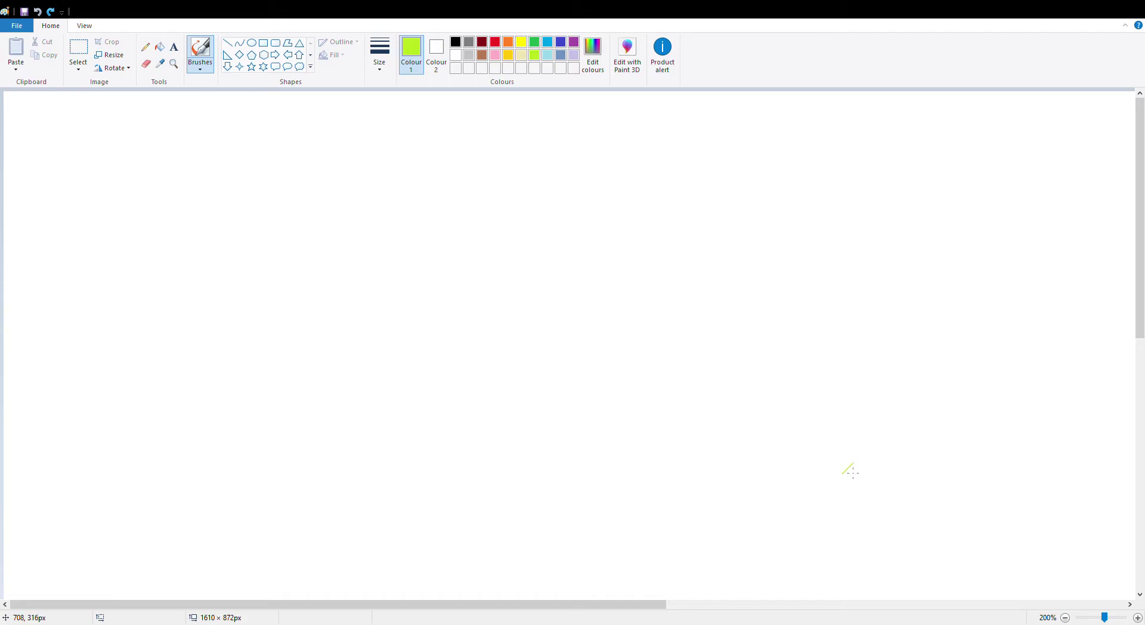
Scribble broad black calligraphy brush strokes across the blank canvas, covering most of the visible area.
{"action": "left_click", "coordinate": [196, 65]}
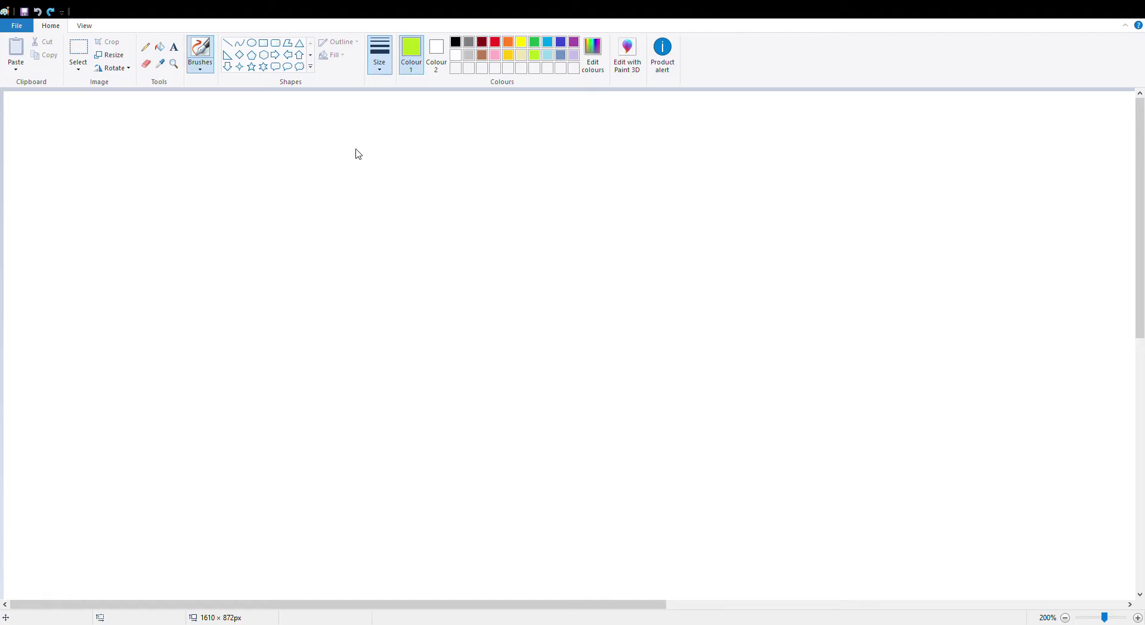
{"action": "left_click_drag", "start_coordinate": [469, 189], "coordinate": [481, 197]}
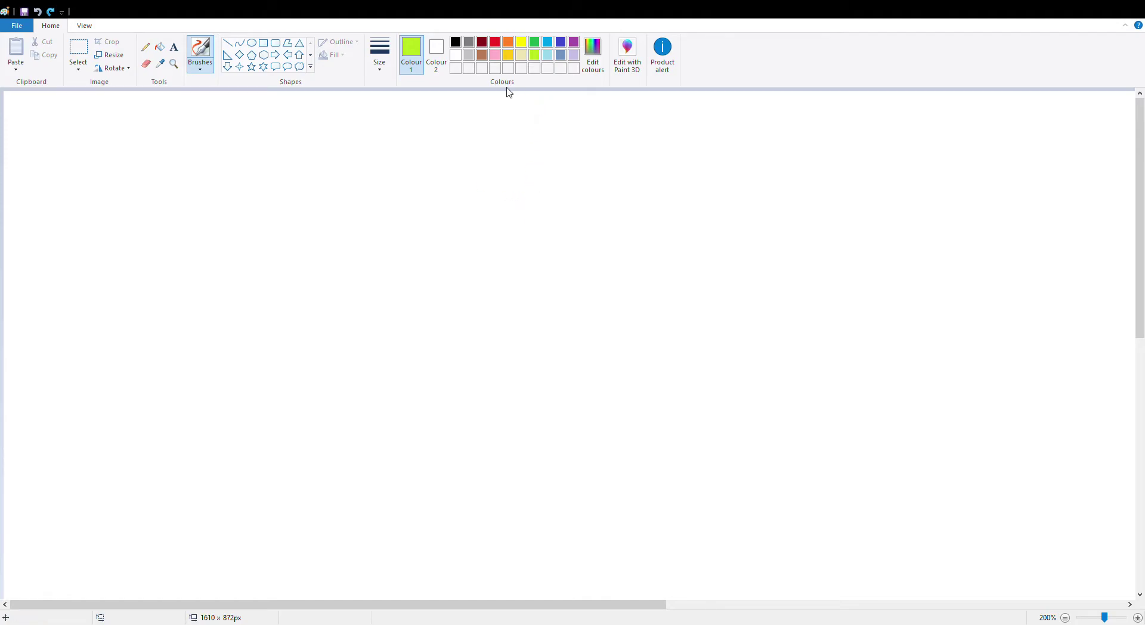
{"action": "left_click", "coordinate": [456, 43]}
{"action": "mouse_move", "coordinate": [103, 252]}
{"action": "left_mouse_down"}
{"action": "mouse_move", "coordinate": [111, 327]}
{"action": "mouse_move", "coordinate": [69, 403]}
{"action": "mouse_move", "coordinate": [89, 367]}
{"action": "mouse_move", "coordinate": [69, 393]}
{"action": "mouse_move", "coordinate": [57, 385]}
{"action": "mouse_move", "coordinate": [66, 328]}
{"action": "mouse_move", "coordinate": [62, 376]}
{"action": "mouse_move", "coordinate": [103, 362]}
{"action": "mouse_move", "coordinate": [72, 404]}
{"action": "mouse_move", "coordinate": [215, 229]}
{"action": "mouse_move", "coordinate": [211, 215]}
{"action": "mouse_move", "coordinate": [175, 283]}
{"action": "mouse_move", "coordinate": [227, 267]}
{"action": "mouse_move", "coordinate": [153, 247]}
{"action": "mouse_move", "coordinate": [129, 300]}
{"action": "mouse_move", "coordinate": [269, 288]}
{"action": "mouse_move", "coordinate": [186, 314]}
{"action": "mouse_move", "coordinate": [159, 344]}
{"action": "mouse_move", "coordinate": [221, 290]}
{"action": "mouse_move", "coordinate": [175, 306]}
{"action": "mouse_move", "coordinate": [189, 312]}
{"action": "mouse_move", "coordinate": [195, 283]}
{"action": "mouse_move", "coordinate": [274, 239]}
{"action": "mouse_move", "coordinate": [174, 288]}
{"action": "mouse_move", "coordinate": [171, 248]}
{"action": "mouse_move", "coordinate": [237, 203]}
{"action": "mouse_move", "coordinate": [158, 248]}
{"action": "mouse_move", "coordinate": [278, 221]}
{"action": "mouse_move", "coordinate": [244, 221]}
{"action": "mouse_move", "coordinate": [201, 279]}
{"action": "mouse_move", "coordinate": [303, 308]}
{"action": "mouse_move", "coordinate": [188, 358]}
{"action": "mouse_move", "coordinate": [426, 258]}
{"action": "mouse_move", "coordinate": [199, 334]}
{"action": "mouse_move", "coordinate": [164, 352]}
{"action": "mouse_move", "coordinate": [263, 336]}
{"action": "mouse_move", "coordinate": [295, 304]}
{"action": "mouse_move", "coordinate": [348, 300]}
{"action": "mouse_move", "coordinate": [159, 376]}
{"action": "mouse_move", "coordinate": [266, 260]}
{"action": "mouse_move", "coordinate": [258, 209]}
{"action": "mouse_move", "coordinate": [161, 218]}
{"action": "mouse_move", "coordinate": [143, 231]}
{"action": "mouse_move", "coordinate": [186, 215]}
{"action": "mouse_move", "coordinate": [402, 198]}
{"action": "mouse_move", "coordinate": [337, 250]}
{"action": "mouse_move", "coordinate": [330, 274]}
{"action": "mouse_move", "coordinate": [421, 236]}
{"action": "mouse_move", "coordinate": [388, 234]}
{"action": "mouse_move", "coordinate": [241, 289]}
{"action": "left_mouse_up"}
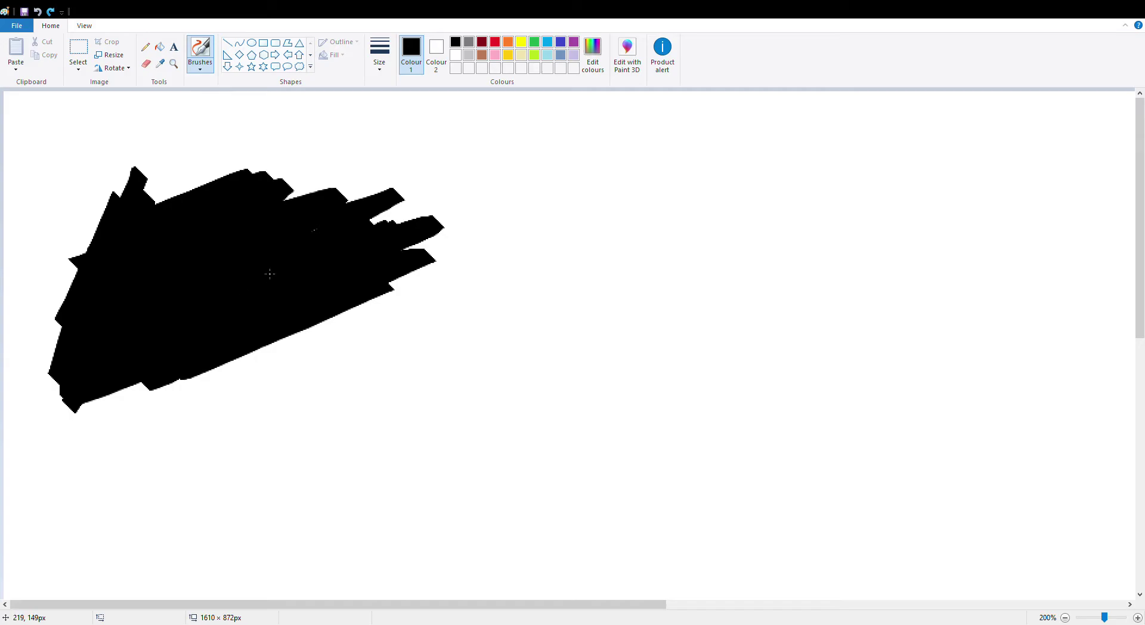
{"action": "mouse_move", "coordinate": [379, 278]}
{"action": "left_mouse_down"}
{"action": "mouse_move", "coordinate": [359, 312]}
{"action": "mouse_move", "coordinate": [190, 404]}
{"action": "mouse_move", "coordinate": [197, 414]}
{"action": "mouse_move", "coordinate": [310, 335]}
{"action": "mouse_move", "coordinate": [403, 304]}
{"action": "mouse_move", "coordinate": [267, 370]}
{"action": "mouse_move", "coordinate": [326, 341]}
{"action": "mouse_move", "coordinate": [313, 330]}
{"action": "mouse_move", "coordinate": [410, 284]}
{"action": "mouse_move", "coordinate": [308, 337]}
{"action": "left_mouse_up"}
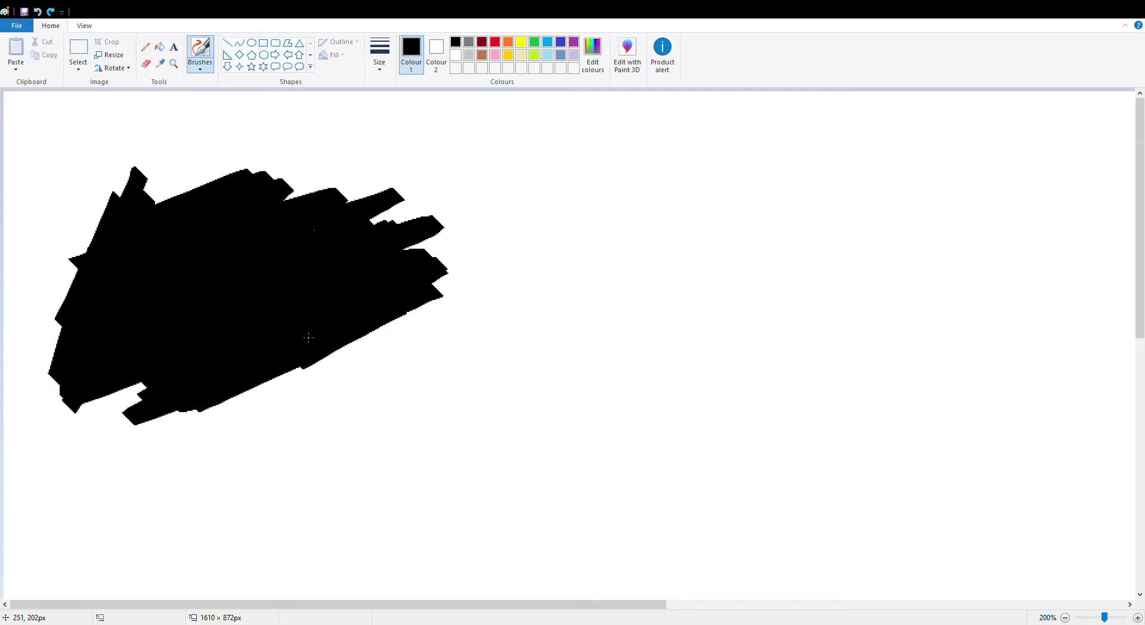
{"action": "mouse_move", "coordinate": [384, 228]}
{"action": "left_mouse_down"}
{"action": "mouse_move", "coordinate": [369, 172]}
{"action": "mouse_move", "coordinate": [149, 179]}
{"action": "mouse_move", "coordinate": [200, 229]}
{"action": "mouse_move", "coordinate": [554, 134]}
{"action": "mouse_move", "coordinate": [277, 194]}
{"action": "mouse_move", "coordinate": [284, 171]}
{"action": "mouse_move", "coordinate": [429, 202]}
{"action": "mouse_move", "coordinate": [459, 250]}
{"action": "mouse_move", "coordinate": [477, 221]}
{"action": "mouse_move", "coordinate": [197, 253]}
{"action": "mouse_move", "coordinate": [54, 247]}
{"action": "mouse_move", "coordinate": [365, 156]}
{"action": "left_mouse_up"}
{"action": "mouse_move", "coordinate": [109, 263]}
{"action": "left_mouse_down"}
{"action": "mouse_move", "coordinate": [205, 328]}
{"action": "mouse_move", "coordinate": [534, 297]}
{"action": "mouse_move", "coordinate": [318, 380]}
{"action": "mouse_move", "coordinate": [155, 461]}
{"action": "mouse_move", "coordinate": [356, 402]}
{"action": "mouse_move", "coordinate": [483, 315]}
{"action": "mouse_move", "coordinate": [552, 287]}
{"action": "mouse_move", "coordinate": [453, 342]}
{"action": "mouse_move", "coordinate": [287, 376]}
{"action": "mouse_move", "coordinate": [562, 236]}
{"action": "mouse_move", "coordinate": [454, 279]}
{"action": "left_mouse_up"}
{"action": "mouse_move", "coordinate": [546, 239]}
{"action": "left_mouse_down"}
{"action": "mouse_move", "coordinate": [507, 200]}
{"action": "mouse_move", "coordinate": [572, 167]}
{"action": "mouse_move", "coordinate": [463, 232]}
{"action": "mouse_move", "coordinate": [550, 152]}
{"action": "mouse_move", "coordinate": [626, 274]}
{"action": "mouse_move", "coordinate": [620, 250]}
{"action": "mouse_move", "coordinate": [644, 227]}
{"action": "mouse_move", "coordinate": [599, 197]}
{"action": "mouse_move", "coordinate": [727, 173]}
{"action": "mouse_move", "coordinate": [656, 220]}
{"action": "mouse_move", "coordinate": [662, 256]}
{"action": "mouse_move", "coordinate": [655, 208]}
{"action": "mouse_move", "coordinate": [544, 225]}
{"action": "mouse_move", "coordinate": [426, 267]}
{"action": "mouse_move", "coordinate": [745, 176]}
{"action": "mouse_move", "coordinate": [483, 206]}
{"action": "mouse_move", "coordinate": [548, 160]}
{"action": "mouse_move", "coordinate": [425, 222]}
{"action": "left_mouse_up"}
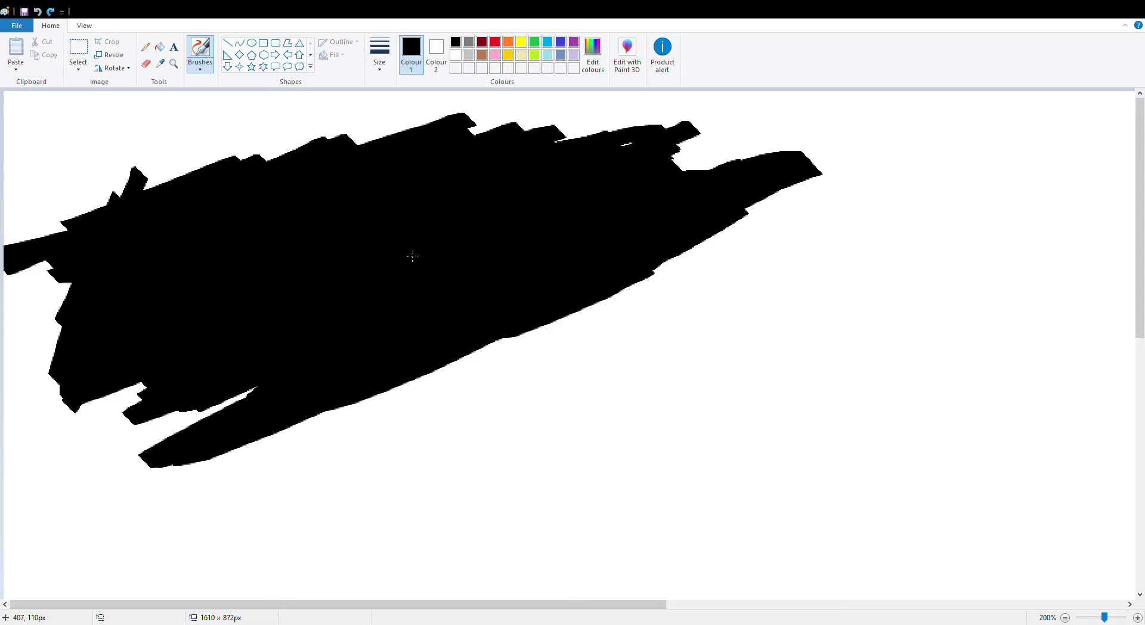
{"action": "left_click_drag", "start_coordinate": [260, 425], "coordinate": [88, 456]}
{"action": "left_click_drag", "start_coordinate": [88, 456], "coordinate": [315, 380]}
{"action": "mouse_move", "coordinate": [249, 418]}
{"action": "left_mouse_down"}
{"action": "mouse_move", "coordinate": [400, 394]}
{"action": "mouse_move", "coordinate": [388, 388]}
{"action": "mouse_move", "coordinate": [444, 372]}
{"action": "mouse_move", "coordinate": [521, 322]}
{"action": "mouse_move", "coordinate": [702, 290]}
{"action": "mouse_move", "coordinate": [626, 294]}
{"action": "mouse_move", "coordinate": [670, 276]}
{"action": "mouse_move", "coordinate": [568, 343]}
{"action": "mouse_move", "coordinate": [558, 320]}
{"action": "mouse_move", "coordinate": [847, 212]}
{"action": "mouse_move", "coordinate": [743, 232]}
{"action": "mouse_move", "coordinate": [679, 269]}
{"action": "mouse_move", "coordinate": [646, 256]}
{"action": "mouse_move", "coordinate": [773, 219]}
{"action": "mouse_move", "coordinate": [754, 214]}
{"action": "mouse_move", "coordinate": [527, 275]}
{"action": "left_mouse_up"}
{"action": "mouse_move", "coordinate": [712, 159]}
{"action": "left_mouse_down"}
{"action": "mouse_move", "coordinate": [479, 224]}
{"action": "mouse_move", "coordinate": [827, 129]}
{"action": "mouse_move", "coordinate": [642, 211]}
{"action": "mouse_move", "coordinate": [651, 181]}
{"action": "mouse_move", "coordinate": [685, 154]}
{"action": "mouse_move", "coordinate": [439, 240]}
{"action": "mouse_move", "coordinate": [239, 396]}
{"action": "mouse_move", "coordinate": [382, 424]}
{"action": "mouse_move", "coordinate": [424, 462]}
{"action": "mouse_move", "coordinate": [843, 335]}
{"action": "mouse_move", "coordinate": [723, 412]}
{"action": "mouse_move", "coordinate": [352, 509]}
{"action": "mouse_move", "coordinate": [681, 403]}
{"action": "mouse_move", "coordinate": [670, 418]}
{"action": "mouse_move", "coordinate": [510, 458]}
{"action": "mouse_move", "coordinate": [254, 494]}
{"action": "mouse_move", "coordinate": [279, 422]}
{"action": "mouse_move", "coordinate": [637, 335]}
{"action": "mouse_move", "coordinate": [639, 403]}
{"action": "mouse_move", "coordinate": [214, 516]}
{"action": "mouse_move", "coordinate": [263, 538]}
{"action": "mouse_move", "coordinate": [525, 418]}
{"action": "mouse_move", "coordinate": [465, 425]}
{"action": "mouse_move", "coordinate": [258, 511]}
{"action": "mouse_move", "coordinate": [270, 464]}
{"action": "mouse_move", "coordinate": [358, 397]}
{"action": "mouse_move", "coordinate": [491, 356]}
{"action": "mouse_move", "coordinate": [544, 385]}
{"action": "mouse_move", "coordinate": [461, 405]}
{"action": "mouse_move", "coordinate": [619, 382]}
{"action": "mouse_move", "coordinate": [493, 435]}
{"action": "mouse_move", "coordinate": [769, 420]}
{"action": "mouse_move", "coordinate": [702, 415]}
{"action": "mouse_move", "coordinate": [525, 480]}
{"action": "mouse_move", "coordinate": [352, 454]}
{"action": "left_mouse_up"}
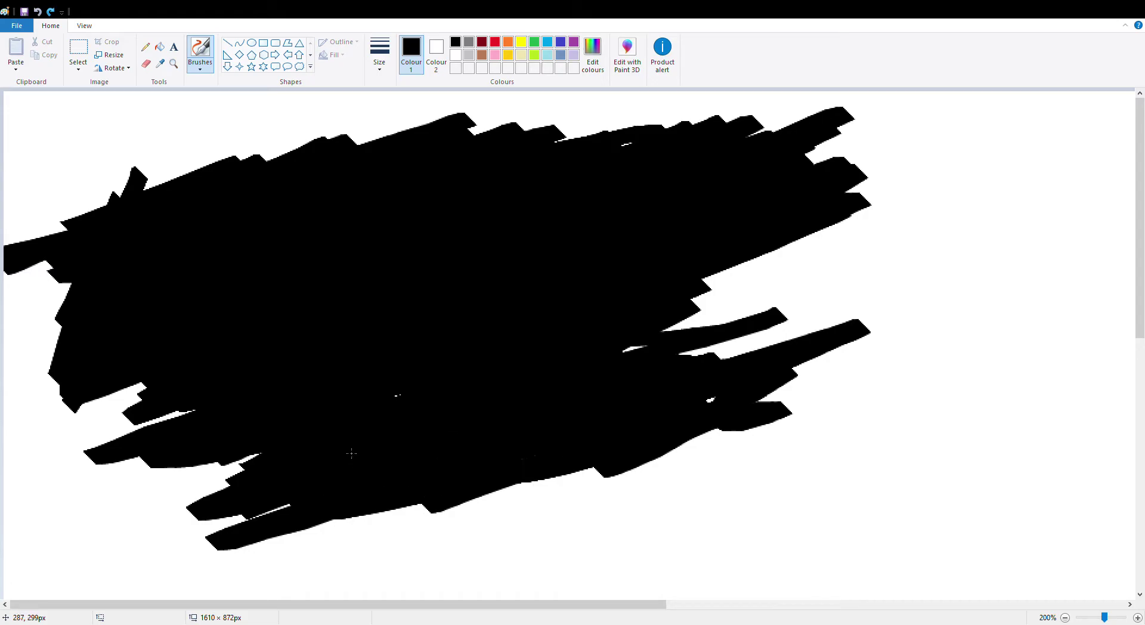
{"action": "mouse_move", "coordinate": [391, 402]}
{"action": "left_mouse_down"}
{"action": "mouse_move", "coordinate": [784, 376]}
{"action": "mouse_move", "coordinate": [710, 402]}
{"action": "mouse_move", "coordinate": [738, 333]}
{"action": "mouse_move", "coordinate": [533, 380]}
{"action": "mouse_move", "coordinate": [765, 292]}
{"action": "mouse_move", "coordinate": [681, 321]}
{"action": "mouse_move", "coordinate": [721, 329]}
{"action": "mouse_move", "coordinate": [873, 195]}
{"action": "mouse_move", "coordinate": [753, 52]}
{"action": "mouse_move", "coordinate": [712, 132]}
{"action": "mouse_move", "coordinate": [658, 154]}
{"action": "mouse_move", "coordinate": [757, 178]}
{"action": "mouse_move", "coordinate": [614, 203]}
{"action": "mouse_move", "coordinate": [813, 164]}
{"action": "mouse_move", "coordinate": [744, 151]}
{"action": "left_mouse_up"}
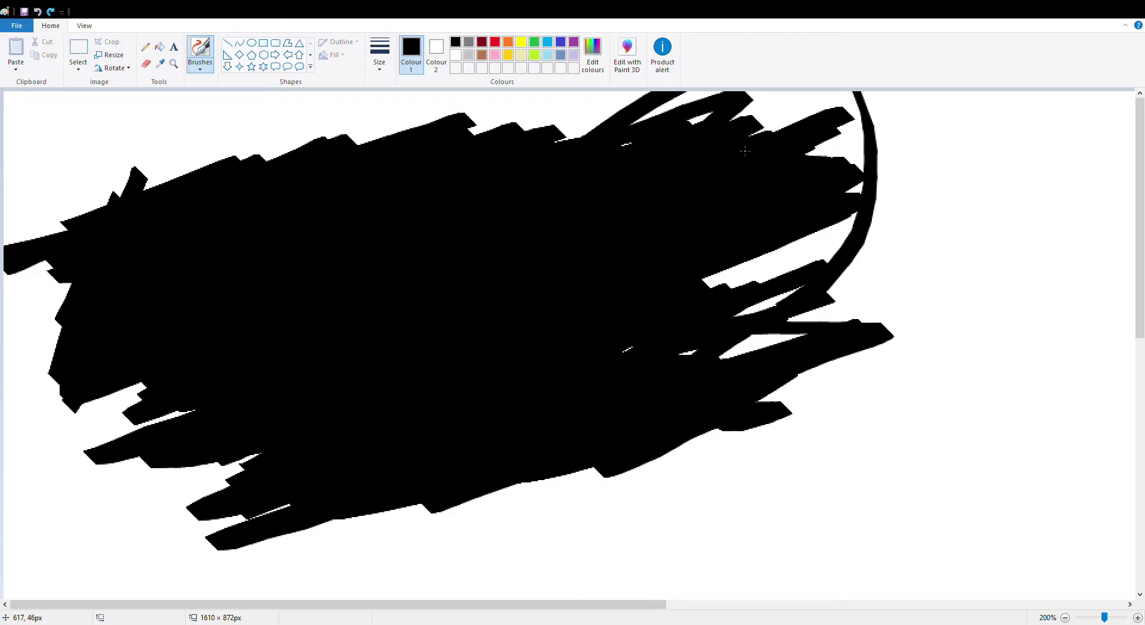
{"action": "mouse_move", "coordinate": [567, 224]}
{"action": "left_mouse_down"}
{"action": "mouse_move", "coordinate": [716, 122]}
{"action": "mouse_move", "coordinate": [594, 204]}
{"action": "mouse_move", "coordinate": [775, 298]}
{"action": "mouse_move", "coordinate": [504, 430]}
{"action": "left_mouse_up"}
{"action": "mouse_move", "coordinate": [335, 400]}
{"action": "left_mouse_down"}
{"action": "mouse_move", "coordinate": [251, 455]}
{"action": "mouse_move", "coordinate": [221, 350]}
{"action": "left_mouse_up"}
{"action": "mouse_move", "coordinate": [455, 369]}
{"action": "left_mouse_down"}
{"action": "mouse_move", "coordinate": [775, 337]}
{"action": "mouse_move", "coordinate": [734, 345]}
{"action": "mouse_move", "coordinate": [764, 295]}
{"action": "mouse_move", "coordinate": [846, 255]}
{"action": "mouse_move", "coordinate": [800, 263]}
{"action": "mouse_move", "coordinate": [779, 312]}
{"action": "mouse_move", "coordinate": [865, 238]}
{"action": "mouse_move", "coordinate": [710, 441]}
{"action": "mouse_move", "coordinate": [930, 340]}
{"action": "mouse_move", "coordinate": [984, 277]}
{"action": "mouse_move", "coordinate": [870, 272]}
{"action": "mouse_move", "coordinate": [942, 238]}
{"action": "mouse_move", "coordinate": [1049, 245]}
{"action": "mouse_move", "coordinate": [945, 345]}
{"action": "mouse_move", "coordinate": [948, 374]}
{"action": "mouse_move", "coordinate": [567, 503]}
{"action": "mouse_move", "coordinate": [738, 445]}
{"action": "mouse_move", "coordinate": [597, 452]}
{"action": "mouse_move", "coordinate": [472, 483]}
{"action": "mouse_move", "coordinate": [488, 430]}
{"action": "mouse_move", "coordinate": [769, 262]}
{"action": "mouse_move", "coordinate": [723, 321]}
{"action": "mouse_move", "coordinate": [1103, 250]}
{"action": "mouse_move", "coordinate": [767, 416]}
{"action": "mouse_move", "coordinate": [869, 257]}
{"action": "mouse_move", "coordinate": [782, 222]}
{"action": "mouse_move", "coordinate": [764, 129]}
{"action": "mouse_move", "coordinate": [477, 117]}
{"action": "mouse_move", "coordinate": [189, 156]}
{"action": "mouse_move", "coordinate": [755, 184]}
{"action": "left_mouse_up"}
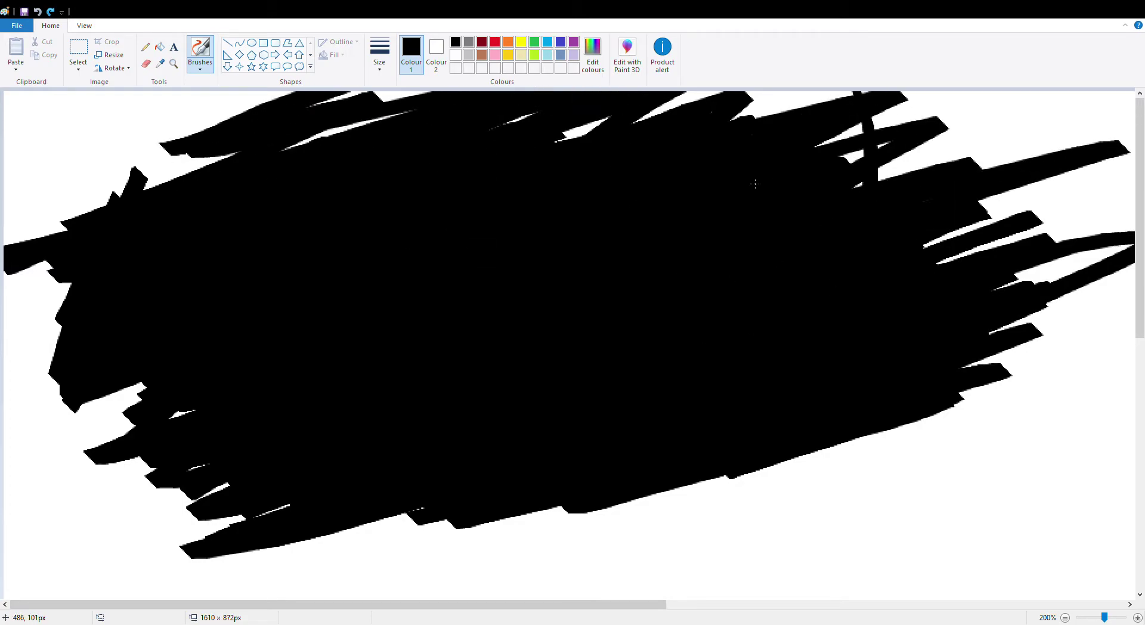
{"action": "mouse_move", "coordinate": [457, 154]}
{"action": "left_mouse_down"}
{"action": "mouse_move", "coordinate": [101, 170]}
{"action": "mouse_move", "coordinate": [235, 153]}
{"action": "mouse_move", "coordinate": [12, 238]}
{"action": "mouse_move", "coordinate": [505, 320]}
{"action": "mouse_move", "coordinate": [270, 398]}
{"action": "mouse_move", "coordinate": [203, 537]}
{"action": "mouse_move", "coordinate": [245, 409]}
{"action": "left_mouse_up"}
{"action": "mouse_move", "coordinate": [149, 419]}
{"action": "left_mouse_down"}
{"action": "mouse_move", "coordinate": [152, 338]}
{"action": "mouse_move", "coordinate": [157, 448]}
{"action": "mouse_move", "coordinate": [143, 425]}
{"action": "mouse_move", "coordinate": [75, 475]}
{"action": "mouse_move", "coordinate": [94, 461]}
{"action": "mouse_move", "coordinate": [138, 510]}
{"action": "mouse_move", "coordinate": [162, 483]}
{"action": "mouse_move", "coordinate": [61, 292]}
{"action": "mouse_move", "coordinate": [72, 228]}
{"action": "mouse_move", "coordinate": [70, 336]}
{"action": "mouse_move", "coordinate": [64, 261]}
{"action": "mouse_move", "coordinate": [88, 133]}
{"action": "mouse_move", "coordinate": [220, 97]}
{"action": "mouse_move", "coordinate": [62, 193]}
{"action": "mouse_move", "coordinate": [508, 96]}
{"action": "mouse_move", "coordinate": [353, 131]}
{"action": "mouse_move", "coordinate": [193, 147]}
{"action": "mouse_move", "coordinate": [152, 120]}
{"action": "mouse_move", "coordinate": [125, 124]}
{"action": "mouse_move", "coordinate": [79, 199]}
{"action": "mouse_move", "coordinate": [7, 158]}
{"action": "mouse_move", "coordinate": [99, 129]}
{"action": "mouse_move", "coordinate": [69, 111]}
{"action": "mouse_move", "coordinate": [78, 84]}
{"action": "mouse_move", "coordinate": [100, 78]}
{"action": "mouse_move", "coordinate": [5, 121]}
{"action": "mouse_move", "coordinate": [366, 10]}
{"action": "mouse_move", "coordinate": [302, 71]}
{"action": "mouse_move", "coordinate": [229, 101]}
{"action": "mouse_move", "coordinate": [266, 102]}
{"action": "mouse_move", "coordinate": [343, 70]}
{"action": "mouse_move", "coordinate": [634, 100]}
{"action": "mouse_move", "coordinate": [559, 176]}
{"action": "mouse_move", "coordinate": [666, 99]}
{"action": "mouse_move", "coordinate": [841, 94]}
{"action": "mouse_move", "coordinate": [821, 188]}
{"action": "mouse_move", "coordinate": [769, 255]}
{"action": "mouse_move", "coordinate": [1104, 222]}
{"action": "mouse_move", "coordinate": [1070, 326]}
{"action": "mouse_move", "coordinate": [869, 467]}
{"action": "mouse_move", "coordinate": [1106, 404]}
{"action": "mouse_move", "coordinate": [1095, 461]}
{"action": "mouse_move", "coordinate": [814, 561]}
{"action": "mouse_move", "coordinate": [1010, 406]}
{"action": "mouse_move", "coordinate": [986, 445]}
{"action": "mouse_move", "coordinate": [928, 432]}
{"action": "mouse_move", "coordinate": [970, 306]}
{"action": "mouse_move", "coordinate": [937, 371]}
{"action": "mouse_move", "coordinate": [1003, 400]}
{"action": "mouse_move", "coordinate": [1048, 291]}
{"action": "mouse_move", "coordinate": [949, 388]}
{"action": "mouse_move", "coordinate": [737, 308]}
{"action": "mouse_move", "coordinate": [1086, 157]}
{"action": "mouse_move", "coordinate": [962, 196]}
{"action": "mouse_move", "coordinate": [781, 223]}
{"action": "mouse_move", "coordinate": [989, 149]}
{"action": "mouse_move", "coordinate": [949, 456]}
{"action": "mouse_move", "coordinate": [655, 597]}
{"action": "mouse_move", "coordinate": [310, 591]}
{"action": "mouse_move", "coordinate": [769, 518]}
{"action": "mouse_move", "coordinate": [126, 608]}
{"action": "mouse_move", "coordinate": [745, 477]}
{"action": "mouse_move", "coordinate": [596, 534]}
{"action": "mouse_move", "coordinate": [577, 558]}
{"action": "mouse_move", "coordinate": [189, 604]}
{"action": "left_mouse_up"}
{"action": "mouse_move", "coordinate": [737, 535]}
{"action": "left_mouse_down"}
{"action": "mouse_move", "coordinate": [817, 510]}
{"action": "mouse_move", "coordinate": [769, 528]}
{"action": "mouse_move", "coordinate": [897, 521]}
{"action": "mouse_move", "coordinate": [920, 501]}
{"action": "mouse_move", "coordinate": [632, 590]}
{"action": "mouse_move", "coordinate": [1121, 489]}
{"action": "mouse_move", "coordinate": [1140, 504]}
{"action": "mouse_move", "coordinate": [1091, 537]}
{"action": "mouse_move", "coordinate": [846, 597]}
{"action": "mouse_move", "coordinate": [1121, 543]}
{"action": "mouse_move", "coordinate": [911, 509]}
{"action": "left_mouse_up"}
Undo all the black brush strokes to clear the canvas.
{"action": "key", "text": "ctrl+z"}
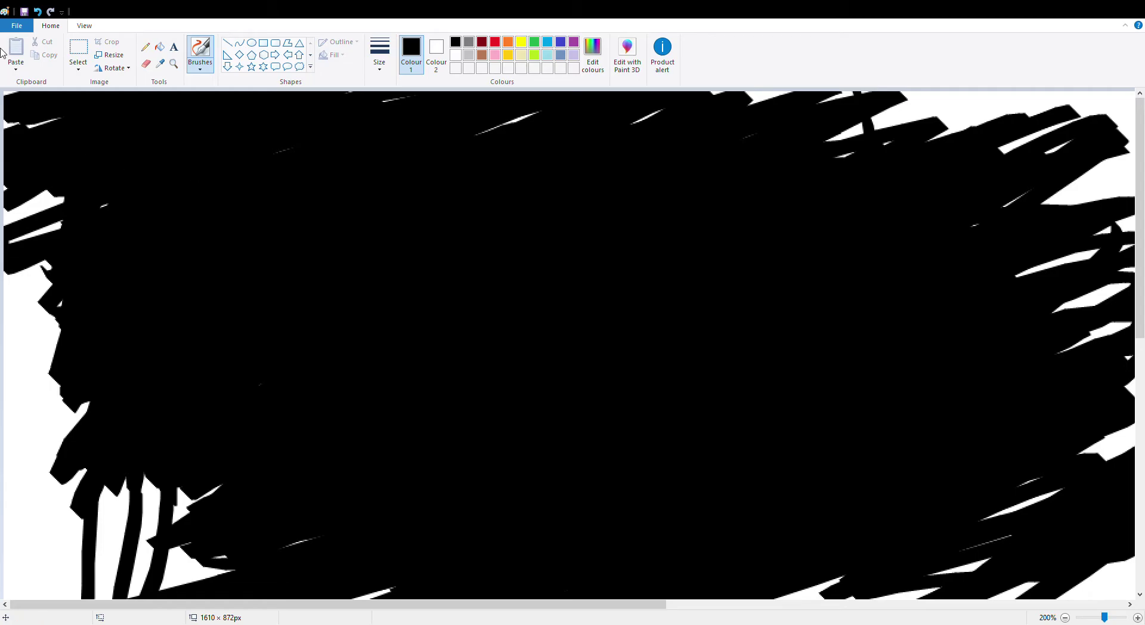
{"action": "left_click", "coordinate": [36, 11]}
{"action": "left_click", "coordinate": [37, 11]}
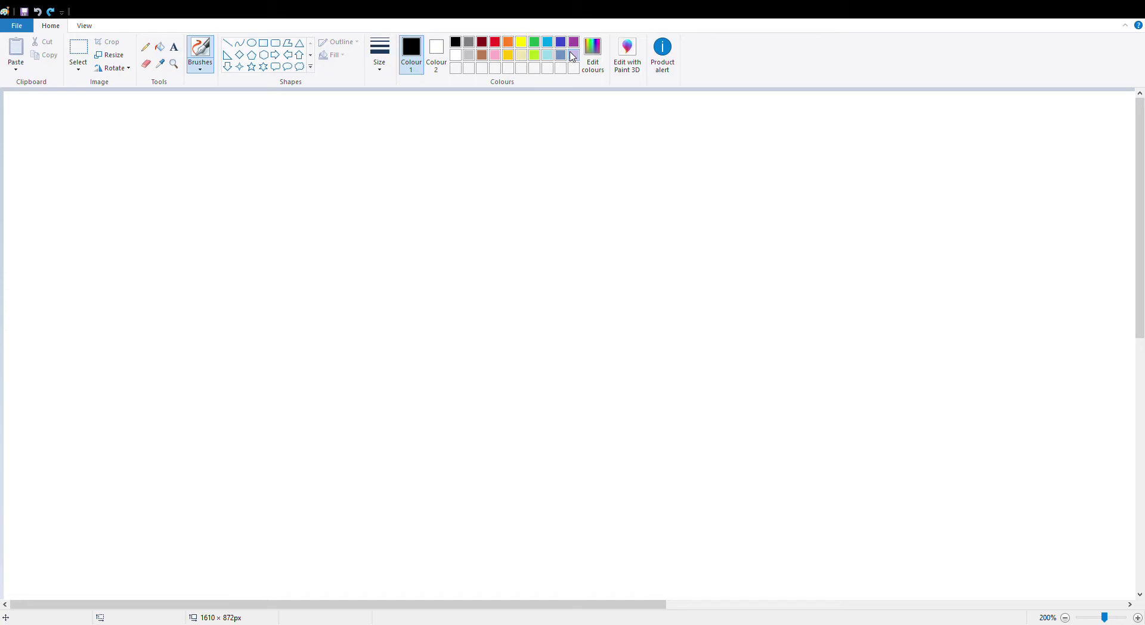
Set the brush colour to pink and scribble broad diagonal strokes over most of the visible canvas.
{"action": "left_click", "coordinate": [494, 55]}
{"action": "mouse_move", "coordinate": [108, 251]}
{"action": "left_mouse_down"}
{"action": "mouse_move", "coordinate": [38, 324]}
{"action": "mouse_move", "coordinate": [286, 215]}
{"action": "mouse_move", "coordinate": [393, 238]}
{"action": "mouse_move", "coordinate": [391, 250]}
{"action": "mouse_move", "coordinate": [435, 167]}
{"action": "mouse_move", "coordinate": [566, 155]}
{"action": "mouse_move", "coordinate": [626, 256]}
{"action": "mouse_move", "coordinate": [444, 266]}
{"action": "mouse_move", "coordinate": [77, 382]}
{"action": "mouse_move", "coordinate": [209, 387]}
{"action": "mouse_move", "coordinate": [84, 373]}
{"action": "mouse_move", "coordinate": [295, 332]}
{"action": "mouse_move", "coordinate": [286, 337]}
{"action": "mouse_move", "coordinate": [567, 197]}
{"action": "mouse_move", "coordinate": [692, 185]}
{"action": "mouse_move", "coordinate": [655, 227]}
{"action": "mouse_move", "coordinate": [698, 206]}
{"action": "mouse_move", "coordinate": [707, 277]}
{"action": "mouse_move", "coordinate": [608, 190]}
{"action": "mouse_move", "coordinate": [208, 366]}
{"action": "mouse_move", "coordinate": [191, 474]}
{"action": "mouse_move", "coordinate": [464, 317]}
{"action": "left_mouse_up"}
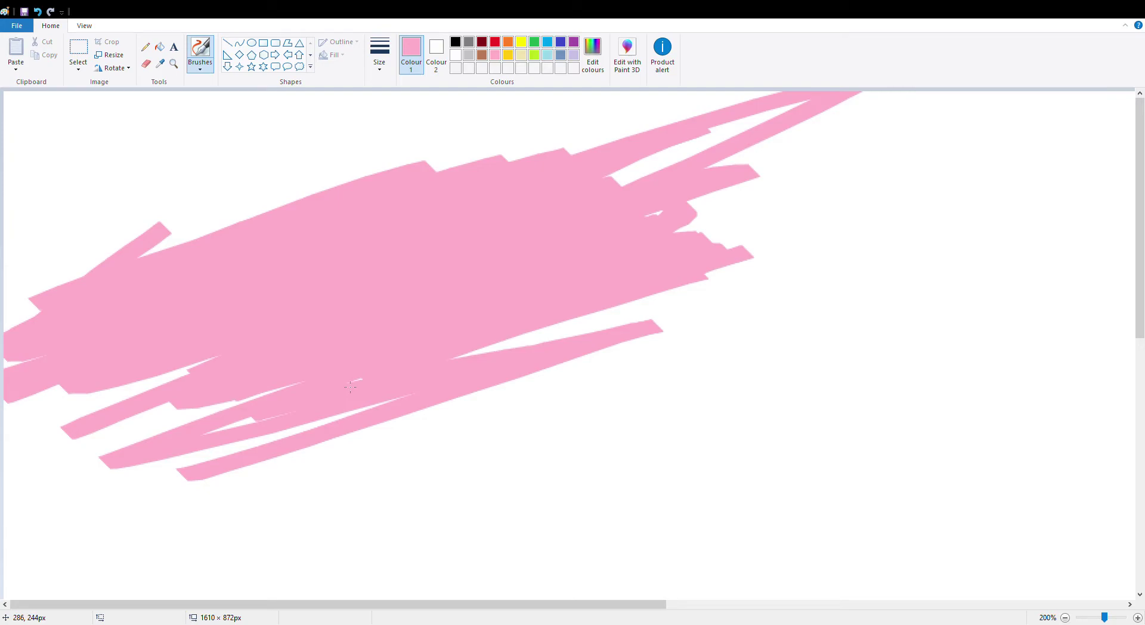
{"action": "mouse_move", "coordinate": [569, 281]}
{"action": "left_mouse_down"}
{"action": "mouse_move", "coordinate": [686, 287]}
{"action": "mouse_move", "coordinate": [334, 441]}
{"action": "mouse_move", "coordinate": [548, 380]}
{"action": "mouse_move", "coordinate": [465, 429]}
{"action": "mouse_move", "coordinate": [590, 319]}
{"action": "mouse_move", "coordinate": [840, 304]}
{"action": "mouse_move", "coordinate": [559, 376]}
{"action": "left_mouse_up"}
{"action": "mouse_move", "coordinate": [630, 332]}
{"action": "left_mouse_down"}
{"action": "mouse_move", "coordinate": [691, 250]}
{"action": "mouse_move", "coordinate": [492, 383]}
{"action": "left_mouse_up"}
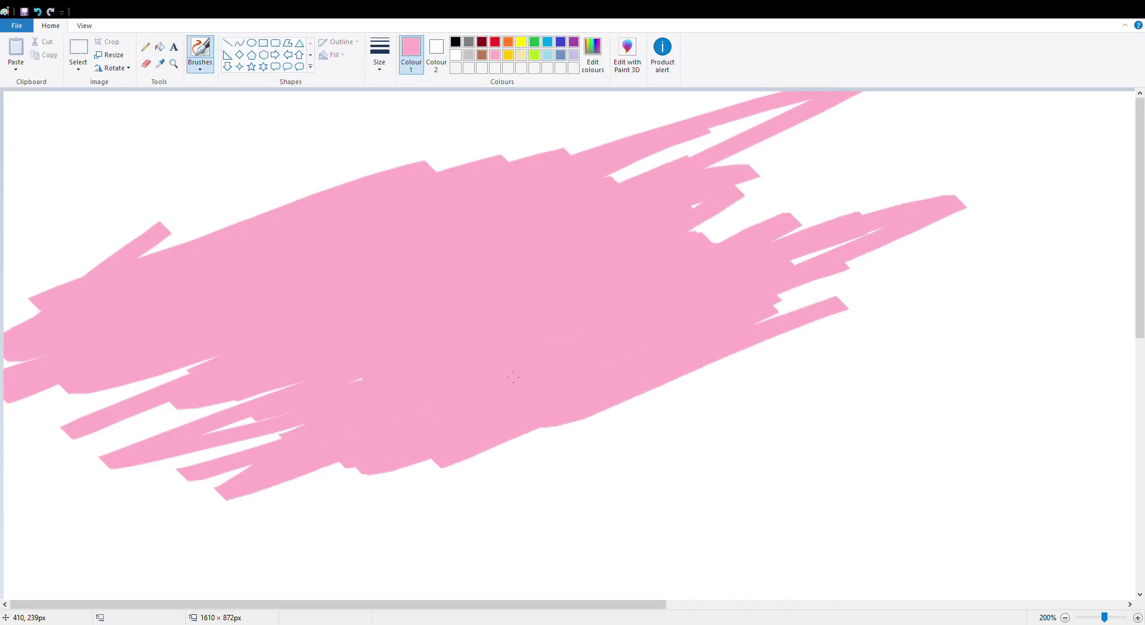
{"action": "mouse_move", "coordinate": [695, 246]}
{"action": "left_mouse_down"}
{"action": "mouse_move", "coordinate": [716, 229]}
{"action": "mouse_move", "coordinate": [263, 393]}
{"action": "mouse_move", "coordinate": [572, 125]}
{"action": "mouse_move", "coordinate": [20, 362]}
{"action": "mouse_move", "coordinate": [318, 337]}
{"action": "left_mouse_up"}
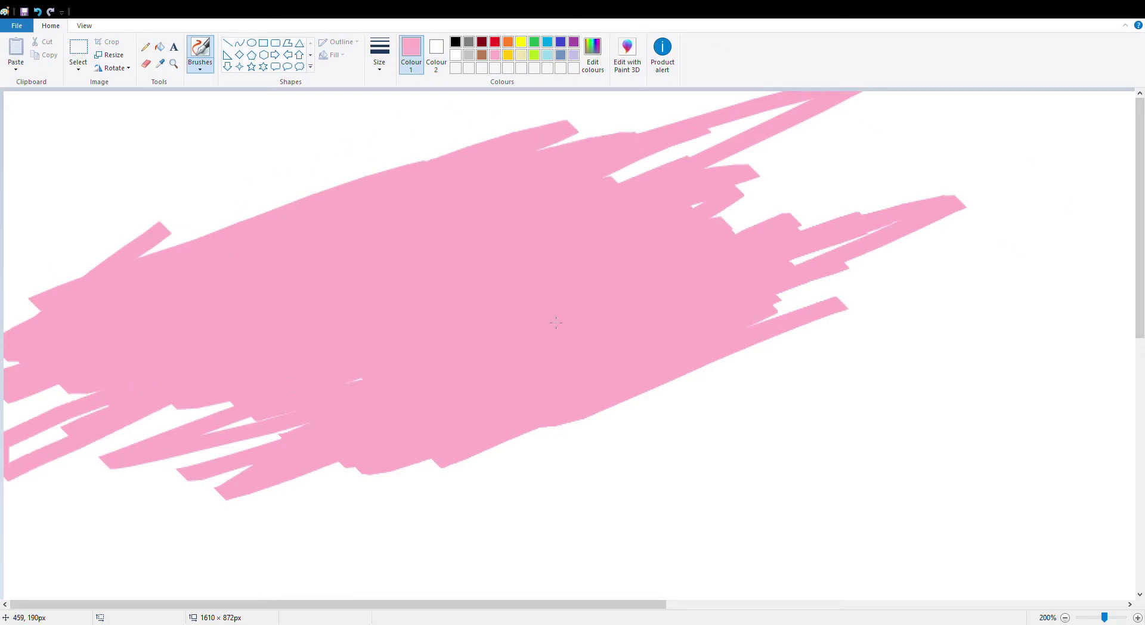
{"action": "mouse_move", "coordinate": [864, 275]}
{"action": "left_mouse_down"}
{"action": "mouse_move", "coordinate": [820, 254]}
{"action": "mouse_move", "coordinate": [730, 349]}
{"action": "mouse_move", "coordinate": [917, 332]}
{"action": "mouse_move", "coordinate": [855, 355]}
{"action": "mouse_move", "coordinate": [816, 315]}
{"action": "mouse_move", "coordinate": [503, 376]}
{"action": "left_mouse_up"}
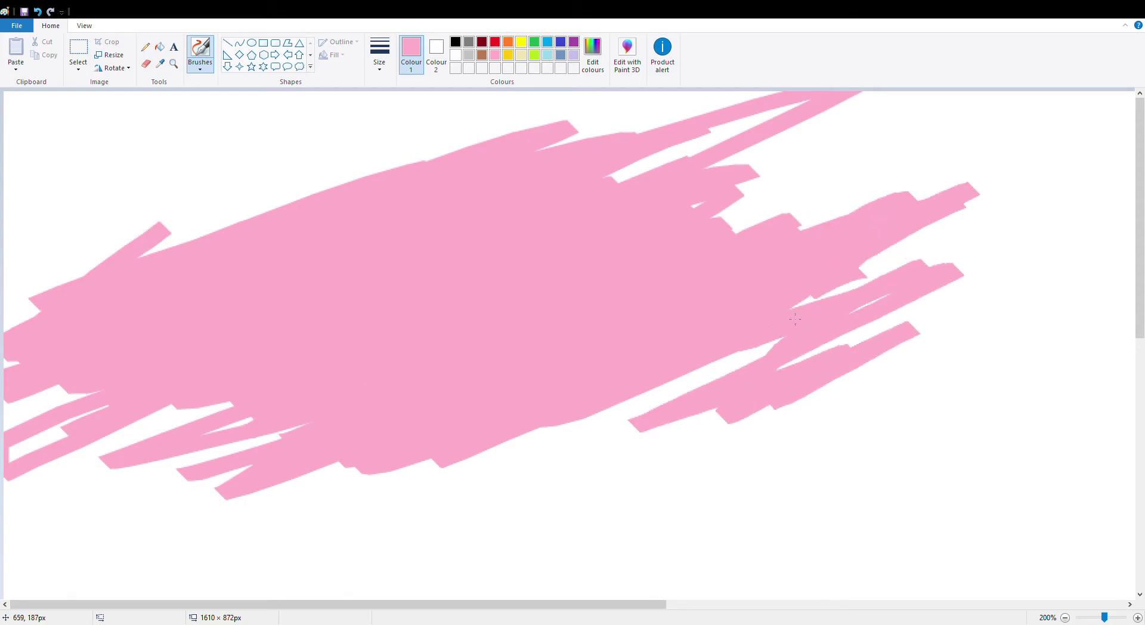
{"action": "mouse_move", "coordinate": [615, 322]}
{"action": "left_mouse_down"}
{"action": "mouse_move", "coordinate": [676, 269]}
{"action": "mouse_move", "coordinate": [684, 328]}
{"action": "mouse_move", "coordinate": [723, 421]}
{"action": "mouse_move", "coordinate": [1077, 250]}
{"action": "mouse_move", "coordinate": [723, 342]}
{"action": "mouse_move", "coordinate": [814, 328]}
{"action": "mouse_move", "coordinate": [1031, 244]}
{"action": "mouse_move", "coordinate": [842, 337]}
{"action": "mouse_move", "coordinate": [1045, 307]}
{"action": "mouse_move", "coordinate": [952, 304]}
{"action": "mouse_move", "coordinate": [953, 367]}
{"action": "mouse_move", "coordinate": [685, 463]}
{"action": "mouse_move", "coordinate": [1025, 290]}
{"action": "mouse_move", "coordinate": [692, 432]}
{"action": "mouse_move", "coordinate": [595, 493]}
{"action": "mouse_move", "coordinate": [651, 441]}
{"action": "mouse_move", "coordinate": [699, 352]}
{"action": "mouse_move", "coordinate": [260, 527]}
{"action": "mouse_move", "coordinate": [457, 469]}
{"action": "mouse_move", "coordinate": [307, 297]}
{"action": "mouse_move", "coordinate": [411, 94]}
{"action": "mouse_move", "coordinate": [634, 133]}
{"action": "mouse_move", "coordinate": [692, 217]}
{"action": "mouse_move", "coordinate": [797, 315]}
{"action": "left_mouse_up"}
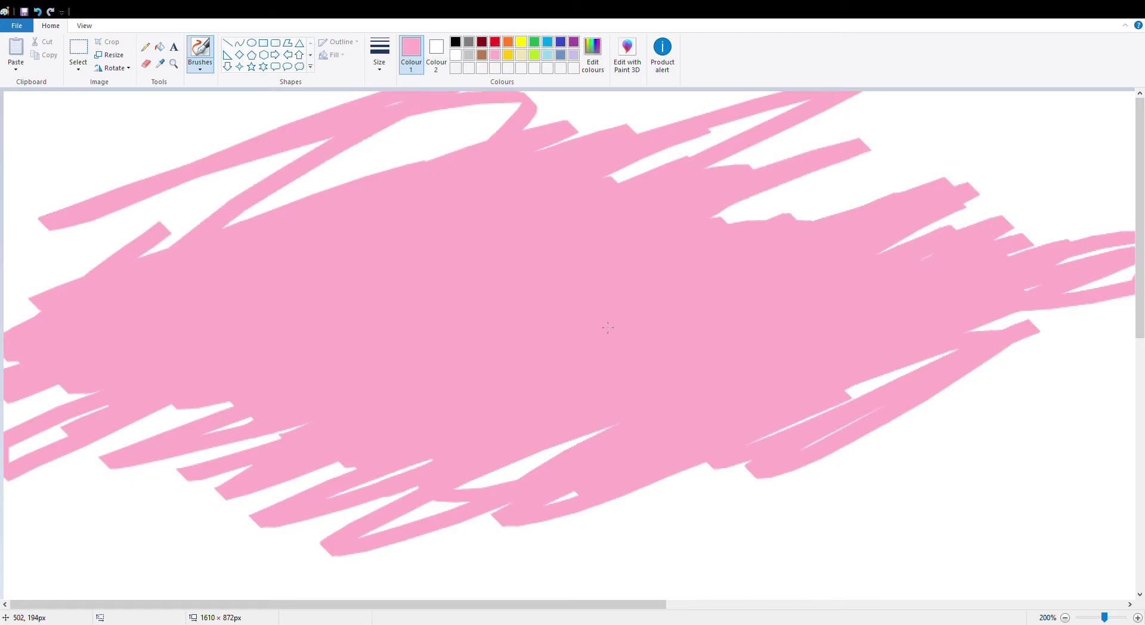
{"action": "mouse_move", "coordinate": [586, 350]}
{"action": "left_mouse_down"}
{"action": "mouse_move", "coordinate": [834, 194]}
{"action": "mouse_move", "coordinate": [739, 212]}
{"action": "mouse_move", "coordinate": [1049, 140]}
{"action": "mouse_move", "coordinate": [1127, 236]}
{"action": "mouse_move", "coordinate": [739, 495]}
{"action": "mouse_move", "coordinate": [1061, 334]}
{"action": "mouse_move", "coordinate": [799, 500]}
{"action": "mouse_move", "coordinate": [574, 509]}
{"action": "mouse_move", "coordinate": [858, 417]}
{"action": "mouse_move", "coordinate": [918, 235]}
{"action": "mouse_move", "coordinate": [674, 207]}
{"action": "mouse_move", "coordinate": [1013, 191]}
{"action": "mouse_move", "coordinate": [966, 155]}
{"action": "mouse_move", "coordinate": [429, 259]}
{"action": "left_mouse_up"}
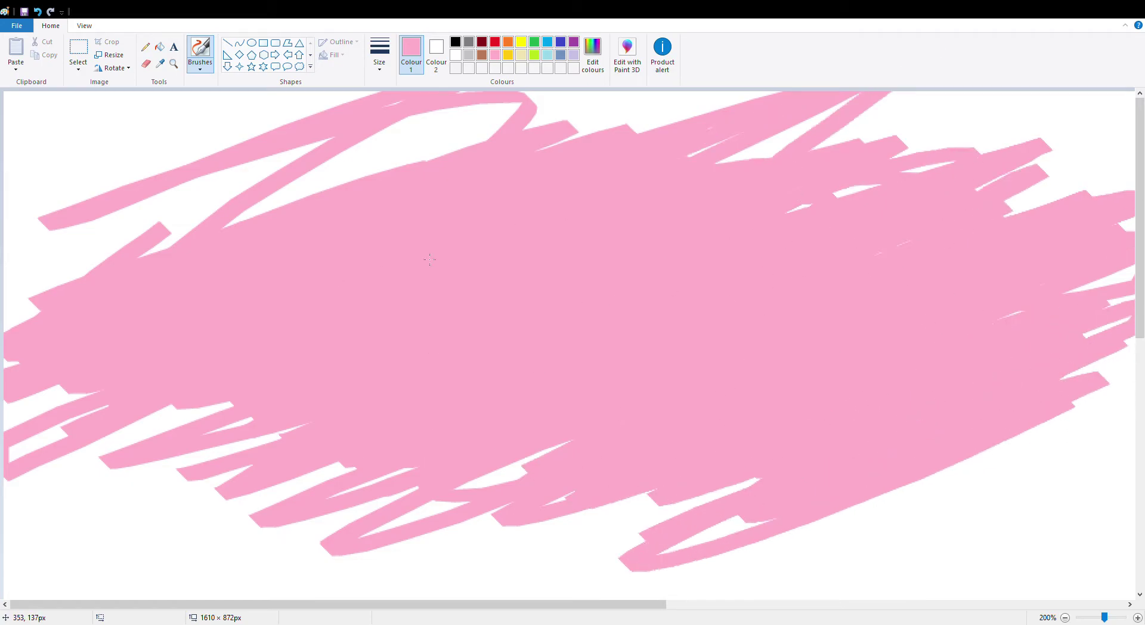
{"action": "left_click_drag", "start_coordinate": [631, 185], "coordinate": [679, 208]}
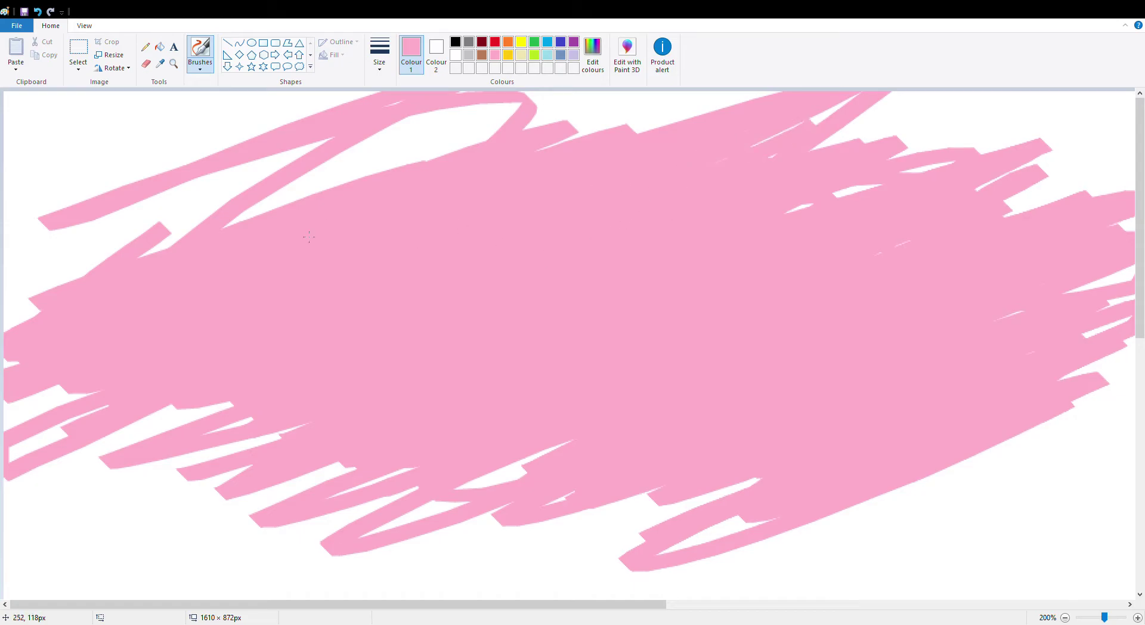
{"action": "left_click_drag", "start_coordinate": [366, 214], "coordinate": [411, 146]}
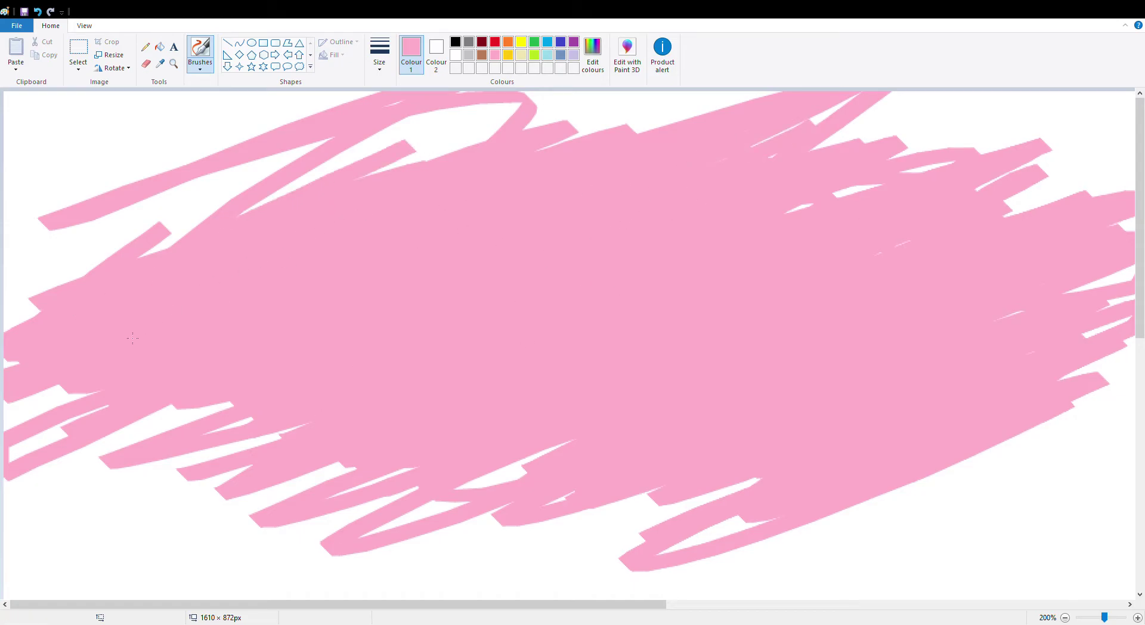
{"action": "mouse_move", "coordinate": [418, 489]}
{"action": "left_mouse_down"}
{"action": "mouse_move", "coordinate": [358, 494]}
{"action": "mouse_move", "coordinate": [507, 366]}
{"action": "left_mouse_up"}
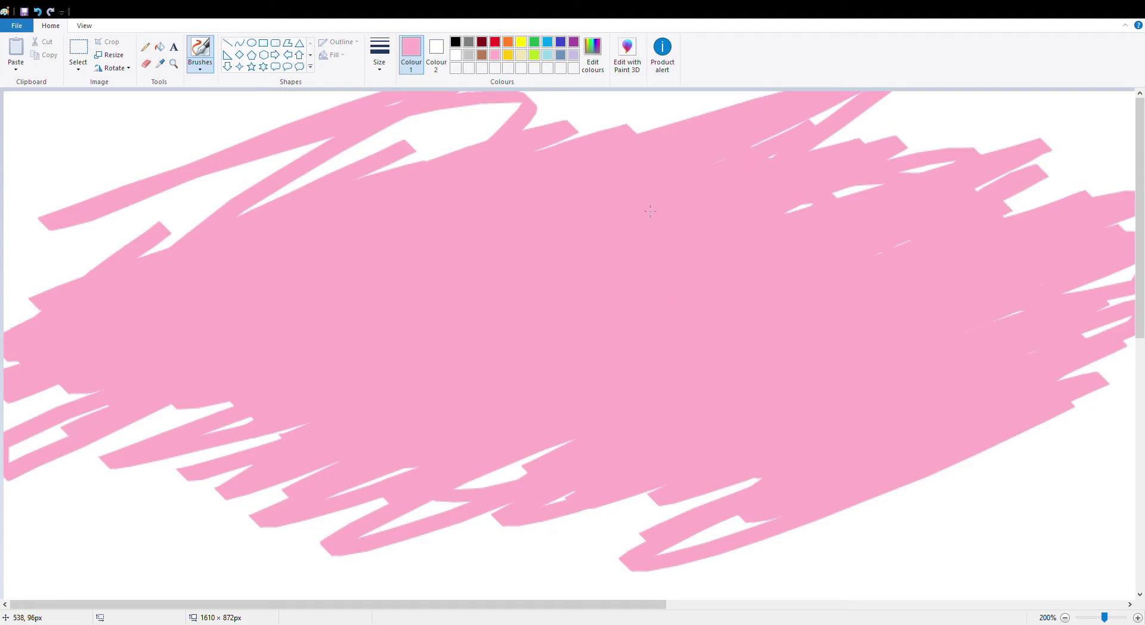
{"action": "mouse_move", "coordinate": [304, 192]}
{"action": "left_mouse_down"}
{"action": "mouse_move", "coordinate": [131, 214]}
{"action": "mouse_move", "coordinate": [387, 131]}
{"action": "mouse_move", "coordinate": [506, 114]}
{"action": "mouse_move", "coordinate": [24, 286]}
{"action": "mouse_move", "coordinate": [179, 239]}
{"action": "mouse_move", "coordinate": [9, 310]}
{"action": "mouse_move", "coordinate": [101, 257]}
{"action": "left_mouse_up"}
{"action": "mouse_move", "coordinate": [466, 297]}
{"action": "left_mouse_down"}
{"action": "mouse_move", "coordinate": [226, 441]}
{"action": "mouse_move", "coordinate": [161, 495]}
{"action": "mouse_move", "coordinate": [181, 288]}
{"action": "left_mouse_up"}
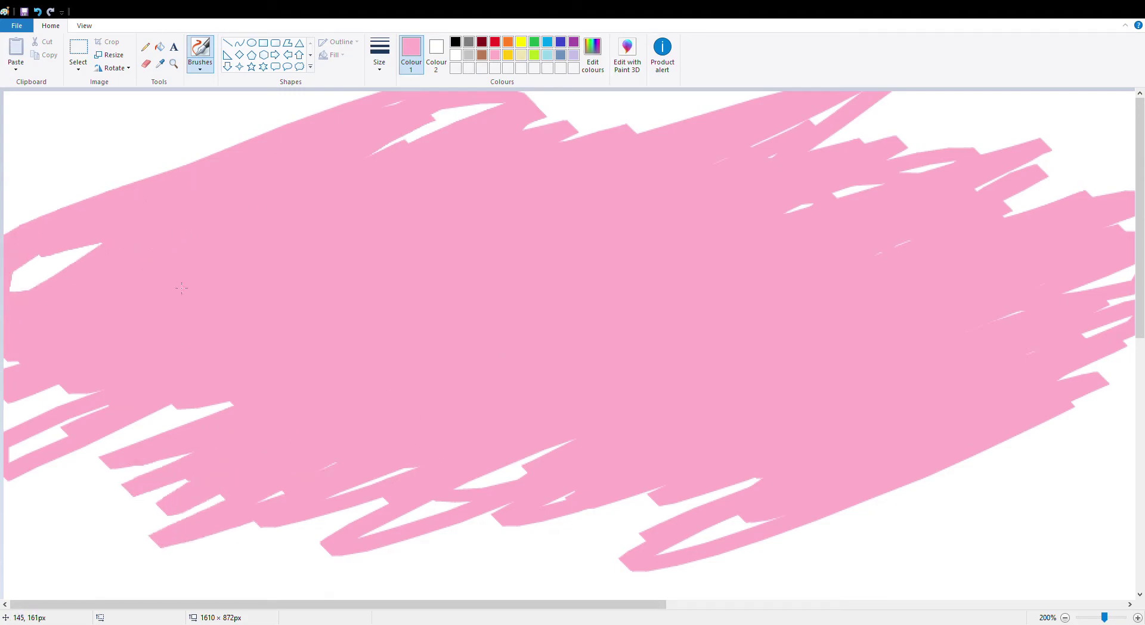
{"action": "mouse_move", "coordinate": [739, 282]}
{"action": "left_mouse_down"}
{"action": "mouse_move", "coordinate": [978, 537]}
{"action": "mouse_move", "coordinate": [745, 524]}
{"action": "mouse_move", "coordinate": [1103, 453]}
{"action": "mouse_move", "coordinate": [713, 534]}
{"action": "mouse_move", "coordinate": [859, 560]}
{"action": "mouse_move", "coordinate": [745, 483]}
{"action": "mouse_move", "coordinate": [328, 590]}
{"action": "mouse_move", "coordinate": [953, 559]}
{"action": "mouse_move", "coordinate": [36, 590]}
{"action": "mouse_move", "coordinate": [506, 536]}
{"action": "mouse_move", "coordinate": [12, 578]}
{"action": "mouse_move", "coordinate": [191, 624]}
{"action": "mouse_move", "coordinate": [298, 591]}
{"action": "mouse_move", "coordinate": [686, 543]}
{"action": "mouse_move", "coordinate": [573, 560]}
{"action": "mouse_move", "coordinate": [770, 340]}
{"action": "left_mouse_up"}
{"action": "mouse_move", "coordinate": [11, 469]}
{"action": "left_mouse_down"}
{"action": "mouse_move", "coordinate": [172, 436]}
{"action": "mouse_move", "coordinate": [716, 445]}
{"action": "mouse_move", "coordinate": [665, 458]}
{"action": "mouse_move", "coordinate": [806, 374]}
{"action": "mouse_move", "coordinate": [954, 514]}
{"action": "mouse_move", "coordinate": [534, 615]}
{"action": "mouse_move", "coordinate": [409, 587]}
{"action": "mouse_move", "coordinate": [995, 544]}
{"action": "mouse_move", "coordinate": [928, 491]}
{"action": "left_mouse_up"}
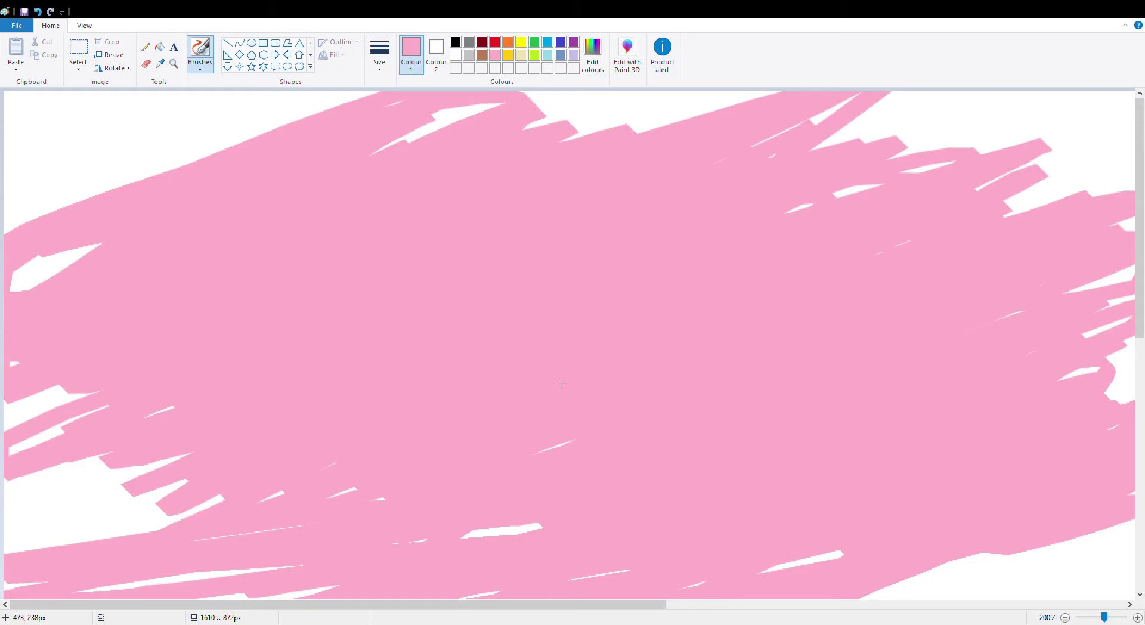
{"action": "left_click_drag", "start_coordinate": [609, 128], "coordinate": [777, 11]}
{"action": "mouse_move", "coordinate": [1036, 39]}
{"action": "left_mouse_down"}
{"action": "mouse_move", "coordinate": [623, 127]}
{"action": "mouse_move", "coordinate": [1049, 137]}
{"action": "mouse_move", "coordinate": [950, 263]}
{"action": "left_mouse_up"}
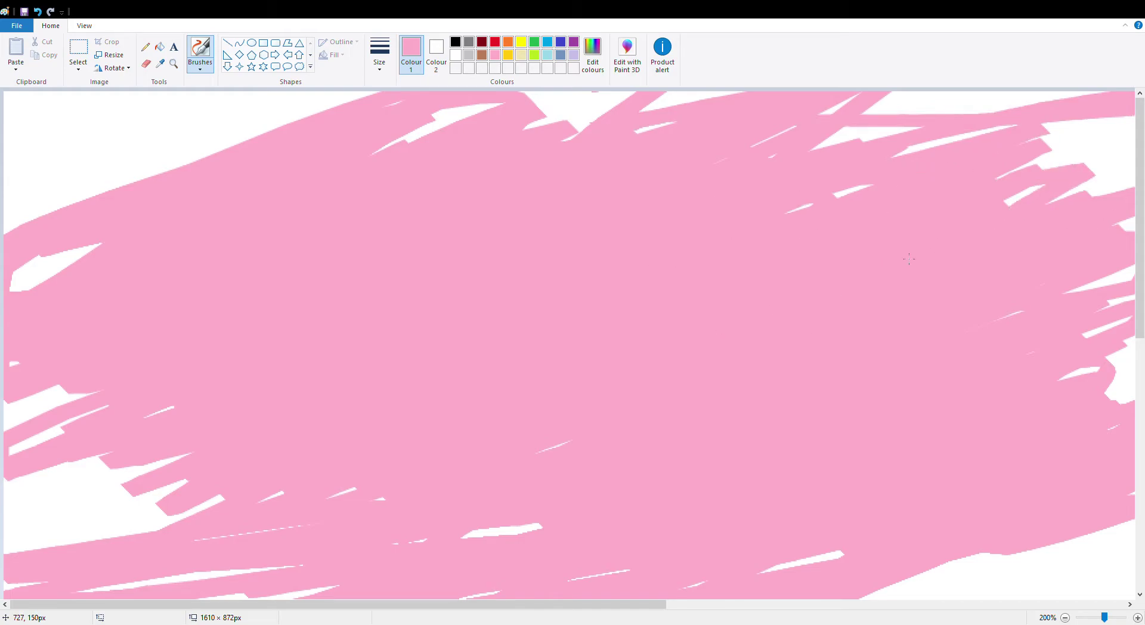
{"action": "left_click_drag", "start_coordinate": [433, 158], "coordinate": [92, 109]}
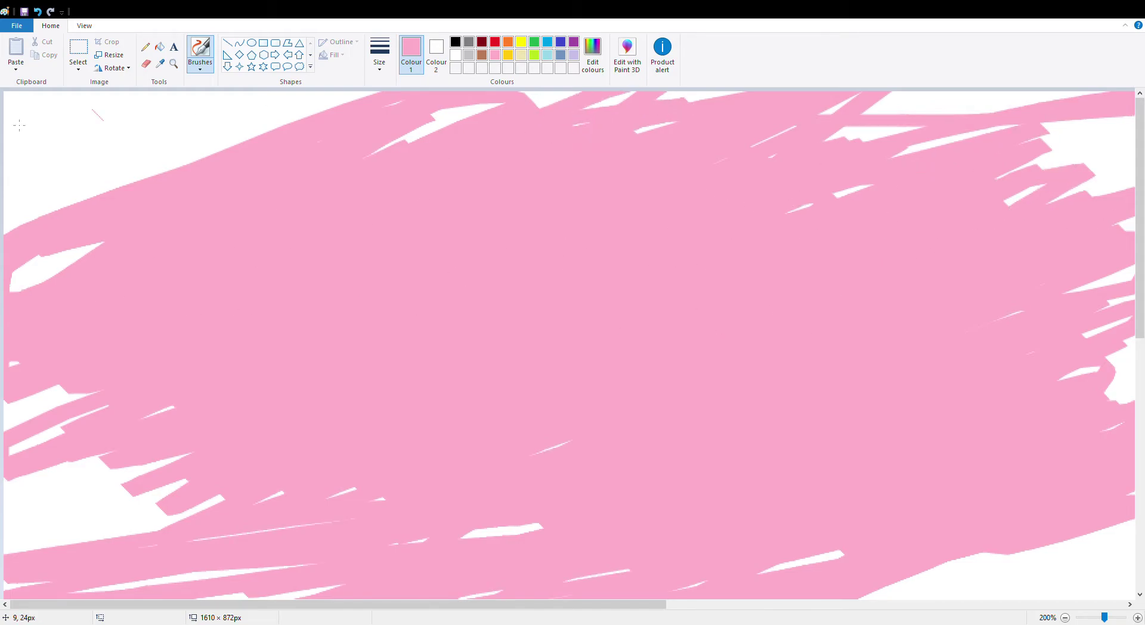
{"action": "mouse_move", "coordinate": [105, 154]}
{"action": "left_mouse_down"}
{"action": "mouse_move", "coordinate": [42, 185]}
{"action": "mouse_move", "coordinate": [286, 95]}
{"action": "mouse_move", "coordinate": [352, 98]}
{"action": "mouse_move", "coordinate": [6, 218]}
{"action": "mouse_move", "coordinate": [54, 144]}
{"action": "mouse_move", "coordinate": [119, 102]}
{"action": "mouse_move", "coordinate": [122, 84]}
{"action": "left_mouse_up"}
{"action": "mouse_move", "coordinate": [7, 148]}
{"action": "left_mouse_down"}
{"action": "mouse_move", "coordinate": [36, 102]}
{"action": "mouse_move", "coordinate": [72, 98]}
{"action": "mouse_move", "coordinate": [334, 104]}
{"action": "mouse_move", "coordinate": [524, 141]}
{"action": "mouse_move", "coordinate": [560, 90]}
{"action": "left_mouse_up"}
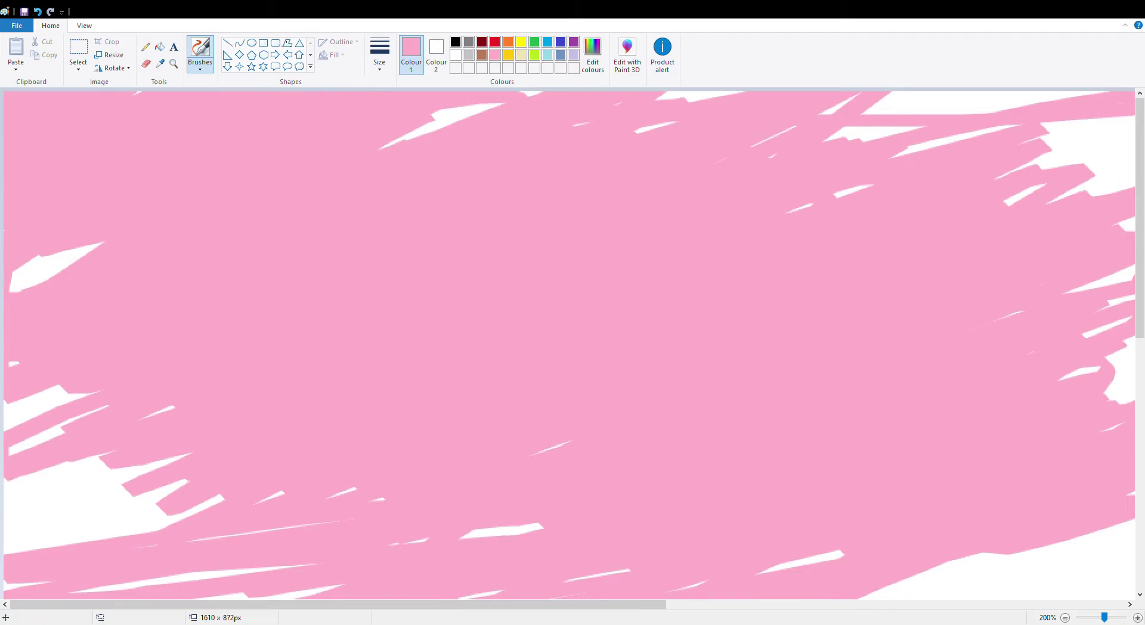
{"action": "mouse_move", "coordinate": [12, 423]}
{"action": "left_mouse_down"}
{"action": "mouse_move", "coordinate": [101, 412]}
{"action": "mouse_move", "coordinate": [202, 501]}
{"action": "mouse_move", "coordinate": [50, 453]}
{"action": "left_mouse_up"}
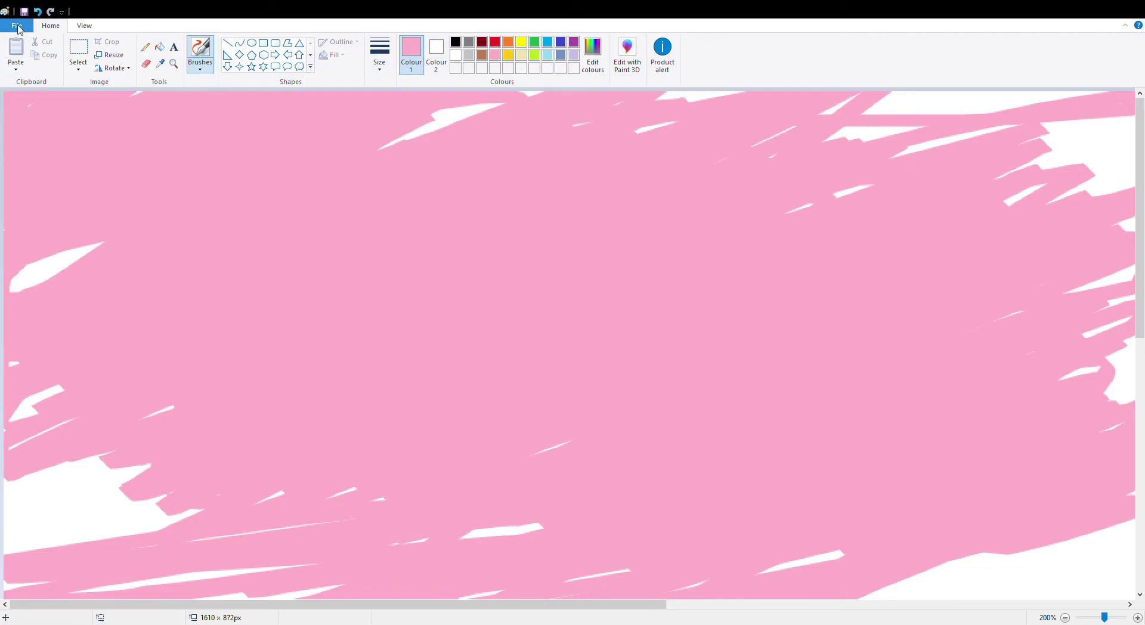
Undo all the pink brush strokes until the canvas is blank.
{"action": "left_click", "coordinate": [35, 14]}
{"action": "left_click", "coordinate": [36, 13]}
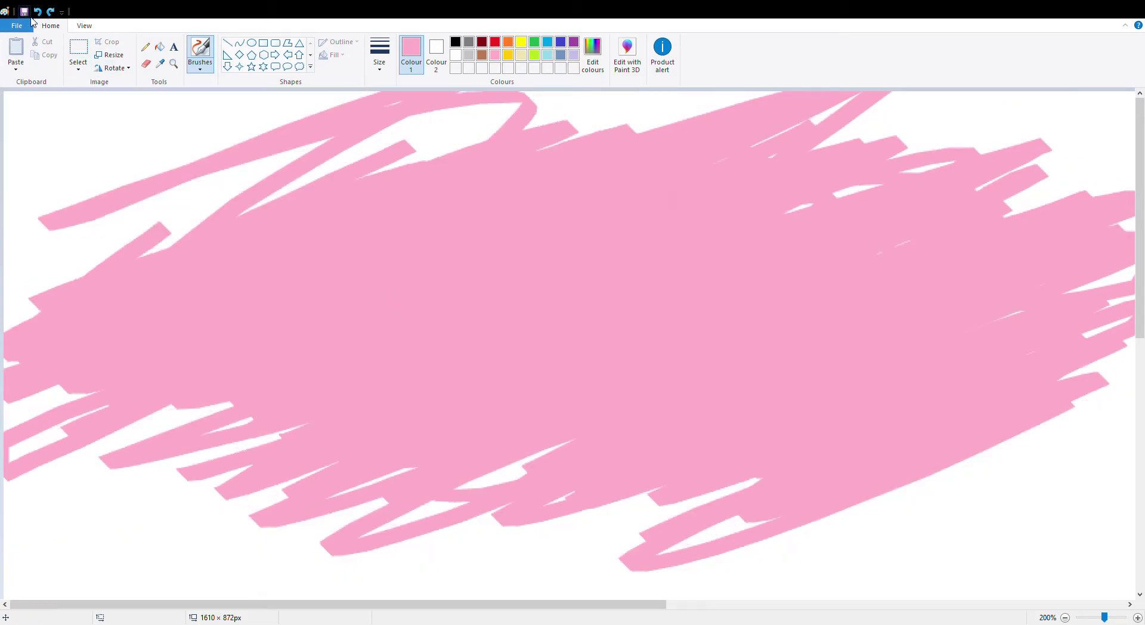
{"action": "left_click", "coordinate": [38, 13]}
{"action": "left_click", "coordinate": [38, 13]}
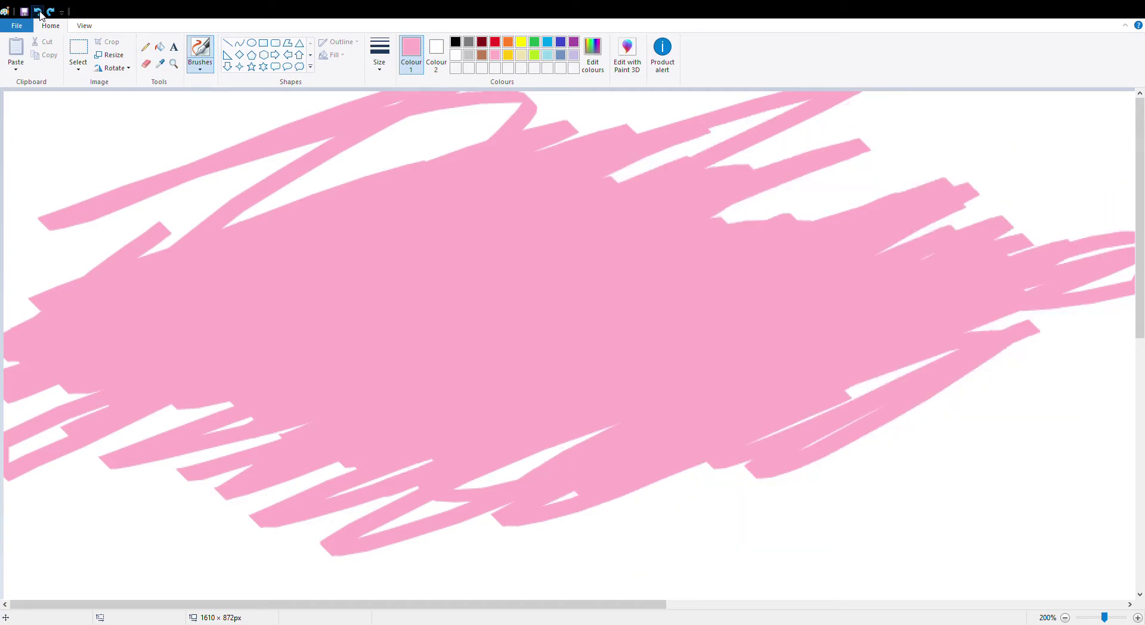
{"action": "left_click", "coordinate": [39, 12]}
{"action": "left_click", "coordinate": [38, 13]}
{"action": "left_click", "coordinate": [38, 12]}
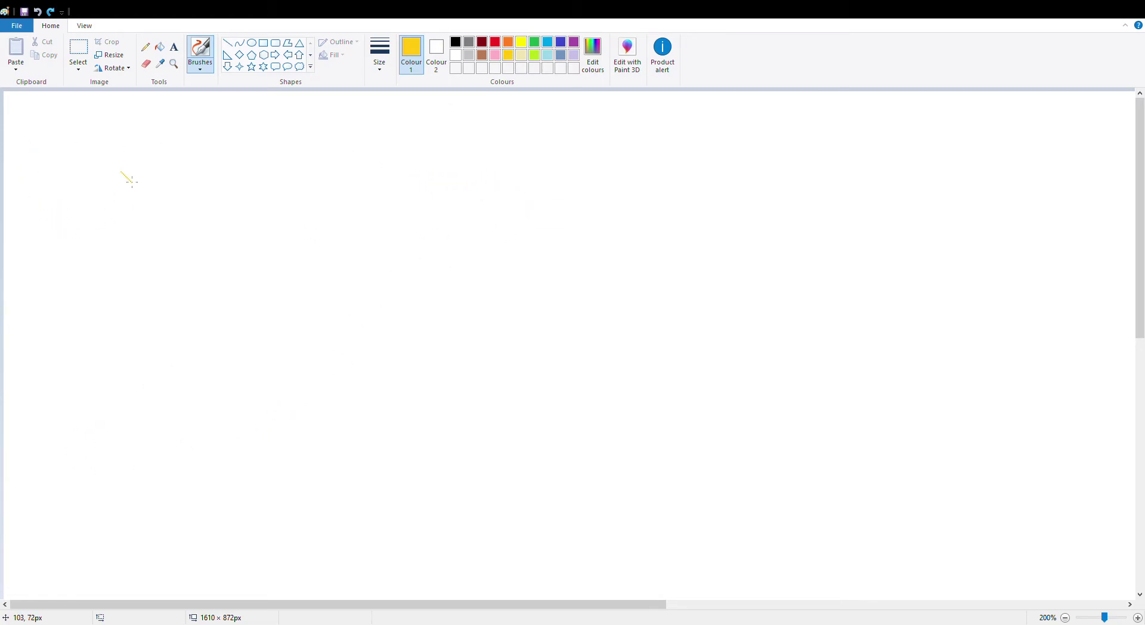
Scribble overlapping gold brush loops across the blank canvas, filling the gaps until nearly the whole visible area is covered.
{"action": "mouse_move", "coordinate": [88, 321]}
{"action": "left_mouse_down"}
{"action": "mouse_move", "coordinate": [121, 394]}
{"action": "mouse_move", "coordinate": [270, 319]}
{"action": "mouse_move", "coordinate": [397, 275]}
{"action": "mouse_move", "coordinate": [107, 386]}
{"action": "mouse_move", "coordinate": [138, 398]}
{"action": "mouse_move", "coordinate": [309, 342]}
{"action": "mouse_move", "coordinate": [473, 327]}
{"action": "mouse_move", "coordinate": [107, 427]}
{"action": "mouse_move", "coordinate": [237, 442]}
{"action": "mouse_move", "coordinate": [708, 320]}
{"action": "mouse_move", "coordinate": [453, 407]}
{"action": "mouse_move", "coordinate": [203, 530]}
{"action": "mouse_move", "coordinate": [622, 405]}
{"action": "mouse_move", "coordinate": [745, 309]}
{"action": "mouse_move", "coordinate": [587, 339]}
{"action": "mouse_move", "coordinate": [230, 478]}
{"action": "mouse_move", "coordinate": [479, 502]}
{"action": "mouse_move", "coordinate": [558, 436]}
{"action": "mouse_move", "coordinate": [569, 342]}
{"action": "mouse_move", "coordinate": [600, 299]}
{"action": "mouse_move", "coordinate": [358, 364]}
{"action": "mouse_move", "coordinate": [369, 423]}
{"action": "mouse_move", "coordinate": [255, 335]}
{"action": "mouse_move", "coordinate": [675, 272]}
{"action": "mouse_move", "coordinate": [672, 112]}
{"action": "mouse_move", "coordinate": [907, 102]}
{"action": "mouse_move", "coordinate": [797, 220]}
{"action": "mouse_move", "coordinate": [909, 211]}
{"action": "mouse_move", "coordinate": [919, 257]}
{"action": "mouse_move", "coordinate": [794, 380]}
{"action": "mouse_move", "coordinate": [840, 495]}
{"action": "mouse_move", "coordinate": [658, 470]}
{"action": "mouse_move", "coordinate": [702, 420]}
{"action": "mouse_move", "coordinate": [563, 463]}
{"action": "mouse_move", "coordinate": [383, 467]}
{"action": "mouse_move", "coordinate": [217, 449]}
{"action": "mouse_move", "coordinate": [278, 333]}
{"action": "mouse_move", "coordinate": [483, 268]}
{"action": "mouse_move", "coordinate": [291, 106]}
{"action": "mouse_move", "coordinate": [532, 260]}
{"action": "mouse_move", "coordinate": [698, 286]}
{"action": "mouse_move", "coordinate": [323, 506]}
{"action": "mouse_move", "coordinate": [518, 288]}
{"action": "mouse_move", "coordinate": [705, 461]}
{"action": "mouse_move", "coordinate": [688, 451]}
{"action": "mouse_move", "coordinate": [961, 300]}
{"action": "mouse_move", "coordinate": [904, 400]}
{"action": "mouse_move", "coordinate": [951, 415]}
{"action": "mouse_move", "coordinate": [483, 522]}
{"action": "mouse_move", "coordinate": [61, 474]}
{"action": "mouse_move", "coordinate": [28, 345]}
{"action": "mouse_move", "coordinate": [535, 226]}
{"action": "mouse_move", "coordinate": [777, 353]}
{"action": "mouse_move", "coordinate": [799, 515]}
{"action": "mouse_move", "coordinate": [286, 574]}
{"action": "mouse_move", "coordinate": [262, 395]}
{"action": "mouse_move", "coordinate": [515, 389]}
{"action": "mouse_move", "coordinate": [510, 426]}
{"action": "mouse_move", "coordinate": [837, 325]}
{"action": "mouse_move", "coordinate": [837, 469]}
{"action": "mouse_move", "coordinate": [636, 521]}
{"action": "mouse_move", "coordinate": [255, 415]}
{"action": "mouse_move", "coordinate": [240, 267]}
{"action": "mouse_move", "coordinate": [641, 193]}
{"action": "mouse_move", "coordinate": [873, 321]}
{"action": "mouse_move", "coordinate": [859, 512]}
{"action": "mouse_move", "coordinate": [720, 589]}
{"action": "mouse_move", "coordinate": [966, 441]}
{"action": "mouse_move", "coordinate": [334, 575]}
{"action": "mouse_move", "coordinate": [1037, 394]}
{"action": "mouse_move", "coordinate": [624, 459]}
{"action": "mouse_move", "coordinate": [876, 280]}
{"action": "mouse_move", "coordinate": [1043, 453]}
{"action": "mouse_move", "coordinate": [1085, 388]}
{"action": "mouse_move", "coordinate": [681, 105]}
{"action": "mouse_move", "coordinate": [202, 146]}
{"action": "mouse_move", "coordinate": [716, 536]}
{"action": "mouse_move", "coordinate": [596, 567]}
{"action": "mouse_move", "coordinate": [972, 362]}
{"action": "mouse_move", "coordinate": [816, 596]}
{"action": "mouse_move", "coordinate": [844, 191]}
{"action": "mouse_move", "coordinate": [356, 540]}
{"action": "mouse_move", "coordinate": [679, 417]}
{"action": "mouse_move", "coordinate": [429, 114]}
{"action": "mouse_move", "coordinate": [251, 555]}
{"action": "mouse_move", "coordinate": [566, 371]}
{"action": "mouse_move", "coordinate": [638, 559]}
{"action": "left_mouse_up"}
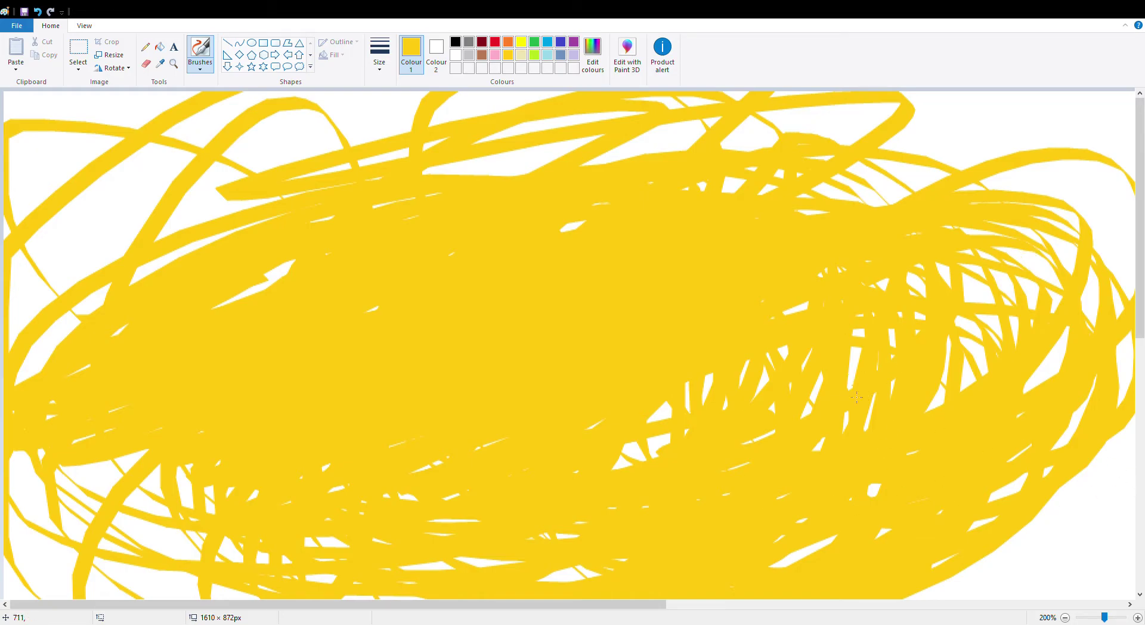
{"action": "mouse_move", "coordinate": [856, 397]}
{"action": "left_mouse_down"}
{"action": "mouse_move", "coordinate": [1007, 292]}
{"action": "mouse_move", "coordinate": [1049, 501]}
{"action": "mouse_move", "coordinate": [1014, 536]}
{"action": "mouse_move", "coordinate": [1114, 279]}
{"action": "mouse_move", "coordinate": [1025, 286]}
{"action": "mouse_move", "coordinate": [978, 233]}
{"action": "mouse_move", "coordinate": [1119, 358]}
{"action": "mouse_move", "coordinate": [495, 564]}
{"action": "left_mouse_up"}
{"action": "left_click_drag", "start_coordinate": [445, 520], "coordinate": [788, 274]}
{"action": "mouse_move", "coordinate": [330, 383]}
{"action": "left_mouse_down"}
{"action": "mouse_move", "coordinate": [235, 549]}
{"action": "mouse_move", "coordinate": [316, 174]}
{"action": "mouse_move", "coordinate": [161, 262]}
{"action": "mouse_move", "coordinate": [140, 374]}
{"action": "mouse_move", "coordinate": [208, 173]}
{"action": "mouse_move", "coordinate": [119, 214]}
{"action": "mouse_move", "coordinate": [775, 184]}
{"action": "mouse_move", "coordinate": [676, 436]}
{"action": "mouse_move", "coordinate": [596, 144]}
{"action": "mouse_move", "coordinate": [852, 173]}
{"action": "mouse_move", "coordinate": [626, 143]}
{"action": "mouse_move", "coordinate": [248, 250]}
{"action": "mouse_move", "coordinate": [712, 225]}
{"action": "left_mouse_up"}
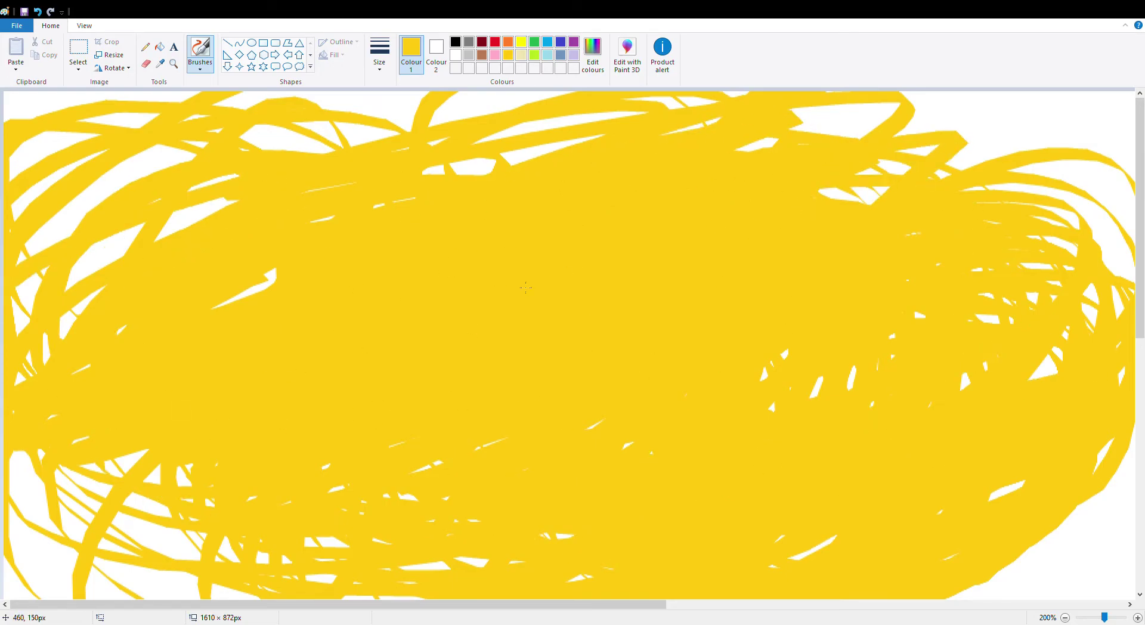
{"action": "mouse_move", "coordinate": [342, 365]}
{"action": "left_mouse_down"}
{"action": "mouse_move", "coordinate": [106, 319]}
{"action": "mouse_move", "coordinate": [11, 464]}
{"action": "mouse_move", "coordinate": [189, 273]}
{"action": "mouse_move", "coordinate": [256, 436]}
{"action": "mouse_move", "coordinate": [335, 457]}
{"action": "mouse_move", "coordinate": [273, 428]}
{"action": "mouse_move", "coordinate": [335, 392]}
{"action": "mouse_move", "coordinate": [276, 377]}
{"action": "mouse_move", "coordinate": [383, 360]}
{"action": "mouse_move", "coordinate": [244, 372]}
{"action": "mouse_move", "coordinate": [981, 302]}
{"action": "left_mouse_up"}
{"action": "mouse_move", "coordinate": [784, 397]}
{"action": "left_mouse_down"}
{"action": "mouse_move", "coordinate": [746, 401]}
{"action": "mouse_move", "coordinate": [783, 228]}
{"action": "mouse_move", "coordinate": [908, 319]}
{"action": "left_mouse_up"}
{"action": "left_click_drag", "start_coordinate": [940, 478], "coordinate": [917, 616]}
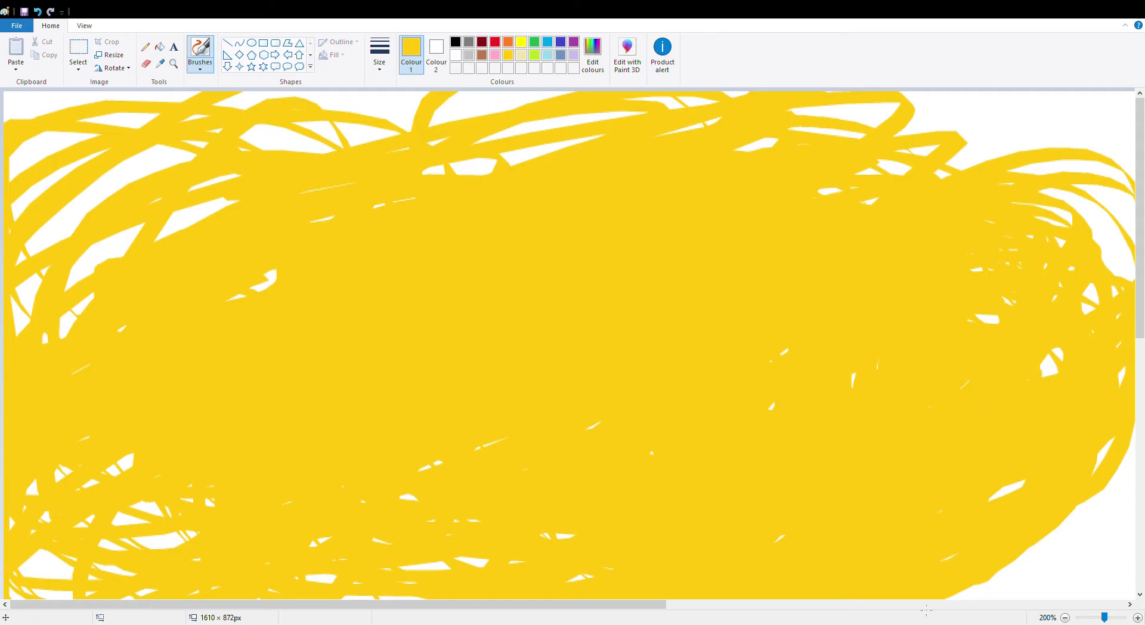
{"action": "mouse_move", "coordinate": [750, 435]}
{"action": "left_mouse_down"}
{"action": "mouse_move", "coordinate": [1064, 206]}
{"action": "mouse_move", "coordinate": [1128, 268]}
{"action": "mouse_move", "coordinate": [995, 316]}
{"action": "mouse_move", "coordinate": [1144, 362]}
{"action": "mouse_move", "coordinate": [1115, 197]}
{"action": "mouse_move", "coordinate": [804, 309]}
{"action": "left_mouse_up"}
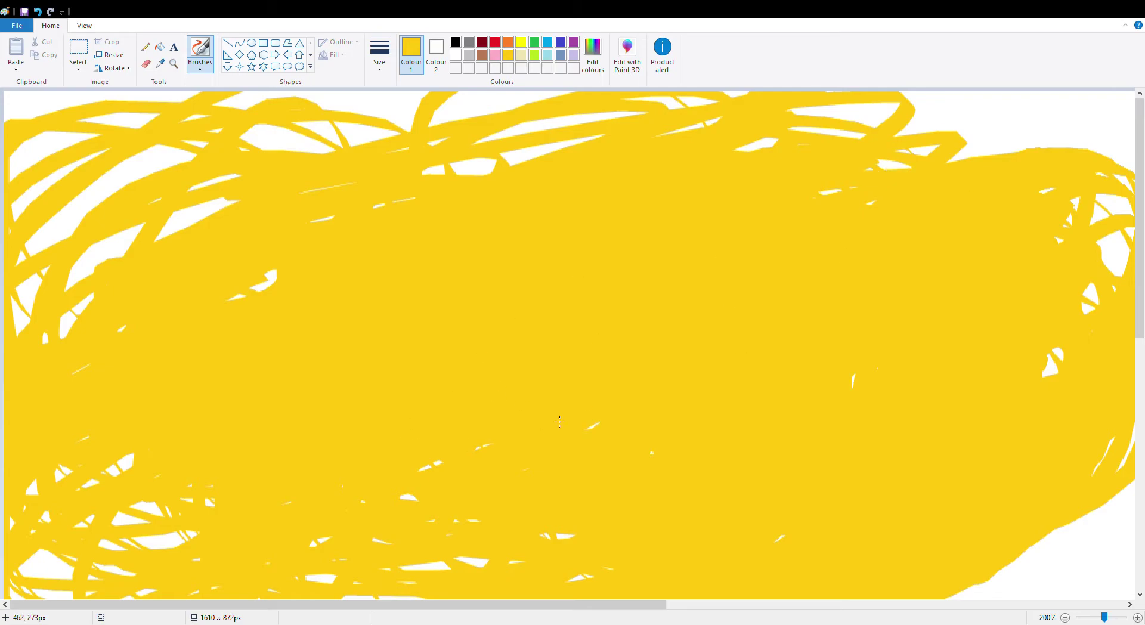
{"action": "mouse_move", "coordinate": [320, 324]}
{"action": "left_mouse_down"}
{"action": "mouse_move", "coordinate": [271, 271]}
{"action": "mouse_move", "coordinate": [84, 238]}
{"action": "mouse_move", "coordinate": [36, 197]}
{"action": "mouse_move", "coordinate": [59, 302]}
{"action": "mouse_move", "coordinate": [89, 122]}
{"action": "mouse_move", "coordinate": [179, 161]}
{"action": "mouse_move", "coordinate": [525, 105]}
{"action": "mouse_move", "coordinate": [279, 145]}
{"action": "mouse_move", "coordinate": [429, 169]}
{"action": "mouse_move", "coordinate": [129, 168]}
{"action": "mouse_move", "coordinate": [78, 196]}
{"action": "mouse_move", "coordinate": [245, 228]}
{"action": "mouse_move", "coordinate": [84, 197]}
{"action": "mouse_move", "coordinate": [228, 313]}
{"action": "left_mouse_up"}
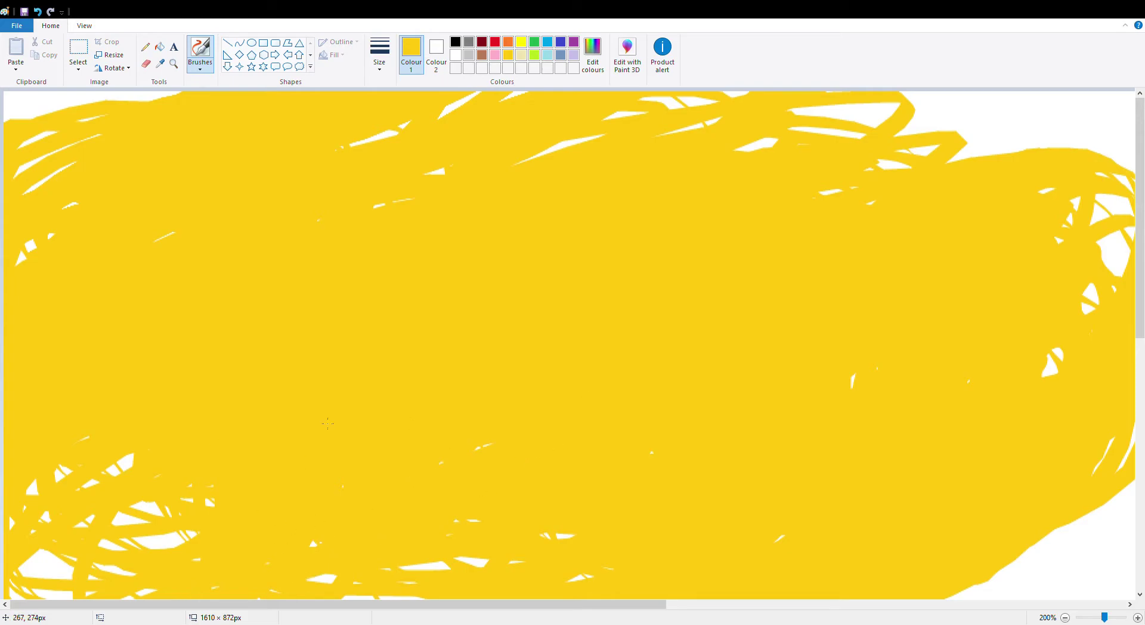
{"action": "mouse_move", "coordinate": [328, 423]}
{"action": "left_mouse_down"}
{"action": "mouse_move", "coordinate": [316, 512]}
{"action": "mouse_move", "coordinate": [349, 511]}
{"action": "mouse_move", "coordinate": [292, 544]}
{"action": "mouse_move", "coordinate": [295, 504]}
{"action": "mouse_move", "coordinate": [161, 467]}
{"action": "mouse_move", "coordinate": [110, 473]}
{"action": "left_mouse_up"}
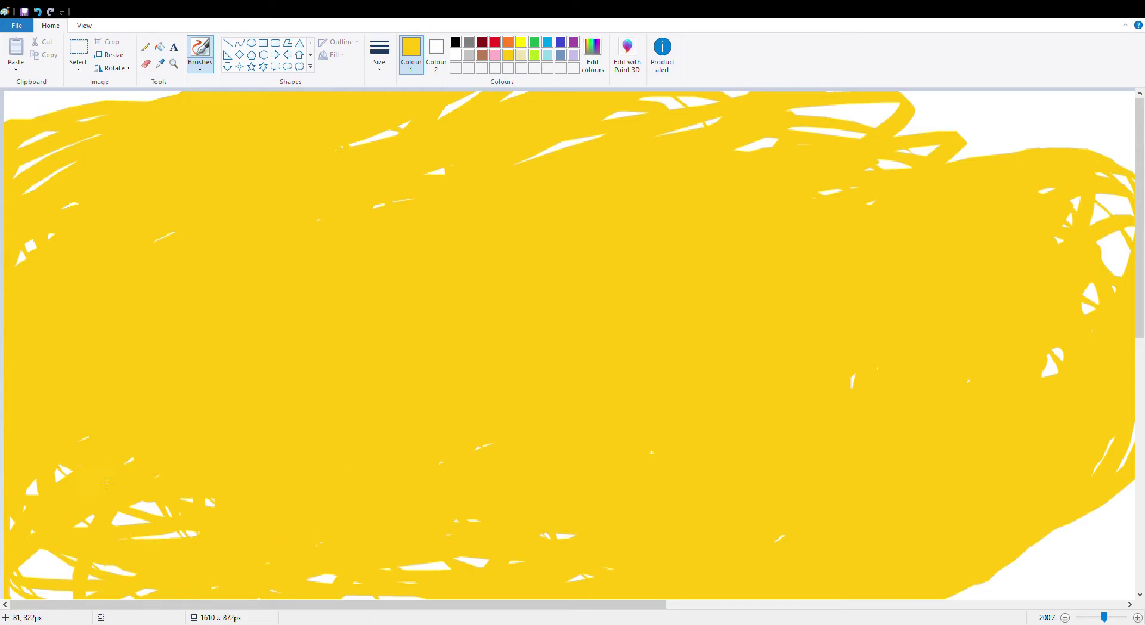
{"action": "mouse_move", "coordinate": [267, 421]}
{"action": "left_mouse_down"}
{"action": "mouse_move", "coordinate": [382, 346]}
{"action": "mouse_move", "coordinate": [346, 284]}
{"action": "mouse_move", "coordinate": [305, 284]}
{"action": "mouse_move", "coordinate": [372, 273]}
{"action": "mouse_move", "coordinate": [406, 197]}
{"action": "mouse_move", "coordinate": [335, 108]}
{"action": "mouse_move", "coordinate": [598, 60]}
{"action": "mouse_move", "coordinate": [646, 69]}
{"action": "mouse_move", "coordinate": [610, 160]}
{"action": "mouse_move", "coordinate": [930, 95]}
{"action": "mouse_move", "coordinate": [516, 277]}
{"action": "mouse_move", "coordinate": [1004, 125]}
{"action": "mouse_move", "coordinate": [745, 331]}
{"action": "mouse_move", "coordinate": [960, 236]}
{"action": "mouse_move", "coordinate": [693, 138]}
{"action": "mouse_move", "coordinate": [686, 273]}
{"action": "left_mouse_up"}
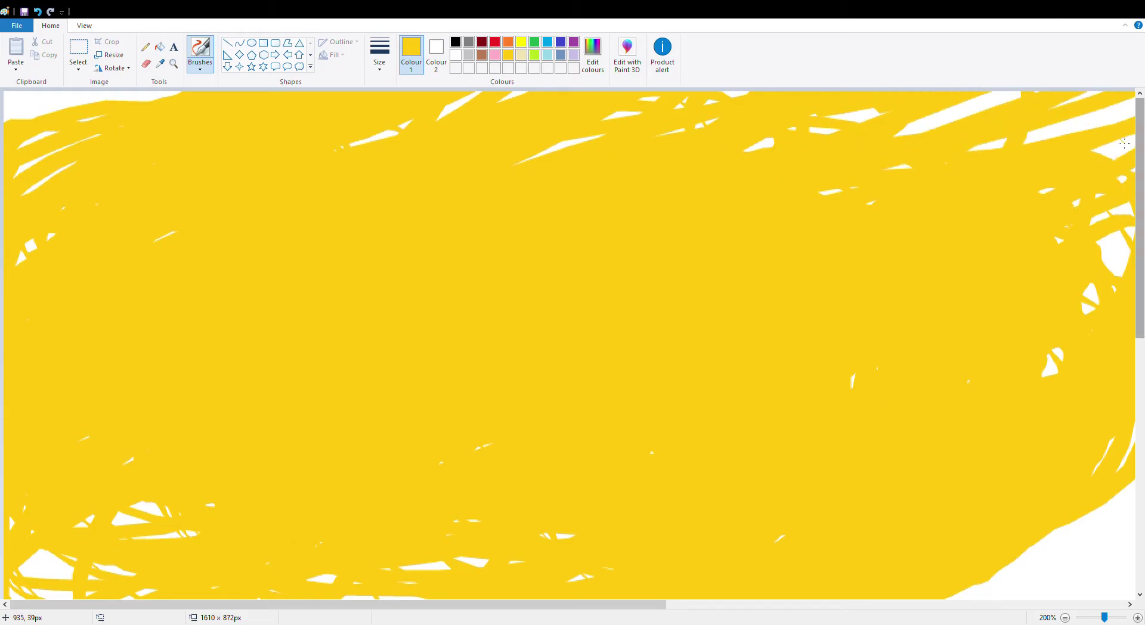
{"action": "mouse_move", "coordinate": [1026, 536]}
{"action": "left_mouse_down"}
{"action": "mouse_move", "coordinate": [1100, 462]}
{"action": "mouse_move", "coordinate": [1057, 468]}
{"action": "left_mouse_up"}
{"action": "mouse_move", "coordinate": [1124, 206]}
{"action": "left_mouse_down"}
{"action": "mouse_move", "coordinate": [1052, 365]}
{"action": "mouse_move", "coordinate": [1028, 587]}
{"action": "mouse_move", "coordinate": [778, 569]}
{"action": "left_mouse_up"}
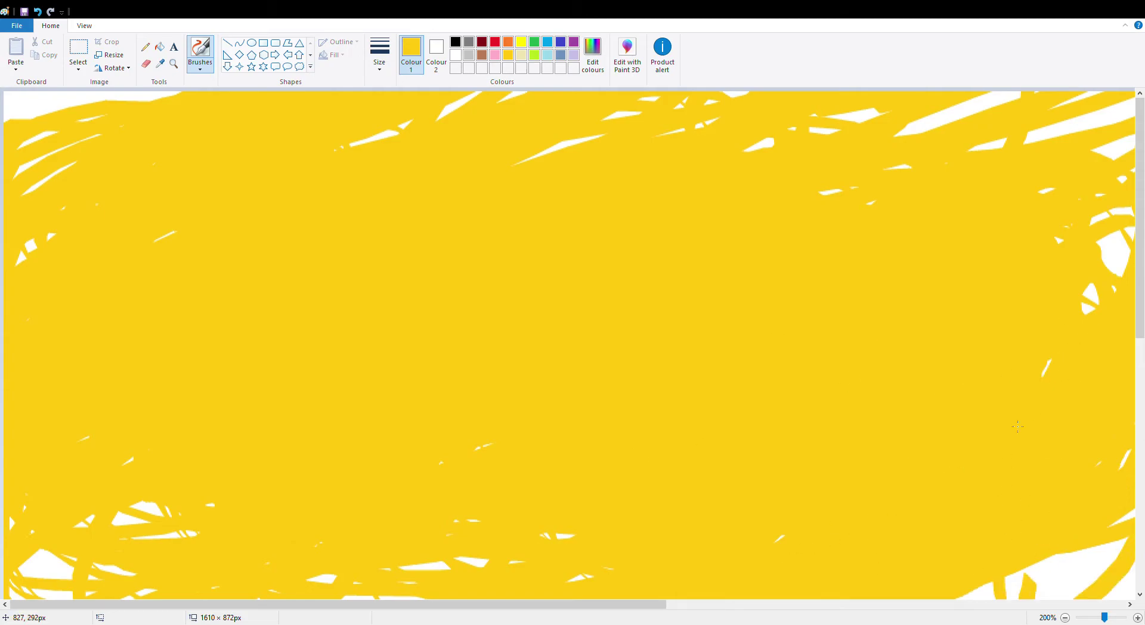
{"action": "left_click_drag", "start_coordinate": [1115, 214], "coordinate": [798, 361]}
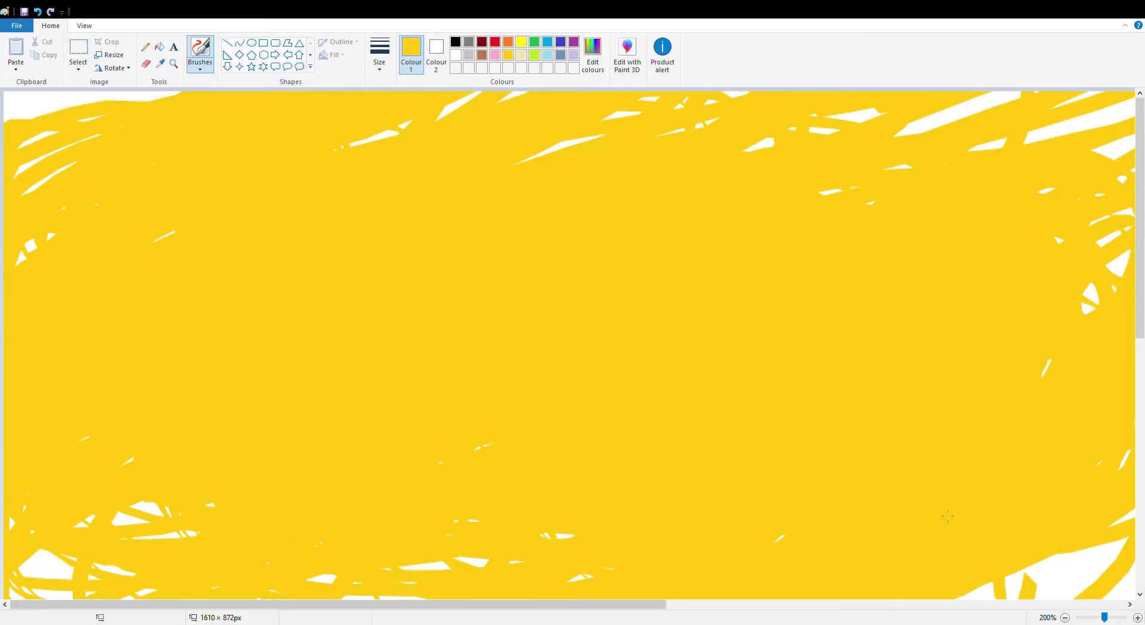
{"action": "mouse_move", "coordinate": [948, 516]}
{"action": "left_mouse_down"}
{"action": "mouse_move", "coordinate": [1031, 587]}
{"action": "mouse_move", "coordinate": [1086, 566]}
{"action": "mouse_move", "coordinate": [1127, 486]}
{"action": "left_mouse_up"}
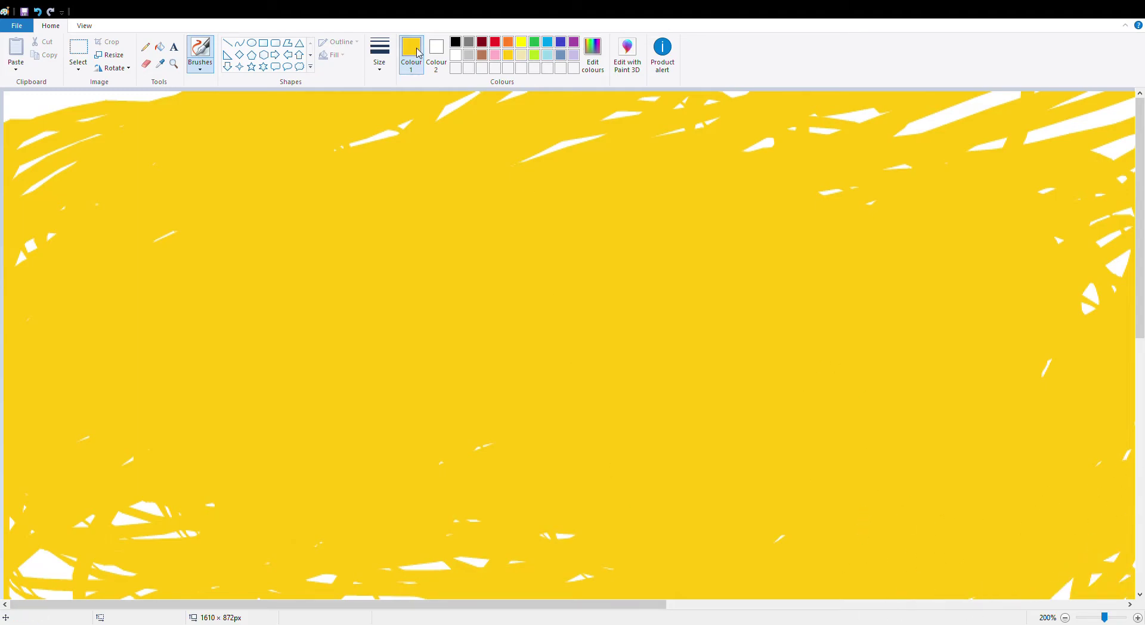
{"action": "mouse_move", "coordinate": [587, 213]}
{"action": "left_mouse_down"}
{"action": "mouse_move", "coordinate": [785, 159]}
{"action": "mouse_move", "coordinate": [996, 156]}
{"action": "left_mouse_up"}
{"action": "left_click_drag", "start_coordinate": [638, 113], "coordinate": [536, 156]}
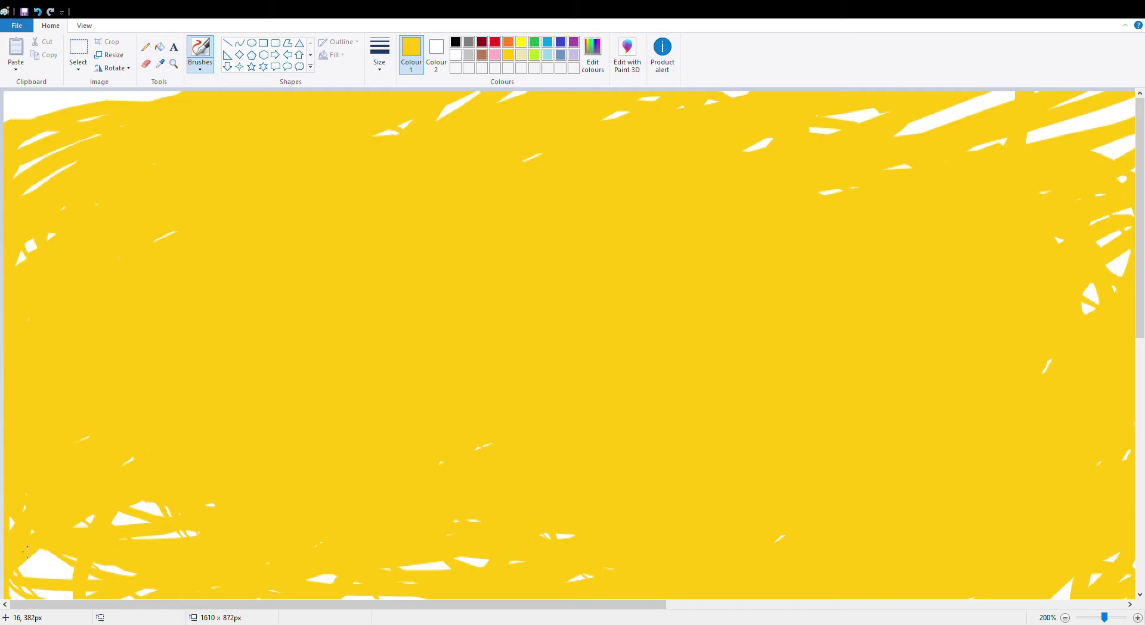
Undo all the gold brush strokes until the canvas is blank.
{"action": "left_click", "coordinate": [39, 12]}
{"action": "left_click", "coordinate": [39, 12]}
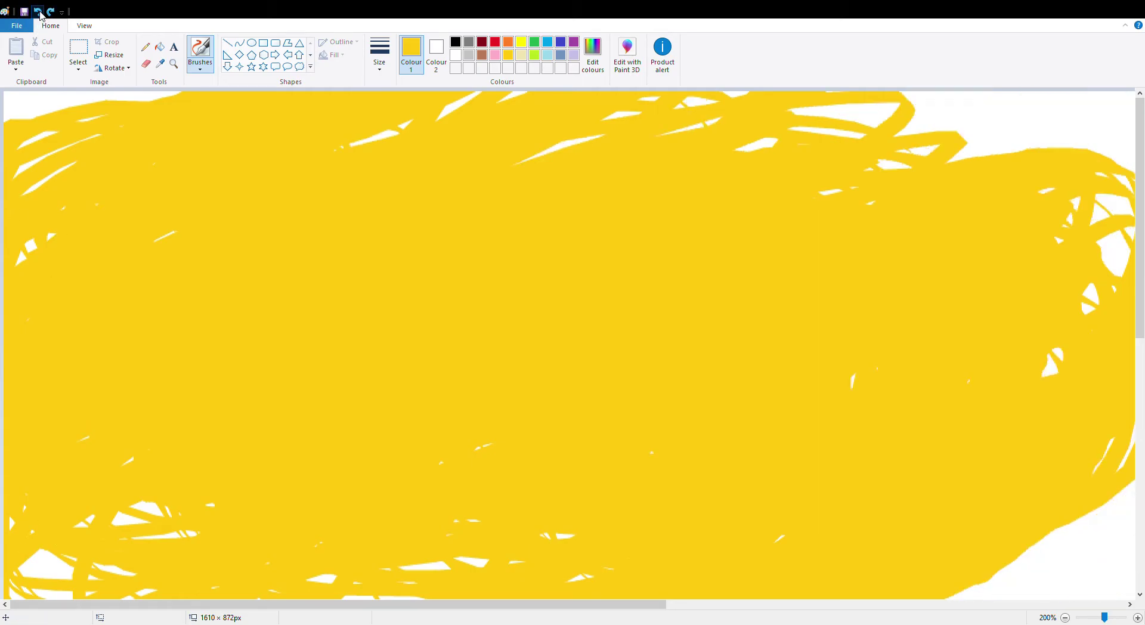
{"action": "left_click", "coordinate": [40, 11]}
{"action": "left_click", "coordinate": [40, 12]}
{"action": "left_click", "coordinate": [39, 12]}
{"action": "left_click", "coordinate": [39, 12]}
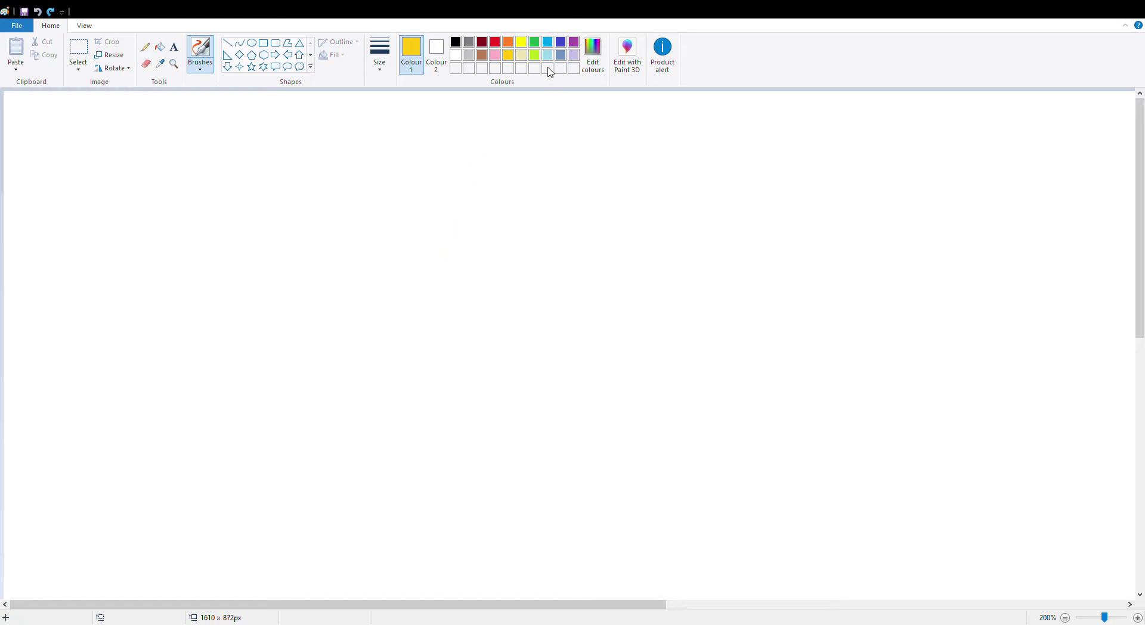
Set the brush colour to brown and scribble large overlapping loops over most of the visible canvas.
{"action": "left_click", "coordinate": [482, 55]}
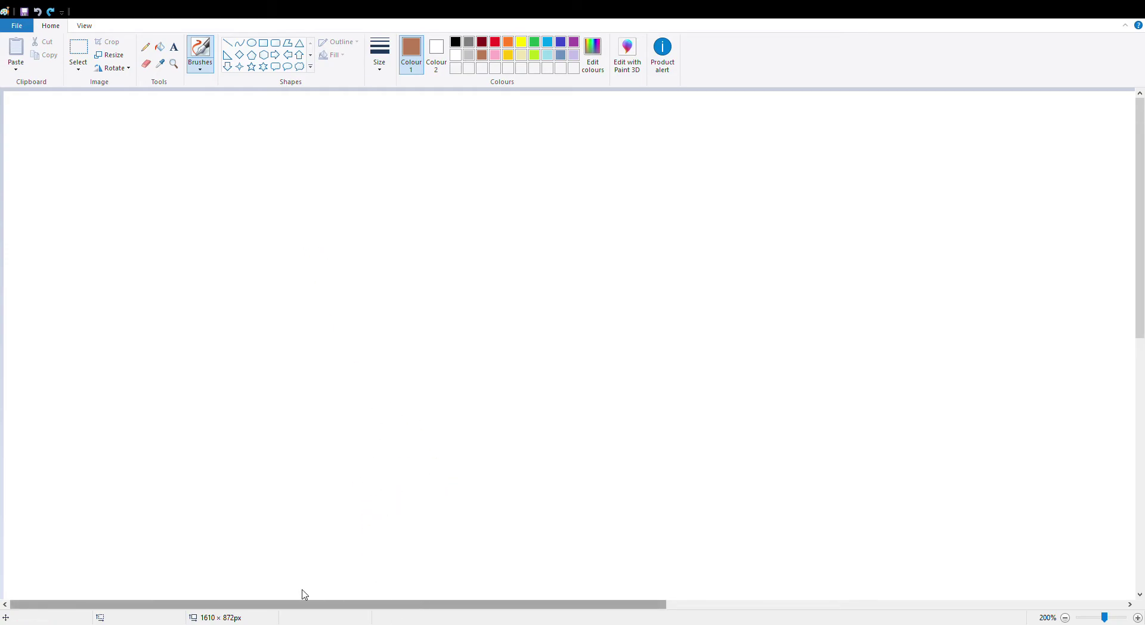
{"action": "left_click", "coordinate": [173, 52]}
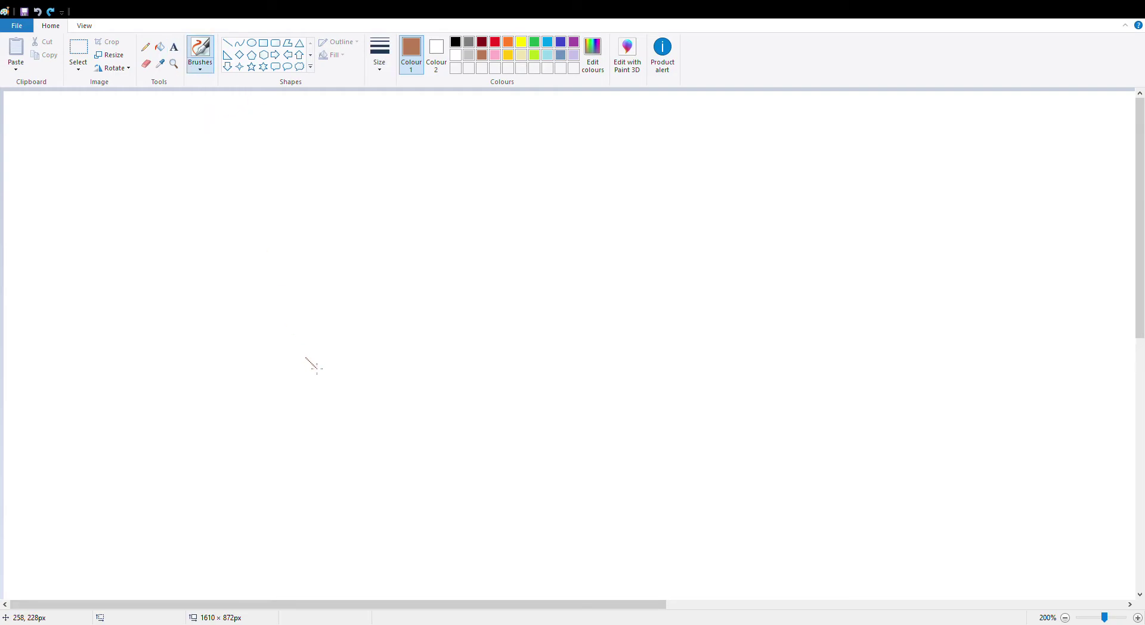
{"action": "mouse_move", "coordinate": [615, 268]}
{"action": "left_mouse_down"}
{"action": "mouse_move", "coordinate": [471, 493]}
{"action": "mouse_move", "coordinate": [606, 435]}
{"action": "mouse_move", "coordinate": [781, 387]}
{"action": "mouse_move", "coordinate": [708, 315]}
{"action": "mouse_move", "coordinate": [894, 286]}
{"action": "mouse_move", "coordinate": [781, 233]}
{"action": "mouse_move", "coordinate": [805, 131]}
{"action": "mouse_move", "coordinate": [285, 300]}
{"action": "mouse_move", "coordinate": [673, 239]}
{"action": "mouse_move", "coordinate": [334, 209]}
{"action": "mouse_move", "coordinate": [656, 387]}
{"action": "mouse_move", "coordinate": [688, 218]}
{"action": "mouse_move", "coordinate": [775, 417]}
{"action": "mouse_move", "coordinate": [166, 340]}
{"action": "mouse_move", "coordinate": [286, 334]}
{"action": "mouse_move", "coordinate": [539, 380]}
{"action": "left_mouse_up"}
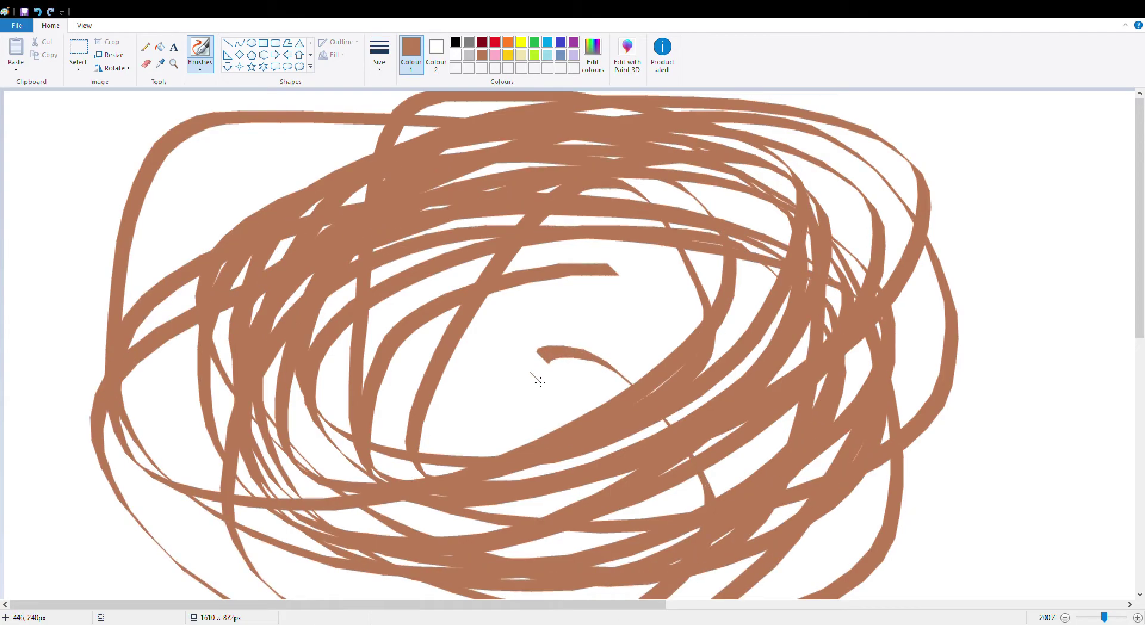
{"action": "mouse_move", "coordinate": [594, 253]}
{"action": "left_mouse_down"}
{"action": "mouse_move", "coordinate": [757, 286]}
{"action": "mouse_move", "coordinate": [179, 417]}
{"action": "mouse_move", "coordinate": [775, 519]}
{"action": "mouse_move", "coordinate": [388, 358]}
{"action": "mouse_move", "coordinate": [536, 471]}
{"action": "mouse_move", "coordinate": [334, 447]}
{"action": "mouse_move", "coordinate": [773, 385]}
{"action": "mouse_move", "coordinate": [715, 388]}
{"action": "mouse_move", "coordinate": [537, 256]}
{"action": "mouse_move", "coordinate": [691, 507]}
{"action": "mouse_move", "coordinate": [778, 255]}
{"action": "mouse_move", "coordinate": [775, 178]}
{"action": "mouse_move", "coordinate": [727, 334]}
{"action": "mouse_move", "coordinate": [507, 394]}
{"action": "mouse_move", "coordinate": [705, 248]}
{"action": "mouse_move", "coordinate": [674, 304]}
{"action": "mouse_move", "coordinate": [567, 381]}
{"action": "mouse_move", "coordinate": [572, 334]}
{"action": "mouse_move", "coordinate": [601, 326]}
{"action": "mouse_move", "coordinate": [233, 178]}
{"action": "mouse_move", "coordinate": [36, 226]}
{"action": "mouse_move", "coordinate": [36, 411]}
{"action": "mouse_move", "coordinate": [393, 326]}
{"action": "mouse_move", "coordinate": [21, 286]}
{"action": "mouse_move", "coordinate": [559, 310]}
{"action": "left_mouse_up"}
{"action": "mouse_move", "coordinate": [979, 215]}
{"action": "left_mouse_down"}
{"action": "mouse_move", "coordinate": [950, 140]}
{"action": "mouse_move", "coordinate": [1121, 322]}
{"action": "mouse_move", "coordinate": [1073, 417]}
{"action": "mouse_move", "coordinate": [951, 167]}
{"action": "mouse_move", "coordinate": [1121, 453]}
{"action": "mouse_move", "coordinate": [954, 567]}
{"action": "mouse_move", "coordinate": [895, 590]}
{"action": "mouse_move", "coordinate": [879, 255]}
{"action": "mouse_move", "coordinate": [1049, 280]}
{"action": "mouse_move", "coordinate": [895, 561]}
{"action": "mouse_move", "coordinate": [924, 465]}
{"action": "mouse_move", "coordinate": [1095, 224]}
{"action": "mouse_move", "coordinate": [1121, 405]}
{"action": "mouse_move", "coordinate": [961, 206]}
{"action": "mouse_move", "coordinate": [1100, 493]}
{"action": "mouse_move", "coordinate": [1116, 299]}
{"action": "mouse_move", "coordinate": [903, 434]}
{"action": "left_mouse_up"}
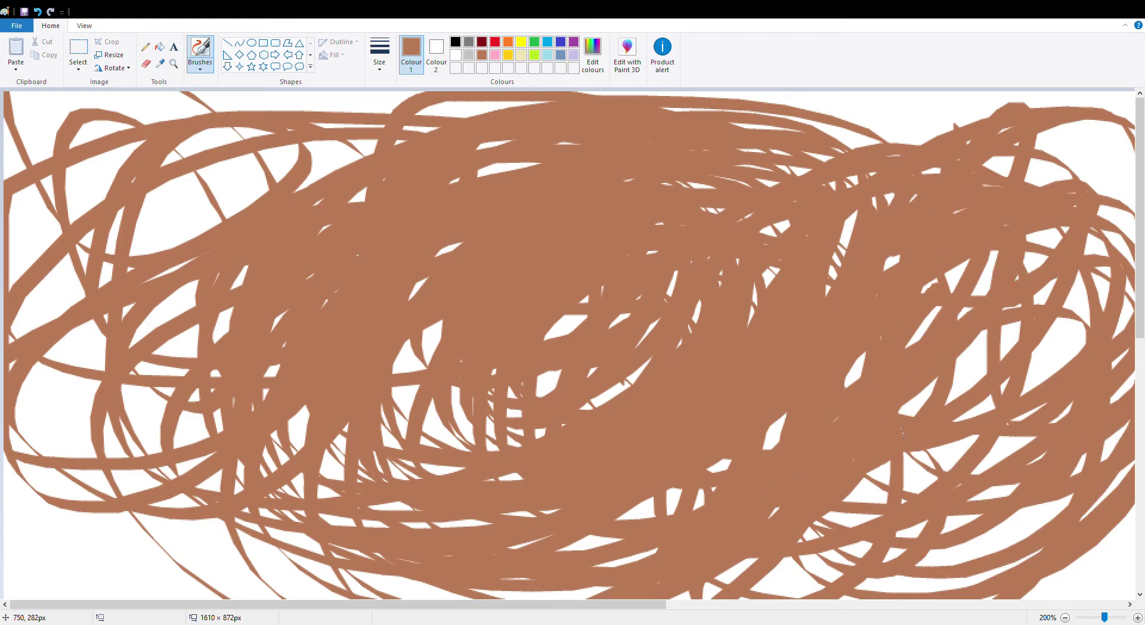
{"action": "mouse_move", "coordinate": [879, 435]}
{"action": "left_mouse_down"}
{"action": "mouse_move", "coordinate": [950, 438]}
{"action": "mouse_move", "coordinate": [945, 465]}
{"action": "mouse_move", "coordinate": [811, 387]}
{"action": "mouse_move", "coordinate": [939, 337]}
{"action": "left_mouse_up"}
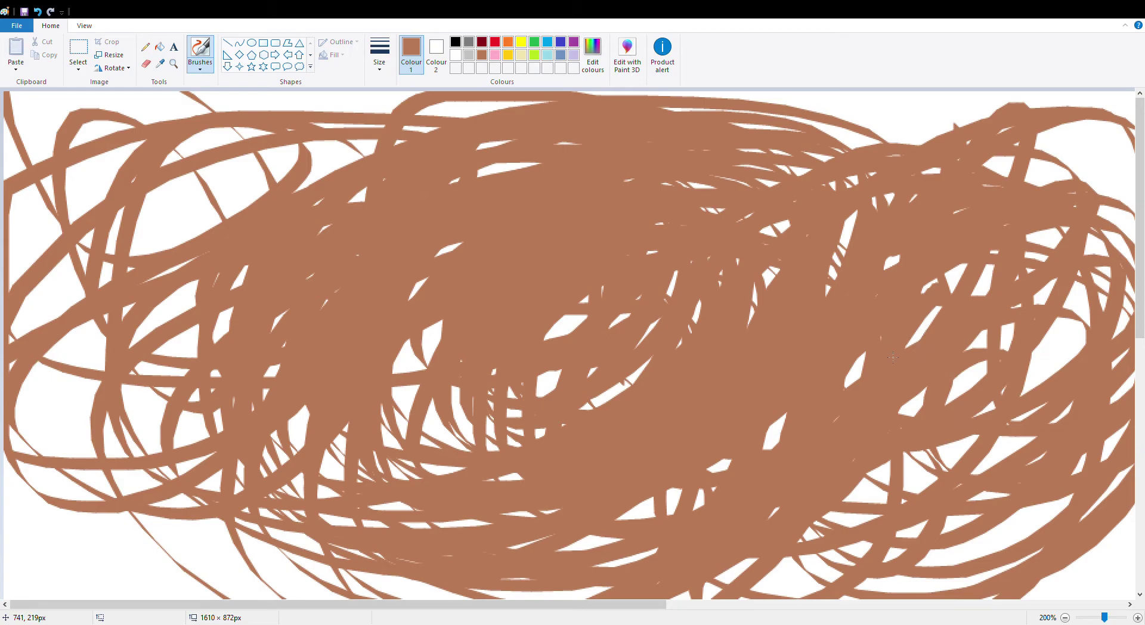
{"action": "mouse_move", "coordinate": [682, 341]}
{"action": "left_mouse_down"}
{"action": "mouse_move", "coordinate": [968, 297]}
{"action": "mouse_move", "coordinate": [988, 518]}
{"action": "mouse_move", "coordinate": [780, 374]}
{"action": "mouse_move", "coordinate": [788, 14]}
{"action": "mouse_move", "coordinate": [900, 84]}
{"action": "mouse_move", "coordinate": [921, 138]}
{"action": "mouse_move", "coordinate": [752, 178]}
{"action": "mouse_move", "coordinate": [602, 272]}
{"action": "mouse_move", "coordinate": [125, 433]}
{"action": "mouse_move", "coordinate": [44, 241]}
{"action": "mouse_move", "coordinate": [55, 285]}
{"action": "mouse_move", "coordinate": [107, 319]}
{"action": "mouse_move", "coordinate": [66, 231]}
{"action": "mouse_move", "coordinate": [240, 138]}
{"action": "mouse_move", "coordinate": [368, 305]}
{"action": "mouse_move", "coordinate": [393, 461]}
{"action": "mouse_move", "coordinate": [179, 570]}
{"action": "mouse_move", "coordinate": [105, 525]}
{"action": "mouse_move", "coordinate": [15, 277]}
{"action": "mouse_move", "coordinate": [676, 327]}
{"action": "mouse_move", "coordinate": [741, 388]}
{"action": "mouse_move", "coordinate": [1072, 356]}
{"action": "mouse_move", "coordinate": [1033, 406]}
{"action": "mouse_move", "coordinate": [751, 432]}
{"action": "mouse_move", "coordinate": [891, 222]}
{"action": "mouse_move", "coordinate": [925, 484]}
{"action": "mouse_move", "coordinate": [938, 401]}
{"action": "mouse_move", "coordinate": [849, 287]}
{"action": "mouse_move", "coordinate": [746, 274]}
{"action": "mouse_move", "coordinate": [947, 192]}
{"action": "mouse_move", "coordinate": [861, 282]}
{"action": "mouse_move", "coordinate": [996, 148]}
{"action": "mouse_move", "coordinate": [989, 176]}
{"action": "mouse_move", "coordinate": [732, 220]}
{"action": "mouse_move", "coordinate": [868, 246]}
{"action": "mouse_move", "coordinate": [1009, 532]}
{"action": "mouse_move", "coordinate": [1026, 429]}
{"action": "mouse_move", "coordinate": [940, 495]}
{"action": "mouse_move", "coordinate": [575, 552]}
{"action": "mouse_move", "coordinate": [265, 550]}
{"action": "mouse_move", "coordinate": [178, 450]}
{"action": "mouse_move", "coordinate": [477, 332]}
{"action": "mouse_move", "coordinate": [373, 447]}
{"action": "mouse_move", "coordinate": [188, 486]}
{"action": "mouse_move", "coordinate": [348, 392]}
{"action": "mouse_move", "coordinate": [623, 368]}
{"action": "mouse_move", "coordinate": [515, 596]}
{"action": "mouse_move", "coordinate": [938, 493]}
{"action": "mouse_move", "coordinate": [619, 599]}
{"action": "left_mouse_up"}
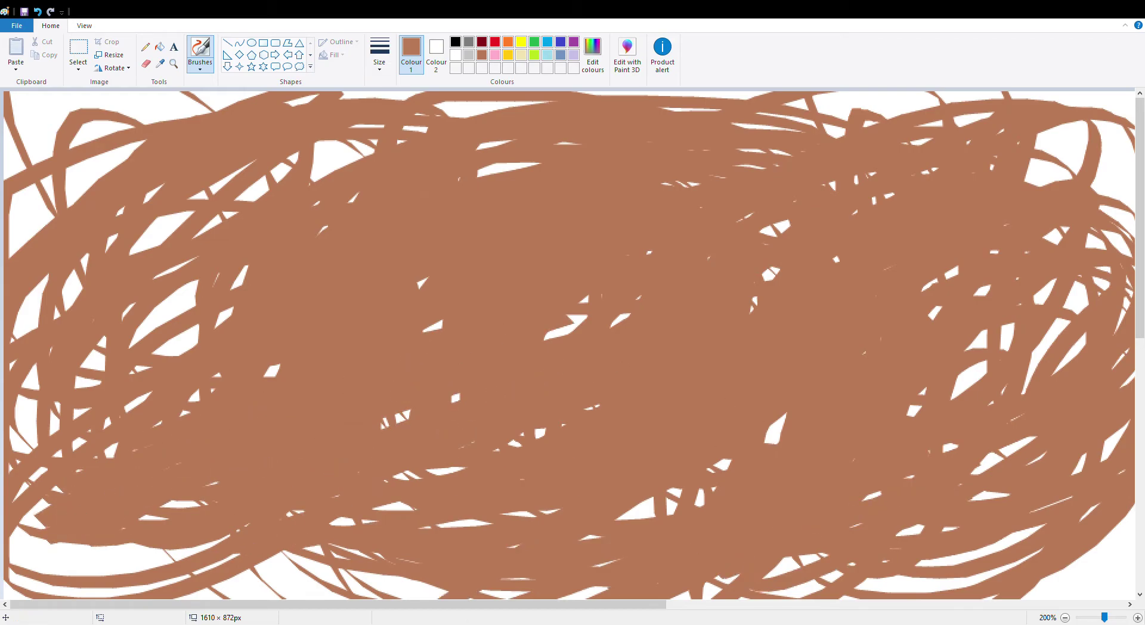
Fill the white gaps between the brown loops with more brush scribbles, extending them towards the corners and edges of the visible canvas.
{"action": "mouse_move", "coordinate": [906, 530]}
{"action": "left_mouse_down"}
{"action": "mouse_move", "coordinate": [1055, 331]}
{"action": "mouse_move", "coordinate": [871, 495]}
{"action": "mouse_move", "coordinate": [989, 495]}
{"action": "mouse_move", "coordinate": [843, 413]}
{"action": "left_mouse_up"}
{"action": "mouse_move", "coordinate": [1078, 467]}
{"action": "left_mouse_down"}
{"action": "mouse_move", "coordinate": [864, 583]}
{"action": "mouse_move", "coordinate": [805, 590]}
{"action": "mouse_move", "coordinate": [925, 344]}
{"action": "mouse_move", "coordinate": [179, 296]}
{"action": "mouse_move", "coordinate": [95, 364]}
{"action": "mouse_move", "coordinate": [30, 287]}
{"action": "mouse_move", "coordinate": [268, 182]}
{"action": "mouse_move", "coordinate": [27, 429]}
{"action": "left_mouse_up"}
{"action": "scroll", "coordinate": [563, 518], "scroll_direction": "down", "scroll_amount": 3}
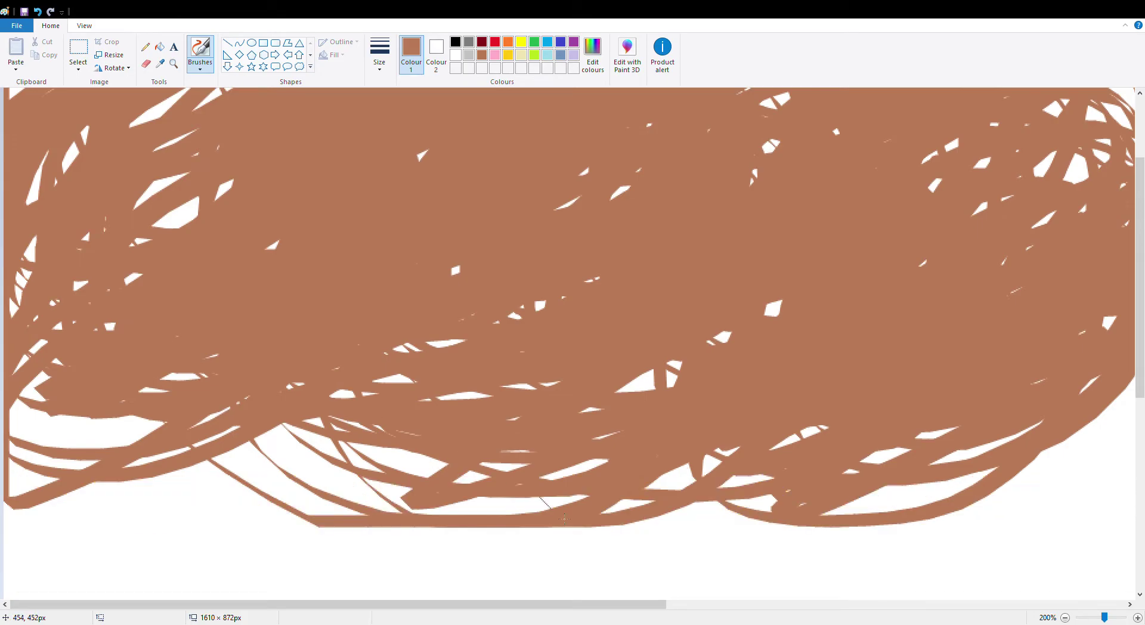
{"action": "scroll", "coordinate": [653, 559], "scroll_direction": "down", "scroll_amount": 3}
{"action": "scroll", "coordinate": [765, 556], "scroll_direction": "up", "scroll_amount": 5}
{"action": "scroll", "coordinate": [591, 477], "scroll_direction": "down", "scroll_amount": 7}
{"action": "scroll", "coordinate": [596, 495], "scroll_direction": "down", "scroll_amount": 4}
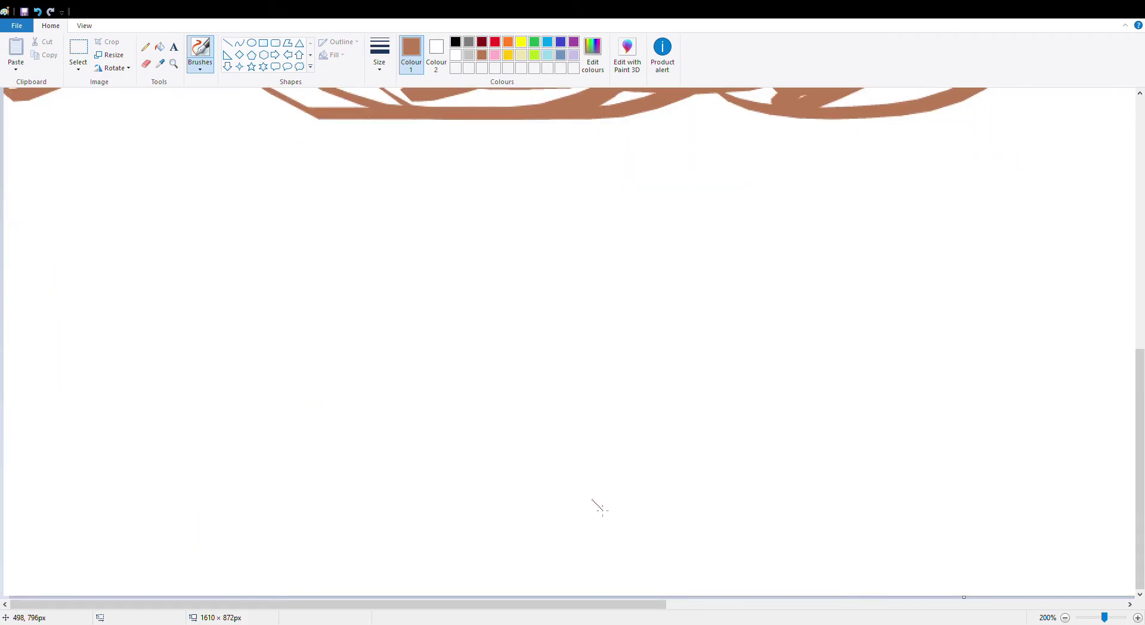
{"action": "scroll", "coordinate": [420, 334], "scroll_direction": "up", "scroll_amount": 13}
{"action": "mouse_move", "coordinate": [206, 342]}
{"action": "left_mouse_down"}
{"action": "mouse_move", "coordinate": [185, 266]}
{"action": "mouse_move", "coordinate": [250, 193]}
{"action": "mouse_move", "coordinate": [190, 331]}
{"action": "mouse_move", "coordinate": [321, 357]}
{"action": "mouse_move", "coordinate": [239, 104]}
{"action": "mouse_move", "coordinate": [363, 149]}
{"action": "mouse_move", "coordinate": [59, 555]}
{"action": "mouse_move", "coordinate": [480, 475]}
{"action": "left_mouse_up"}
{"action": "scroll", "coordinate": [716, 401], "scroll_direction": "down", "scroll_amount": 10}
{"action": "scroll", "coordinate": [722, 410], "scroll_direction": "up", "scroll_amount": 10}
{"action": "mouse_move", "coordinate": [867, 284]}
{"action": "left_mouse_down"}
{"action": "mouse_move", "coordinate": [937, 308]}
{"action": "mouse_move", "coordinate": [930, 284]}
{"action": "mouse_move", "coordinate": [774, 228]}
{"action": "mouse_move", "coordinate": [714, 250]}
{"action": "mouse_move", "coordinate": [723, 465]}
{"action": "mouse_move", "coordinate": [744, 382]}
{"action": "left_mouse_up"}
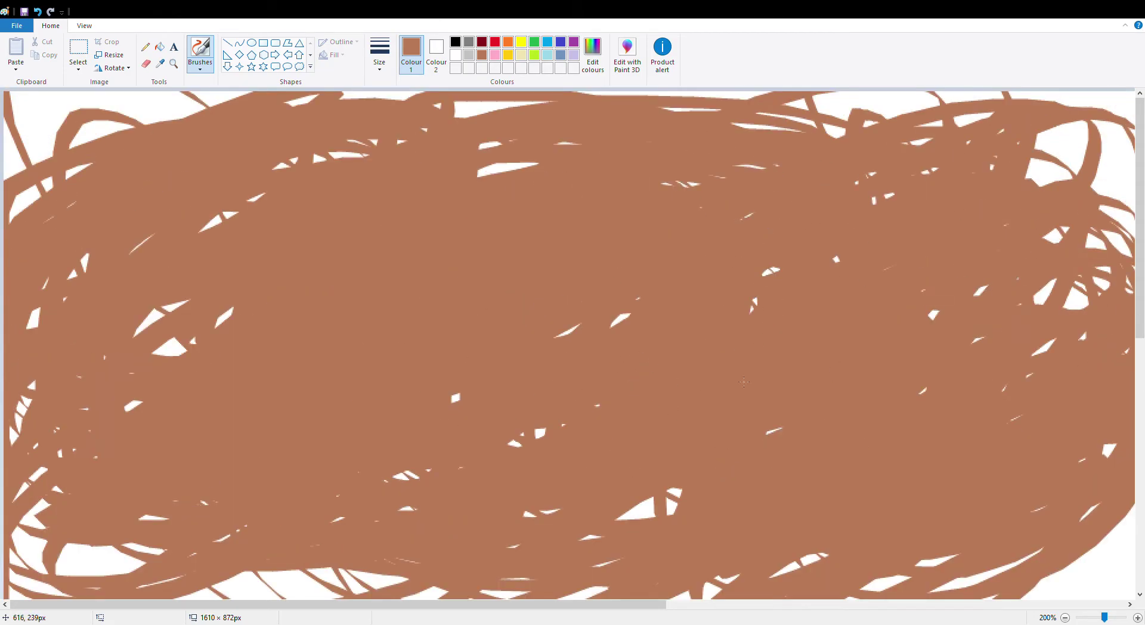
{"action": "mouse_move", "coordinate": [714, 253]}
{"action": "left_mouse_down"}
{"action": "mouse_move", "coordinate": [620, 320]}
{"action": "mouse_move", "coordinate": [490, 146]}
{"action": "mouse_move", "coordinate": [507, 169]}
{"action": "mouse_move", "coordinate": [92, 358]}
{"action": "mouse_move", "coordinate": [484, 291]}
{"action": "left_mouse_up"}
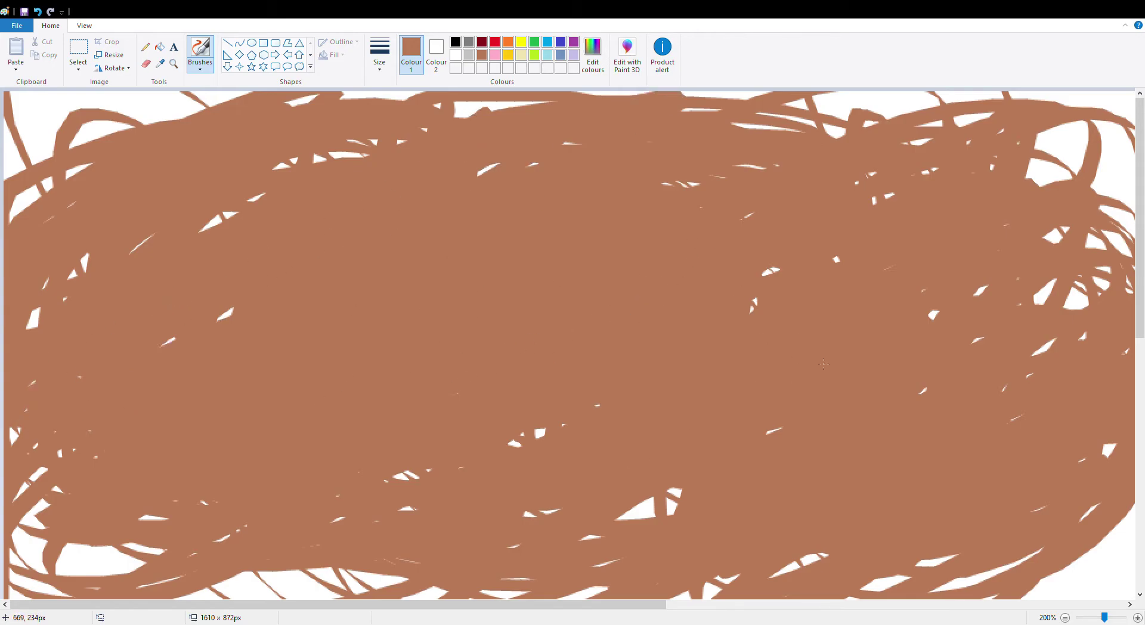
{"action": "mouse_move", "coordinate": [824, 363]}
{"action": "left_mouse_down"}
{"action": "mouse_move", "coordinate": [632, 507]}
{"action": "mouse_move", "coordinate": [602, 563]}
{"action": "mouse_move", "coordinate": [382, 508]}
{"action": "left_mouse_up"}
{"action": "left_click_drag", "start_coordinate": [531, 458], "coordinate": [725, 381]}
{"action": "mouse_move", "coordinate": [732, 464]}
{"action": "left_mouse_down"}
{"action": "mouse_move", "coordinate": [334, 575]}
{"action": "mouse_move", "coordinate": [179, 545]}
{"action": "mouse_move", "coordinate": [662, 435]}
{"action": "left_mouse_up"}
{"action": "mouse_move", "coordinate": [762, 266]}
{"action": "left_mouse_down"}
{"action": "mouse_move", "coordinate": [686, 107]}
{"action": "mouse_move", "coordinate": [209, 224]}
{"action": "mouse_move", "coordinate": [71, 274]}
{"action": "mouse_move", "coordinate": [36, 368]}
{"action": "mouse_move", "coordinate": [537, 104]}
{"action": "mouse_move", "coordinate": [758, 412]}
{"action": "left_mouse_up"}
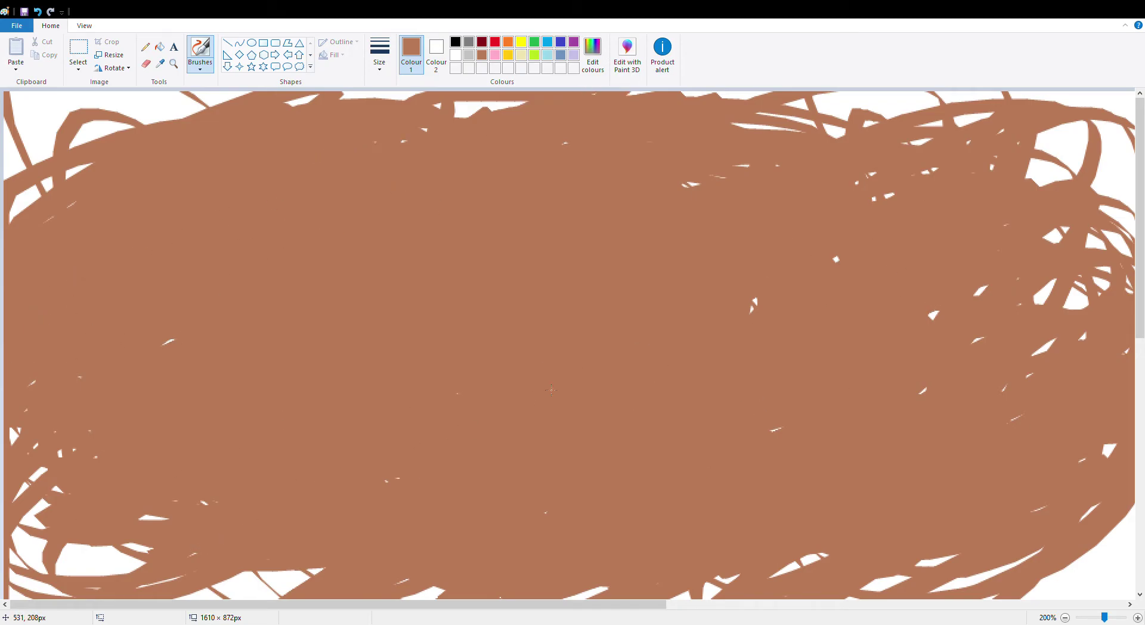
{"action": "mouse_move", "coordinate": [819, 510]}
{"action": "left_mouse_down"}
{"action": "mouse_move", "coordinate": [924, 346]}
{"action": "mouse_move", "coordinate": [1014, 298]}
{"action": "mouse_move", "coordinate": [871, 381]}
{"action": "mouse_move", "coordinate": [1054, 305]}
{"action": "left_mouse_up"}
{"action": "left_click_drag", "start_coordinate": [1009, 242], "coordinate": [725, 310]}
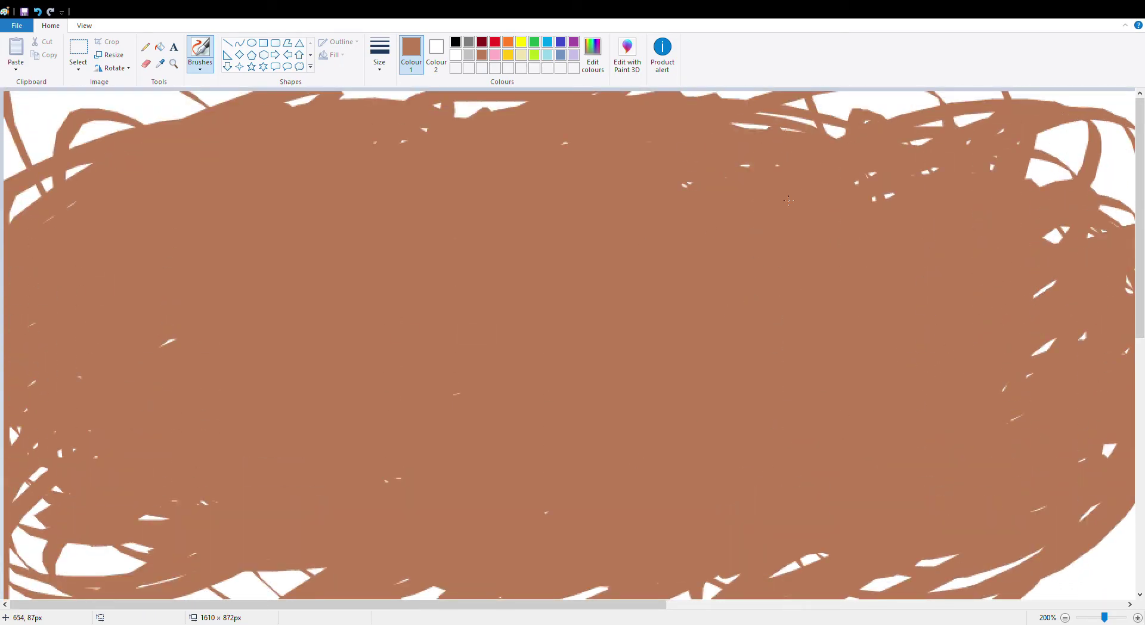
{"action": "mouse_move", "coordinate": [788, 201]}
{"action": "left_mouse_down"}
{"action": "mouse_move", "coordinate": [921, 131]}
{"action": "mouse_move", "coordinate": [754, 122]}
{"action": "mouse_move", "coordinate": [1127, 284]}
{"action": "mouse_move", "coordinate": [903, 234]}
{"action": "mouse_move", "coordinate": [930, 142]}
{"action": "left_mouse_up"}
{"action": "mouse_move", "coordinate": [1008, 283]}
{"action": "left_mouse_down"}
{"action": "mouse_move", "coordinate": [914, 244]}
{"action": "mouse_move", "coordinate": [949, 193]}
{"action": "mouse_move", "coordinate": [665, 245]}
{"action": "left_mouse_up"}
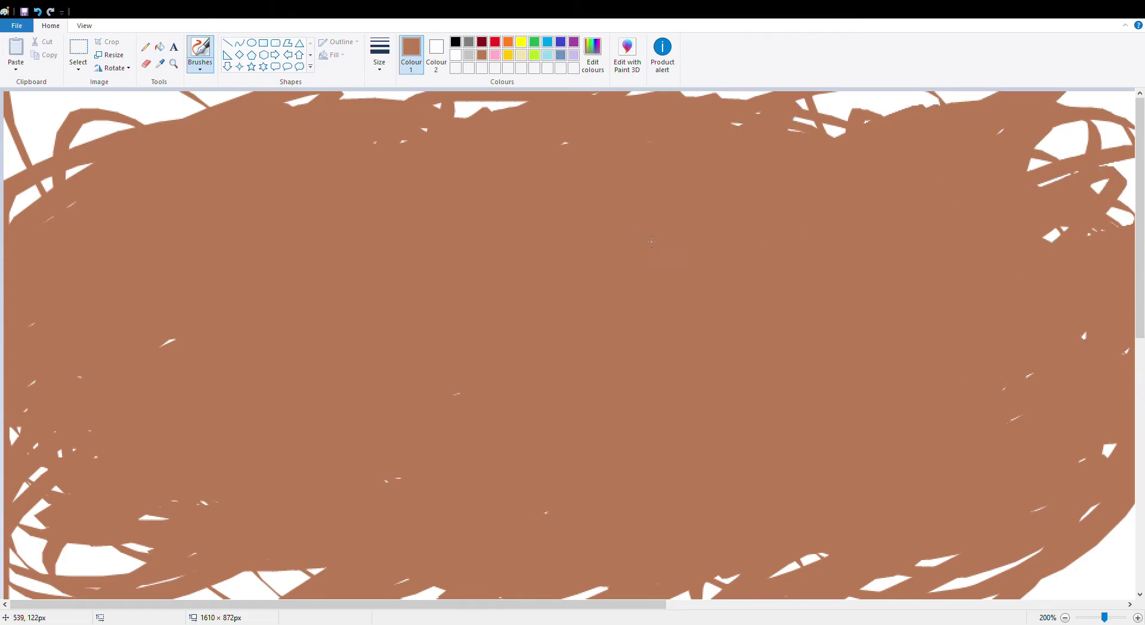
{"action": "left_click_drag", "start_coordinate": [260, 382], "coordinate": [244, 354]}
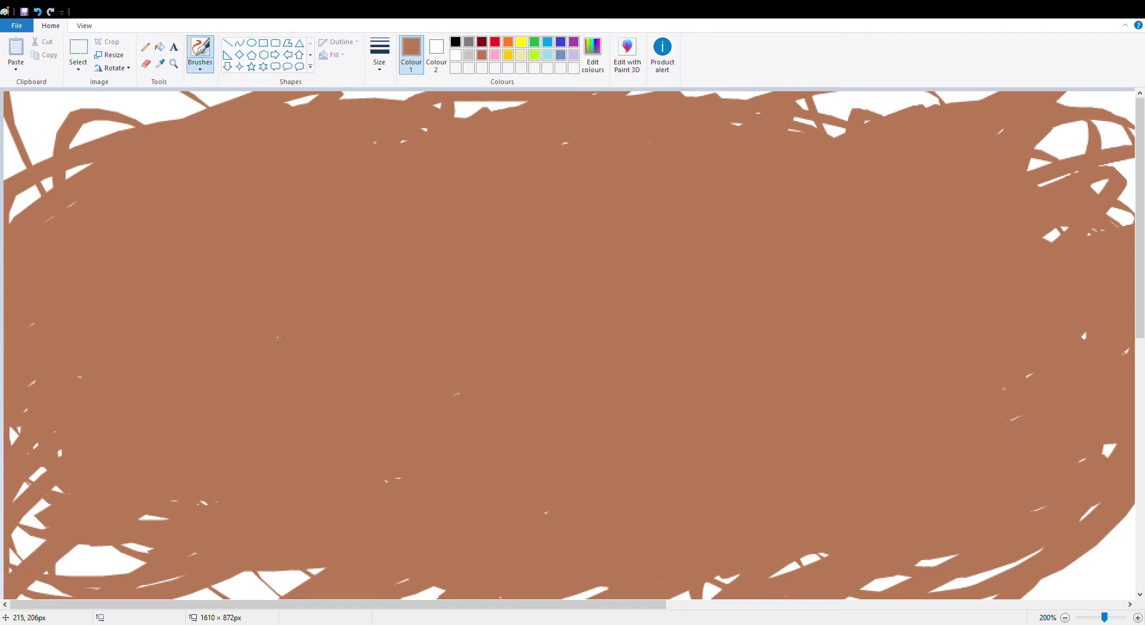
{"action": "left_click_drag", "start_coordinate": [1115, 167], "coordinate": [1042, 484]}
{"action": "left_click_drag", "start_coordinate": [1088, 245], "coordinate": [382, 376]}
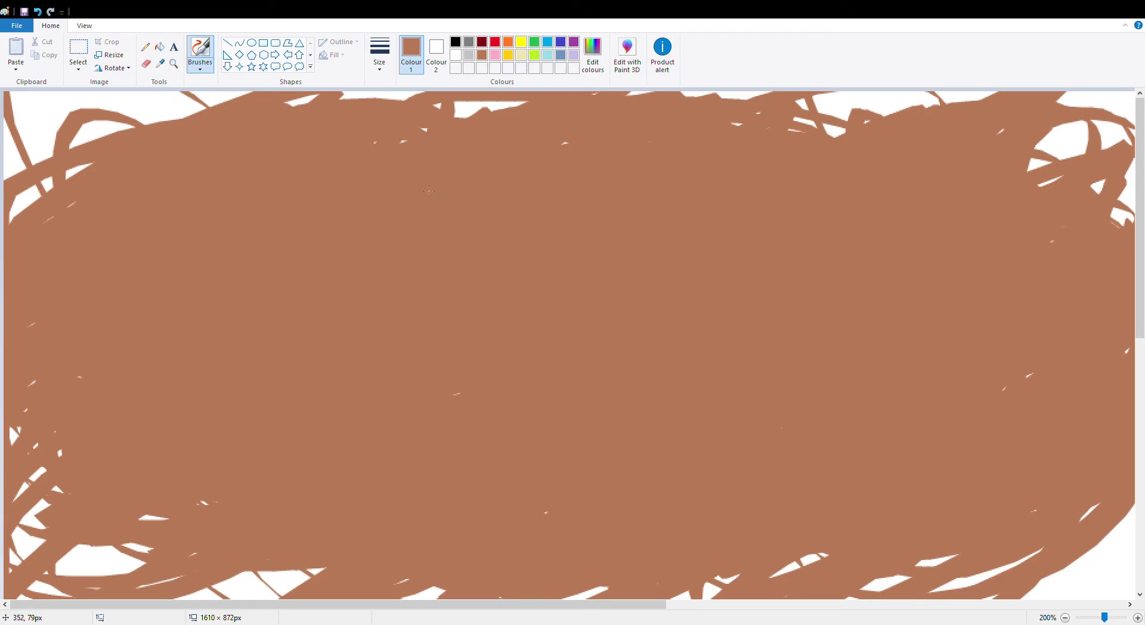
{"action": "left_click_drag", "start_coordinate": [361, 230], "coordinate": [437, 147]}
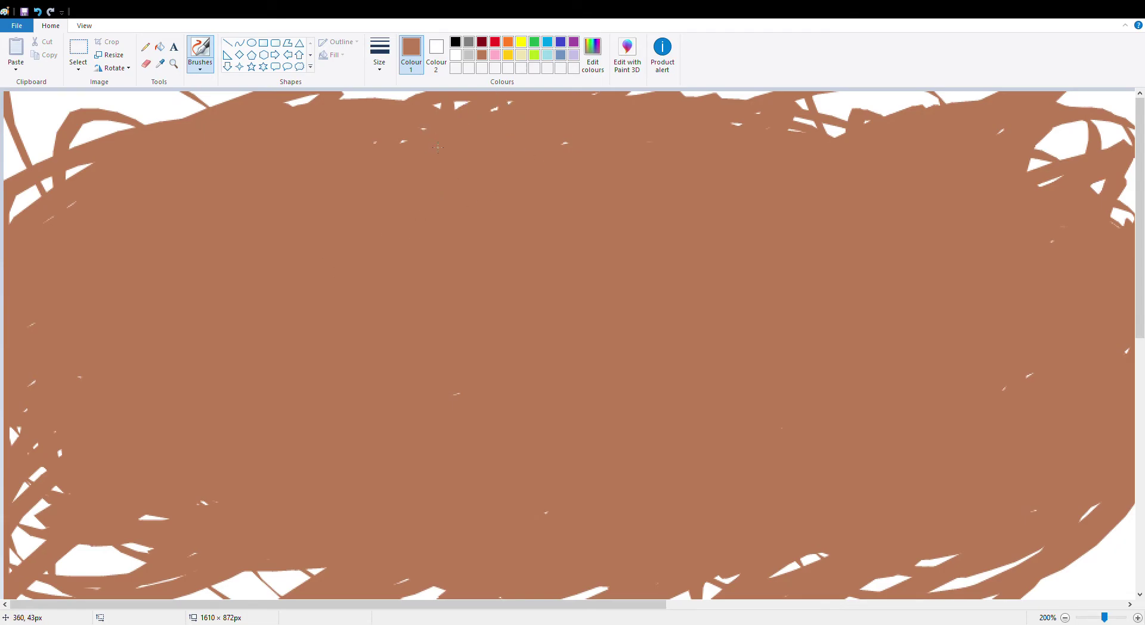
{"action": "mouse_move", "coordinate": [551, 124]}
{"action": "left_mouse_down"}
{"action": "mouse_move", "coordinate": [370, 98]}
{"action": "mouse_move", "coordinate": [421, 83]}
{"action": "left_mouse_up"}
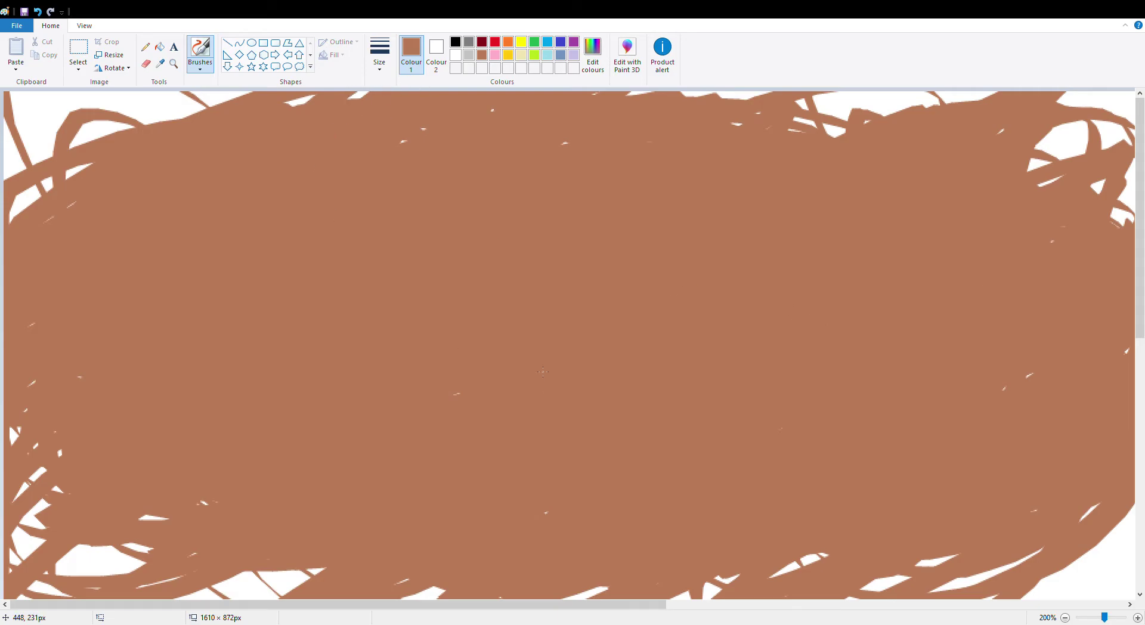
{"action": "mouse_move", "coordinate": [126, 144]}
{"action": "left_mouse_down"}
{"action": "mouse_move", "coordinate": [6, 224]}
{"action": "mouse_move", "coordinate": [80, 199]}
{"action": "mouse_move", "coordinate": [331, 72]}
{"action": "mouse_move", "coordinate": [6, 180]}
{"action": "mouse_move", "coordinate": [110, 127]}
{"action": "mouse_move", "coordinate": [114, 247]}
{"action": "mouse_move", "coordinate": [6, 590]}
{"action": "mouse_move", "coordinate": [232, 454]}
{"action": "mouse_move", "coordinate": [307, 544]}
{"action": "left_mouse_up"}
{"action": "mouse_move", "coordinate": [890, 366]}
{"action": "left_mouse_down"}
{"action": "mouse_move", "coordinate": [1111, 521]}
{"action": "mouse_move", "coordinate": [865, 581]}
{"action": "mouse_move", "coordinate": [710, 590]}
{"action": "left_mouse_up"}
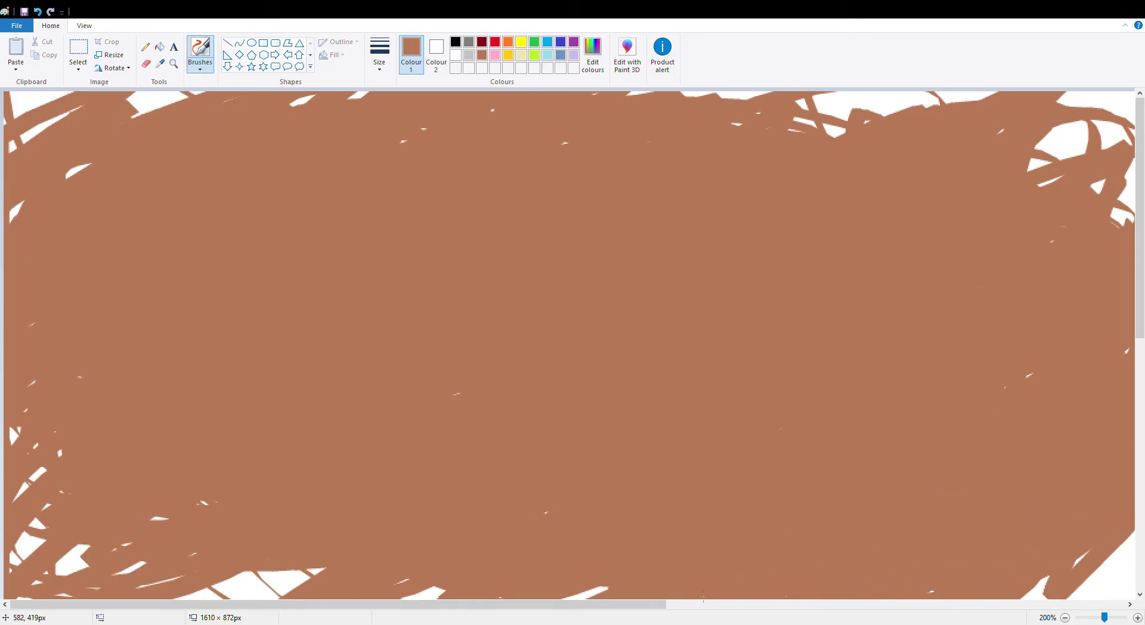
{"action": "mouse_move", "coordinate": [1130, 320]}
{"action": "left_mouse_down"}
{"action": "mouse_move", "coordinate": [835, 107]}
{"action": "mouse_move", "coordinate": [1097, 99]}
{"action": "mouse_move", "coordinate": [1049, 144]}
{"action": "mouse_move", "coordinate": [1139, 84]}
{"action": "mouse_move", "coordinate": [755, 240]}
{"action": "left_mouse_up"}
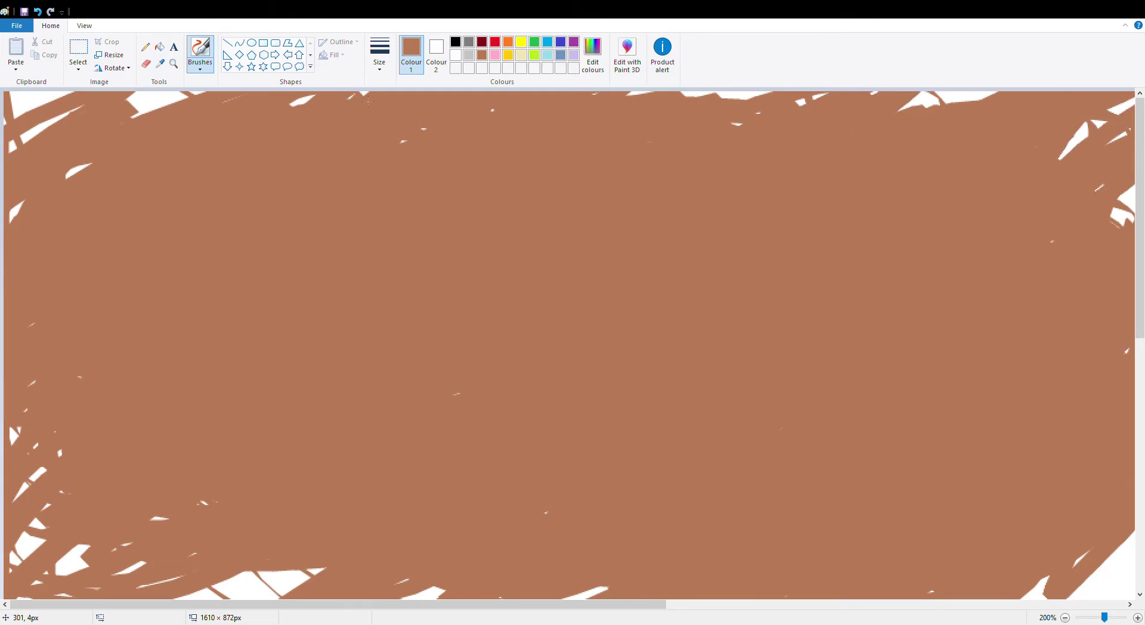
{"action": "mouse_move", "coordinate": [165, 109]}
{"action": "left_mouse_down"}
{"action": "mouse_move", "coordinate": [68, 174]}
{"action": "mouse_move", "coordinate": [13, 147]}
{"action": "mouse_move", "coordinate": [30, 543]}
{"action": "mouse_move", "coordinate": [301, 594]}
{"action": "mouse_move", "coordinate": [395, 553]}
{"action": "left_mouse_up"}
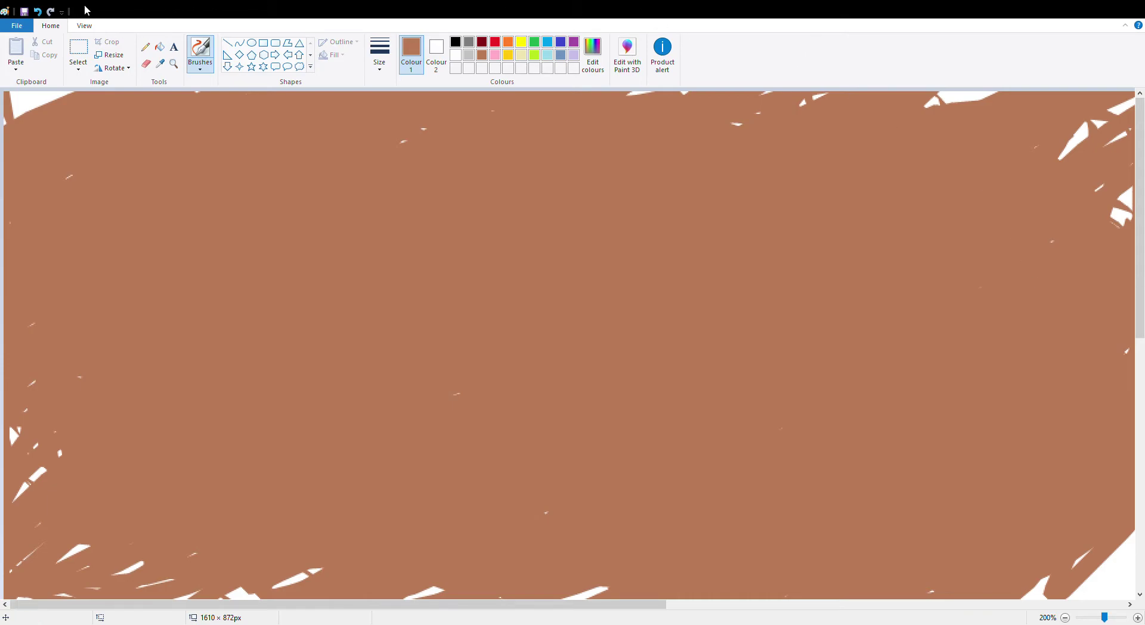
Undo all the brown brush strokes until the canvas is blank.
{"action": "left_click", "coordinate": [37, 13]}
{"action": "left_click", "coordinate": [37, 13]}
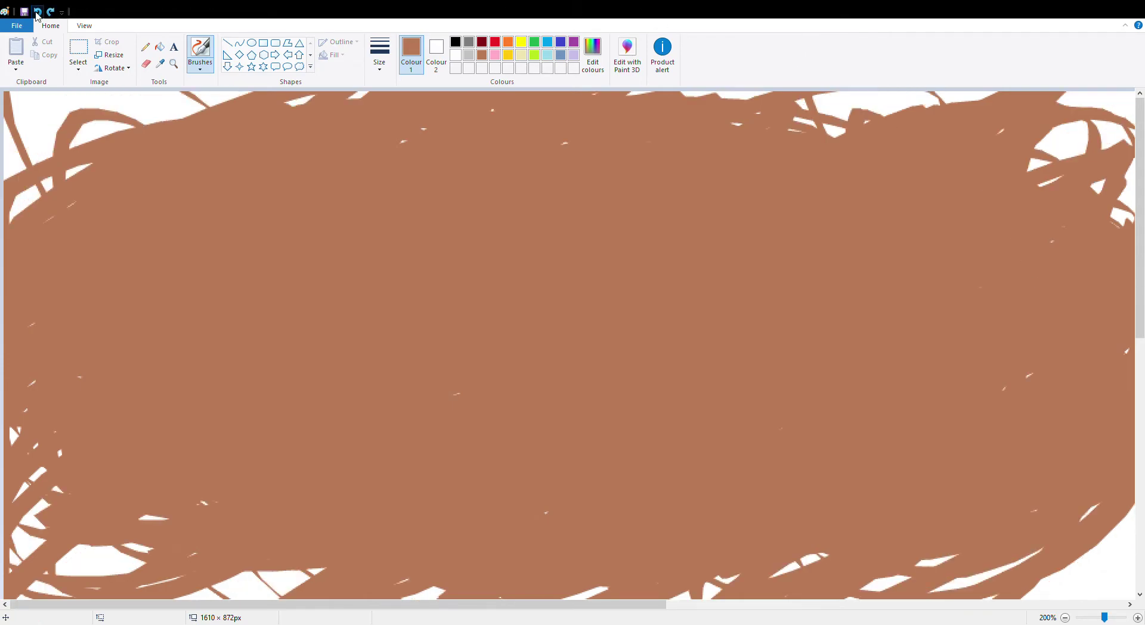
{"action": "left_click", "coordinate": [37, 13]}
{"action": "left_click", "coordinate": [36, 13]}
{"action": "left_click", "coordinate": [36, 13]}
{"action": "left_click", "coordinate": [36, 13]}
{"action": "left_click", "coordinate": [36, 13]}
{"action": "left_click", "coordinate": [36, 13]}
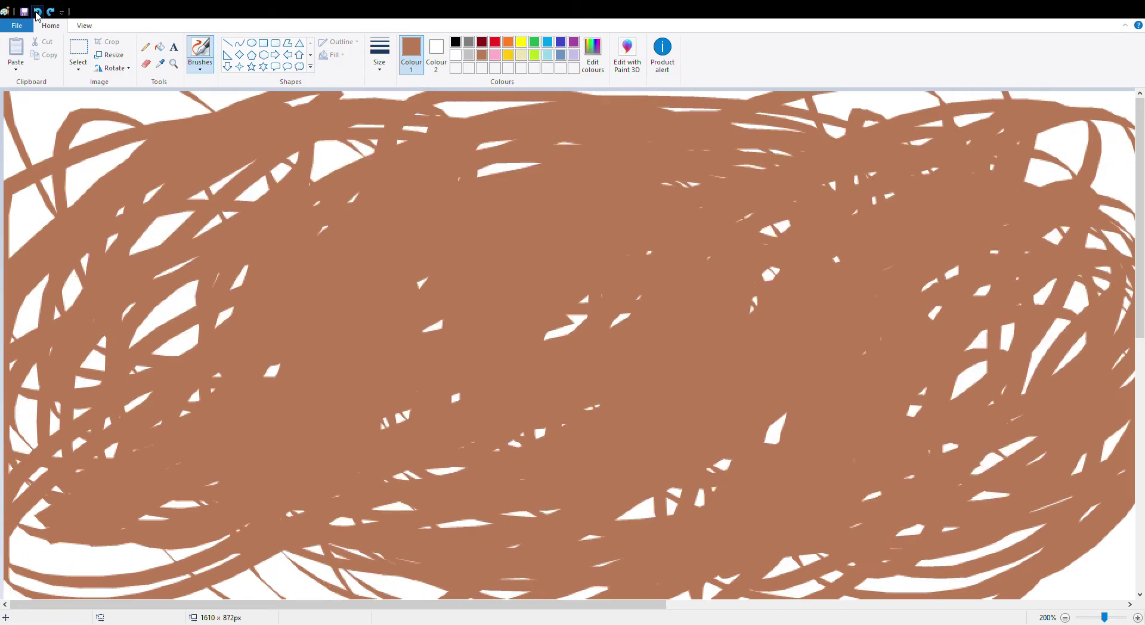
{"action": "left_click", "coordinate": [37, 13]}
{"action": "left_click", "coordinate": [36, 13]}
{"action": "left_click", "coordinate": [36, 13]}
{"action": "left_click", "coordinate": [36, 13]}
{"action": "left_click", "coordinate": [37, 13]}
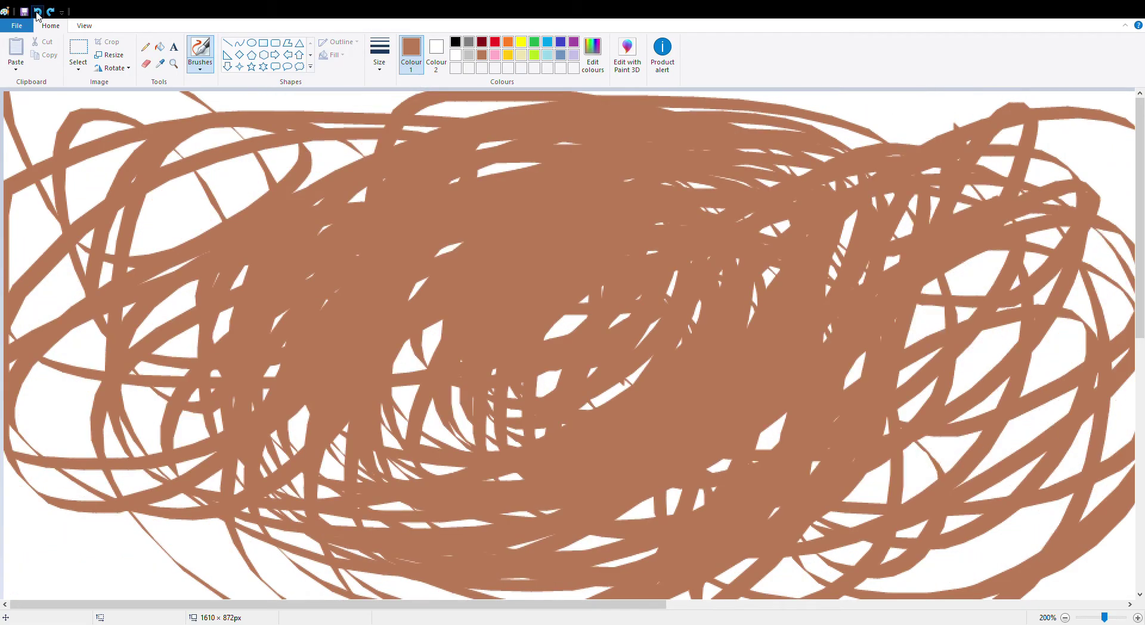
{"action": "left_click", "coordinate": [36, 13]}
{"action": "left_click", "coordinate": [36, 13]}
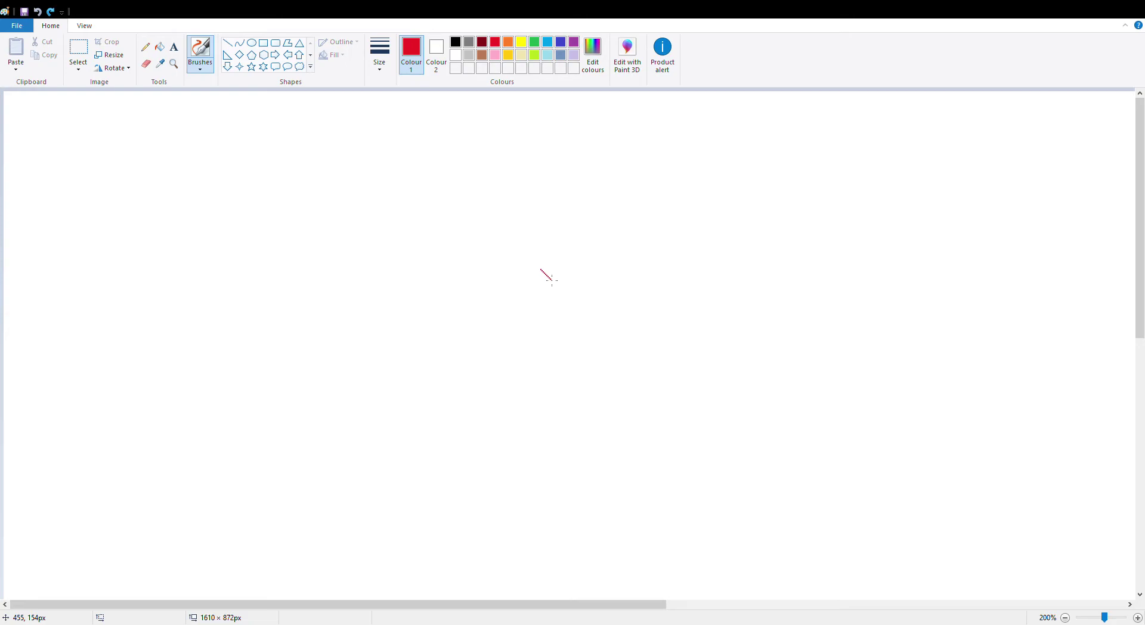
Brush a red spiral from the middle of the blank canvas, widening it into large loops across most of the visible area.
{"action": "mouse_move", "coordinate": [522, 280]}
{"action": "left_mouse_down"}
{"action": "mouse_move", "coordinate": [485, 331]}
{"action": "mouse_move", "coordinate": [530, 352]}
{"action": "mouse_move", "coordinate": [591, 345]}
{"action": "mouse_move", "coordinate": [601, 308]}
{"action": "left_mouse_up"}
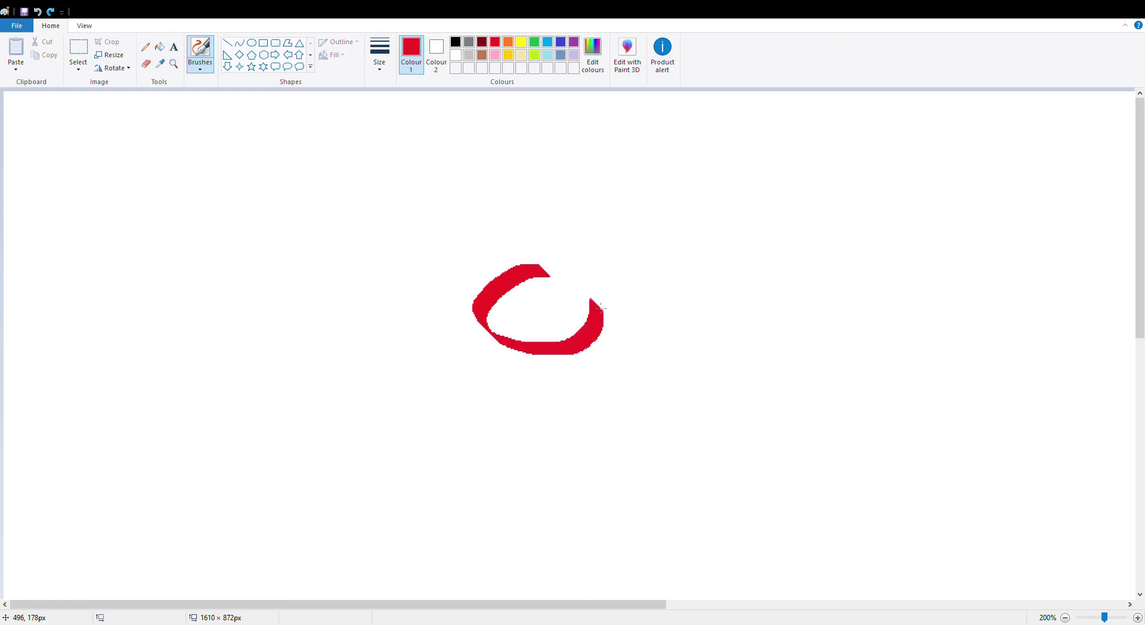
{"action": "mouse_move", "coordinate": [527, 263]}
{"action": "left_mouse_down"}
{"action": "mouse_move", "coordinate": [488, 269]}
{"action": "mouse_move", "coordinate": [465, 296]}
{"action": "mouse_move", "coordinate": [462, 336]}
{"action": "mouse_move", "coordinate": [476, 362]}
{"action": "mouse_move", "coordinate": [543, 382]}
{"action": "mouse_move", "coordinate": [604, 378]}
{"action": "mouse_move", "coordinate": [623, 331]}
{"action": "left_mouse_up"}
{"action": "mouse_move", "coordinate": [596, 284]}
{"action": "left_mouse_down"}
{"action": "mouse_move", "coordinate": [530, 244]}
{"action": "mouse_move", "coordinate": [467, 246]}
{"action": "mouse_move", "coordinate": [421, 297]}
{"action": "mouse_move", "coordinate": [422, 348]}
{"action": "mouse_move", "coordinate": [454, 383]}
{"action": "mouse_move", "coordinate": [510, 407]}
{"action": "mouse_move", "coordinate": [615, 408]}
{"action": "mouse_move", "coordinate": [655, 373]}
{"action": "mouse_move", "coordinate": [655, 326]}
{"action": "mouse_move", "coordinate": [623, 276]}
{"action": "mouse_move", "coordinate": [541, 225]}
{"action": "left_mouse_up"}
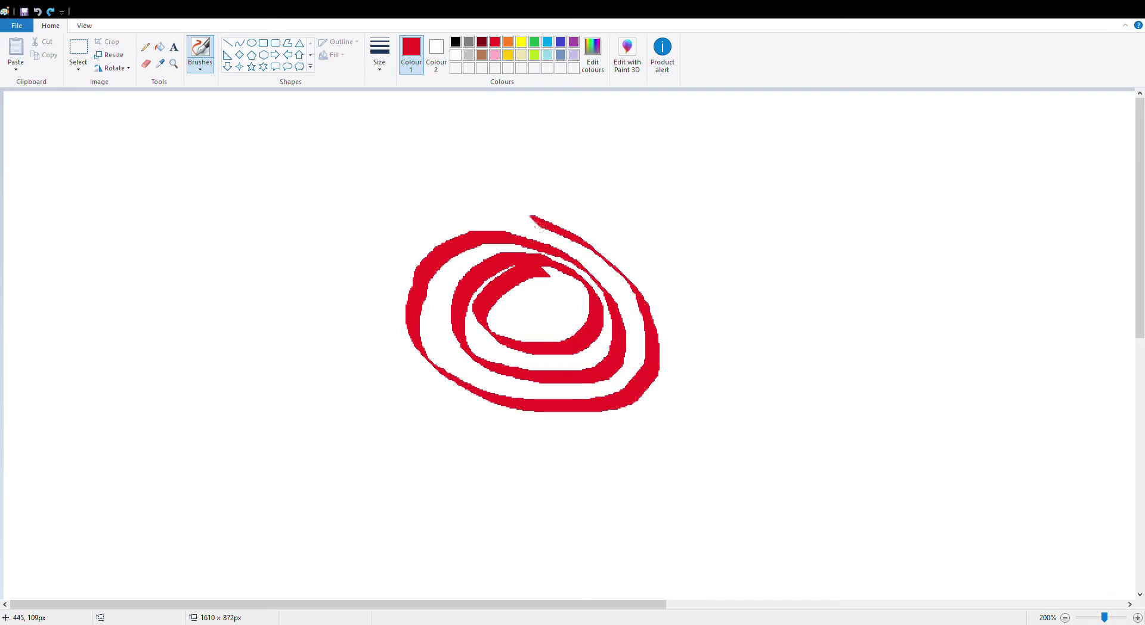
{"action": "mouse_move", "coordinate": [527, 221]}
{"action": "left_mouse_down"}
{"action": "mouse_move", "coordinate": [430, 229]}
{"action": "mouse_move", "coordinate": [403, 253]}
{"action": "mouse_move", "coordinate": [383, 289]}
{"action": "mouse_move", "coordinate": [381, 339]}
{"action": "mouse_move", "coordinate": [401, 395]}
{"action": "mouse_move", "coordinate": [529, 422]}
{"action": "mouse_move", "coordinate": [646, 415]}
{"action": "mouse_move", "coordinate": [692, 341]}
{"action": "mouse_move", "coordinate": [635, 269]}
{"action": "mouse_move", "coordinate": [506, 198]}
{"action": "mouse_move", "coordinate": [397, 217]}
{"action": "mouse_move", "coordinate": [342, 317]}
{"action": "mouse_move", "coordinate": [355, 410]}
{"action": "mouse_move", "coordinate": [452, 456]}
{"action": "mouse_move", "coordinate": [543, 463]}
{"action": "mouse_move", "coordinate": [603, 450]}
{"action": "mouse_move", "coordinate": [692, 391]}
{"action": "mouse_move", "coordinate": [691, 292]}
{"action": "mouse_move", "coordinate": [582, 216]}
{"action": "mouse_move", "coordinate": [492, 186]}
{"action": "mouse_move", "coordinate": [413, 186]}
{"action": "mouse_move", "coordinate": [349, 237]}
{"action": "mouse_move", "coordinate": [318, 298]}
{"action": "mouse_move", "coordinate": [319, 394]}
{"action": "mouse_move", "coordinate": [506, 465]}
{"action": "mouse_move", "coordinate": [557, 468]}
{"action": "mouse_move", "coordinate": [646, 438]}
{"action": "mouse_move", "coordinate": [716, 369]}
{"action": "mouse_move", "coordinate": [694, 291]}
{"action": "mouse_move", "coordinate": [548, 195]}
{"action": "left_mouse_up"}
{"action": "mouse_move", "coordinate": [416, 199]}
{"action": "left_mouse_down"}
{"action": "mouse_move", "coordinate": [294, 298]}
{"action": "mouse_move", "coordinate": [283, 409]}
{"action": "mouse_move", "coordinate": [396, 506]}
{"action": "mouse_move", "coordinate": [506, 520]}
{"action": "mouse_move", "coordinate": [642, 508]}
{"action": "mouse_move", "coordinate": [726, 434]}
{"action": "mouse_move", "coordinate": [738, 316]}
{"action": "mouse_move", "coordinate": [629, 234]}
{"action": "mouse_move", "coordinate": [522, 192]}
{"action": "mouse_move", "coordinate": [363, 165]}
{"action": "mouse_move", "coordinate": [286, 246]}
{"action": "mouse_move", "coordinate": [256, 353]}
{"action": "mouse_move", "coordinate": [289, 403]}
{"action": "mouse_move", "coordinate": [374, 448]}
{"action": "mouse_move", "coordinate": [496, 490]}
{"action": "mouse_move", "coordinate": [659, 498]}
{"action": "mouse_move", "coordinate": [774, 483]}
{"action": "mouse_move", "coordinate": [847, 413]}
{"action": "mouse_move", "coordinate": [874, 307]}
{"action": "mouse_move", "coordinate": [770, 199]}
{"action": "mouse_move", "coordinate": [630, 143]}
{"action": "mouse_move", "coordinate": [343, 131]}
{"action": "mouse_move", "coordinate": [223, 162]}
{"action": "mouse_move", "coordinate": [157, 226]}
{"action": "mouse_move", "coordinate": [123, 371]}
{"action": "mouse_move", "coordinate": [181, 437]}
{"action": "mouse_move", "coordinate": [311, 491]}
{"action": "mouse_move", "coordinate": [741, 526]}
{"action": "mouse_move", "coordinate": [830, 478]}
{"action": "mouse_move", "coordinate": [860, 406]}
{"action": "mouse_move", "coordinate": [839, 250]}
{"action": "mouse_move", "coordinate": [688, 141]}
{"action": "mouse_move", "coordinate": [493, 109]}
{"action": "mouse_move", "coordinate": [313, 115]}
{"action": "mouse_move", "coordinate": [129, 253]}
{"action": "mouse_move", "coordinate": [131, 431]}
{"action": "mouse_move", "coordinate": [313, 534]}
{"action": "mouse_move", "coordinate": [793, 549]}
{"action": "mouse_move", "coordinate": [915, 504]}
{"action": "mouse_move", "coordinate": [909, 339]}
{"action": "mouse_move", "coordinate": [858, 205]}
{"action": "mouse_move", "coordinate": [790, 91]}
{"action": "left_mouse_up"}
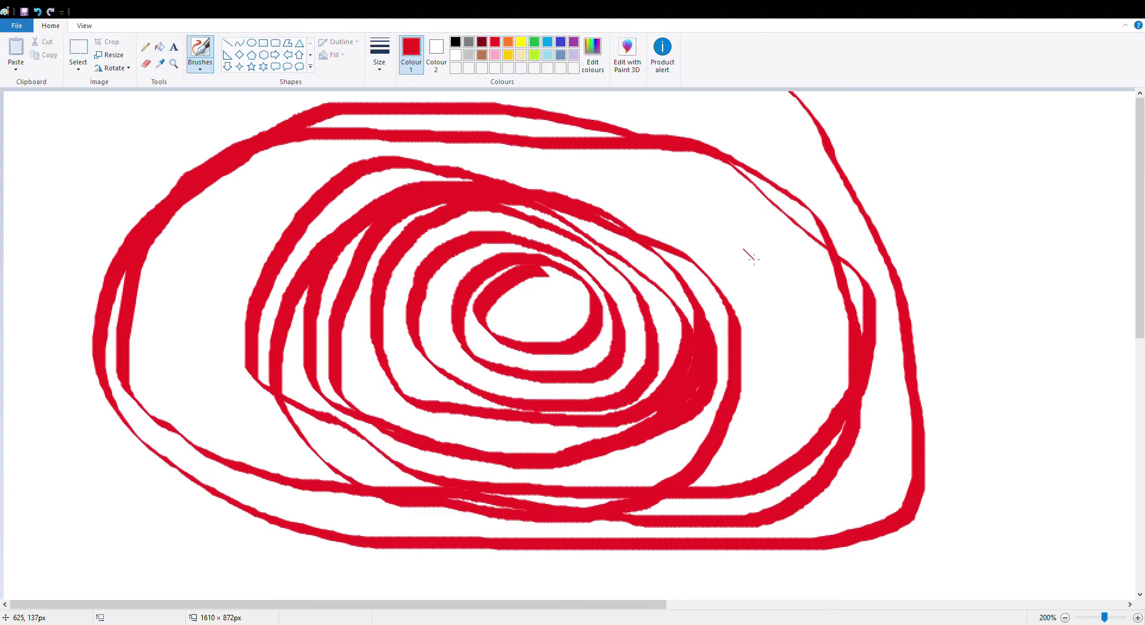
Scribble more large overlapping red loops around the spiral, extending them towards the edges of the visible canvas.
{"action": "mouse_move", "coordinate": [775, 153]}
{"action": "left_mouse_down"}
{"action": "mouse_move", "coordinate": [699, 128]}
{"action": "mouse_move", "coordinate": [353, 120]}
{"action": "mouse_move", "coordinate": [209, 140]}
{"action": "mouse_move", "coordinate": [70, 236]}
{"action": "mouse_move", "coordinate": [107, 415]}
{"action": "mouse_move", "coordinate": [243, 487]}
{"action": "mouse_move", "coordinate": [546, 550]}
{"action": "mouse_move", "coordinate": [738, 501]}
{"action": "mouse_move", "coordinate": [864, 330]}
{"action": "mouse_move", "coordinate": [814, 214]}
{"action": "mouse_move", "coordinate": [606, 155]}
{"action": "mouse_move", "coordinate": [528, 117]}
{"action": "left_mouse_up"}
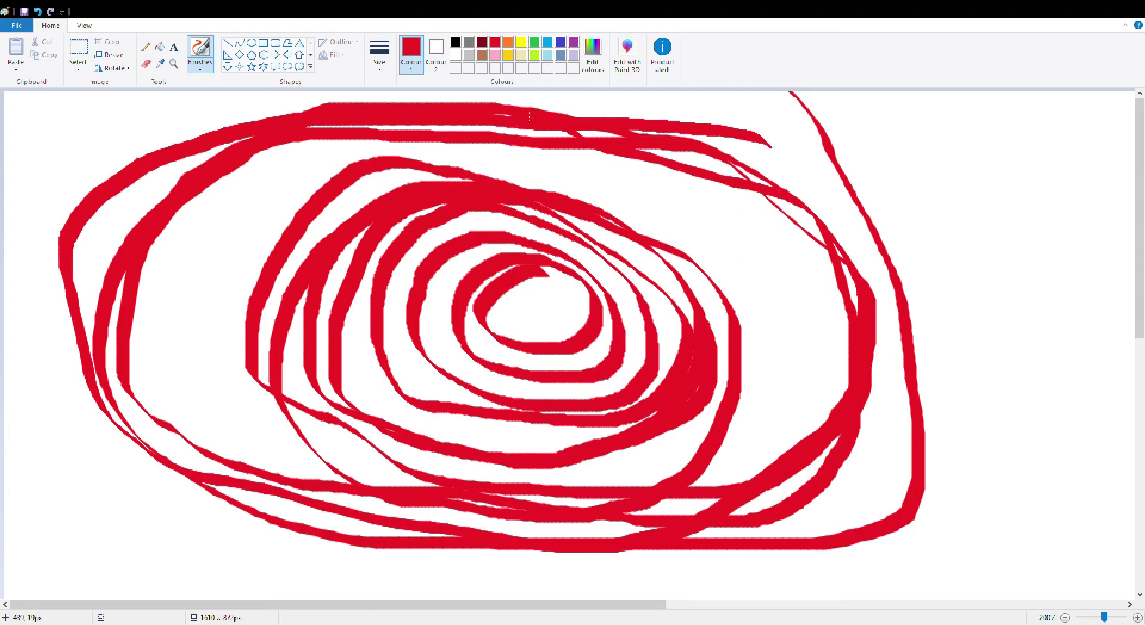
{"action": "mouse_move", "coordinate": [437, 117]}
{"action": "left_mouse_down"}
{"action": "mouse_move", "coordinate": [285, 133]}
{"action": "mouse_move", "coordinate": [147, 249]}
{"action": "mouse_move", "coordinate": [127, 411]}
{"action": "mouse_move", "coordinate": [481, 514]}
{"action": "mouse_move", "coordinate": [732, 531]}
{"action": "mouse_move", "coordinate": [869, 380]}
{"action": "mouse_move", "coordinate": [812, 200]}
{"action": "mouse_move", "coordinate": [583, 155]}
{"action": "mouse_move", "coordinate": [299, 180]}
{"action": "mouse_move", "coordinate": [116, 290]}
{"action": "mouse_move", "coordinate": [139, 494]}
{"action": "mouse_move", "coordinate": [389, 573]}
{"action": "mouse_move", "coordinate": [762, 588]}
{"action": "mouse_move", "coordinate": [992, 455]}
{"action": "mouse_move", "coordinate": [883, 263]}
{"action": "mouse_move", "coordinate": [478, 193]}
{"action": "mouse_move", "coordinate": [226, 202]}
{"action": "mouse_move", "coordinate": [90, 314]}
{"action": "mouse_move", "coordinate": [113, 509]}
{"action": "mouse_move", "coordinate": [372, 586]}
{"action": "mouse_move", "coordinate": [689, 611]}
{"action": "mouse_move", "coordinate": [892, 439]}
{"action": "mouse_move", "coordinate": [812, 301]}
{"action": "mouse_move", "coordinate": [571, 171]}
{"action": "mouse_move", "coordinate": [400, 149]}
{"action": "mouse_move", "coordinate": [225, 163]}
{"action": "mouse_move", "coordinate": [83, 240]}
{"action": "mouse_move", "coordinate": [69, 432]}
{"action": "mouse_move", "coordinate": [600, 609]}
{"action": "mouse_move", "coordinate": [709, 377]}
{"action": "mouse_move", "coordinate": [634, 180]}
{"action": "mouse_move", "coordinate": [172, 246]}
{"action": "mouse_move", "coordinate": [111, 456]}
{"action": "mouse_move", "coordinate": [348, 583]}
{"action": "mouse_move", "coordinate": [724, 561]}
{"action": "mouse_move", "coordinate": [839, 380]}
{"action": "mouse_move", "coordinate": [731, 232]}
{"action": "mouse_move", "coordinate": [439, 188]}
{"action": "mouse_move", "coordinate": [228, 239]}
{"action": "mouse_move", "coordinate": [119, 359]}
{"action": "mouse_move", "coordinate": [282, 534]}
{"action": "mouse_move", "coordinate": [632, 549]}
{"action": "mouse_move", "coordinate": [818, 356]}
{"action": "mouse_move", "coordinate": [666, 228]}
{"action": "mouse_move", "coordinate": [507, 135]}
{"action": "mouse_move", "coordinate": [135, 381]}
{"action": "mouse_move", "coordinate": [209, 470]}
{"action": "left_mouse_up"}
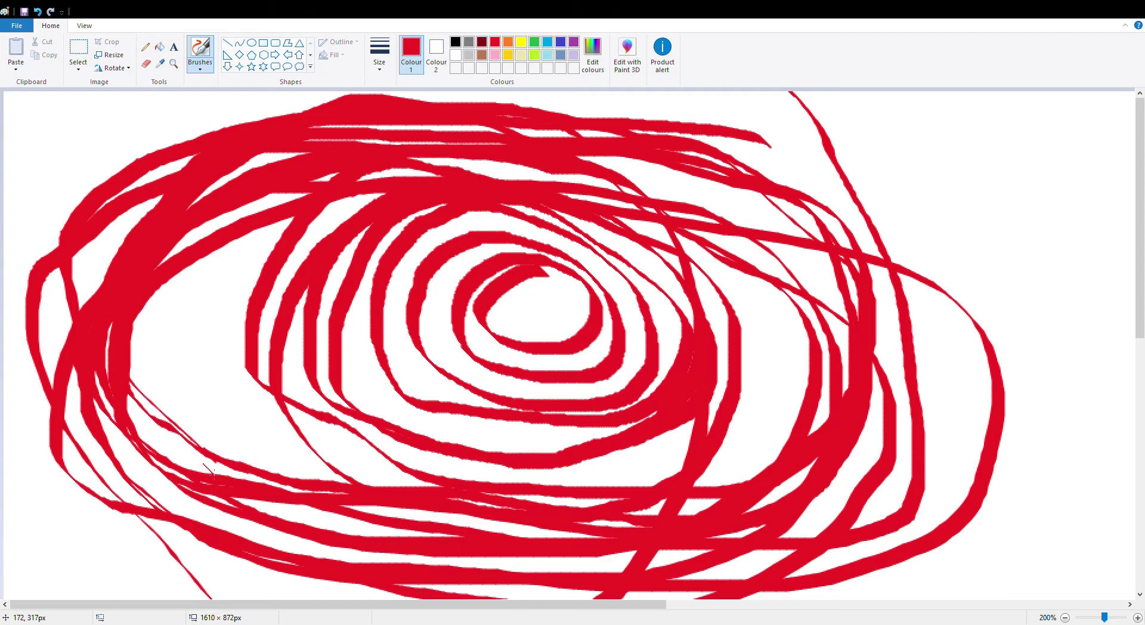
{"action": "mouse_move", "coordinate": [688, 253]}
{"action": "left_mouse_down"}
{"action": "mouse_move", "coordinate": [250, 471]}
{"action": "mouse_move", "coordinate": [572, 132]}
{"action": "mouse_move", "coordinate": [334, 477]}
{"action": "mouse_move", "coordinate": [636, 180]}
{"action": "mouse_move", "coordinate": [203, 411]}
{"action": "mouse_move", "coordinate": [885, 307]}
{"action": "mouse_move", "coordinate": [221, 369]}
{"action": "mouse_move", "coordinate": [799, 223]}
{"action": "mouse_move", "coordinate": [257, 370]}
{"action": "mouse_move", "coordinate": [751, 251]}
{"action": "mouse_move", "coordinate": [155, 430]}
{"action": "mouse_move", "coordinate": [729, 284]}
{"action": "mouse_move", "coordinate": [358, 304]}
{"action": "mouse_move", "coordinate": [740, 316]}
{"action": "mouse_move", "coordinate": [364, 412]}
{"action": "mouse_move", "coordinate": [500, 237]}
{"action": "mouse_move", "coordinate": [656, 465]}
{"action": "mouse_move", "coordinate": [286, 280]}
{"action": "mouse_move", "coordinate": [733, 304]}
{"action": "mouse_move", "coordinate": [397, 599]}
{"action": "mouse_move", "coordinate": [716, 322]}
{"action": "mouse_move", "coordinate": [525, 531]}
{"action": "mouse_move", "coordinate": [697, 108]}
{"action": "mouse_move", "coordinate": [584, 203]}
{"action": "mouse_move", "coordinate": [703, 257]}
{"action": "mouse_move", "coordinate": [477, 214]}
{"action": "mouse_move", "coordinate": [518, 172]}
{"action": "mouse_move", "coordinate": [479, 225]}
{"action": "mouse_move", "coordinate": [596, 471]}
{"action": "mouse_move", "coordinate": [489, 560]}
{"action": "mouse_move", "coordinate": [638, 316]}
{"action": "mouse_move", "coordinate": [318, 150]}
{"action": "mouse_move", "coordinate": [12, 268]}
{"action": "mouse_move", "coordinate": [280, 486]}
{"action": "mouse_move", "coordinate": [728, 137]}
{"action": "mouse_move", "coordinate": [756, 446]}
{"action": "mouse_move", "coordinate": [357, 370]}
{"action": "mouse_move", "coordinate": [745, 310]}
{"action": "mouse_move", "coordinate": [698, 563]}
{"action": "mouse_move", "coordinate": [925, 212]}
{"action": "mouse_move", "coordinate": [352, 411]}
{"action": "mouse_move", "coordinate": [826, 352]}
{"action": "mouse_move", "coordinate": [358, 590]}
{"action": "mouse_move", "coordinate": [417, 334]}
{"action": "left_mouse_up"}
{"action": "left_click_drag", "start_coordinate": [471, 620], "coordinate": [731, 522]}
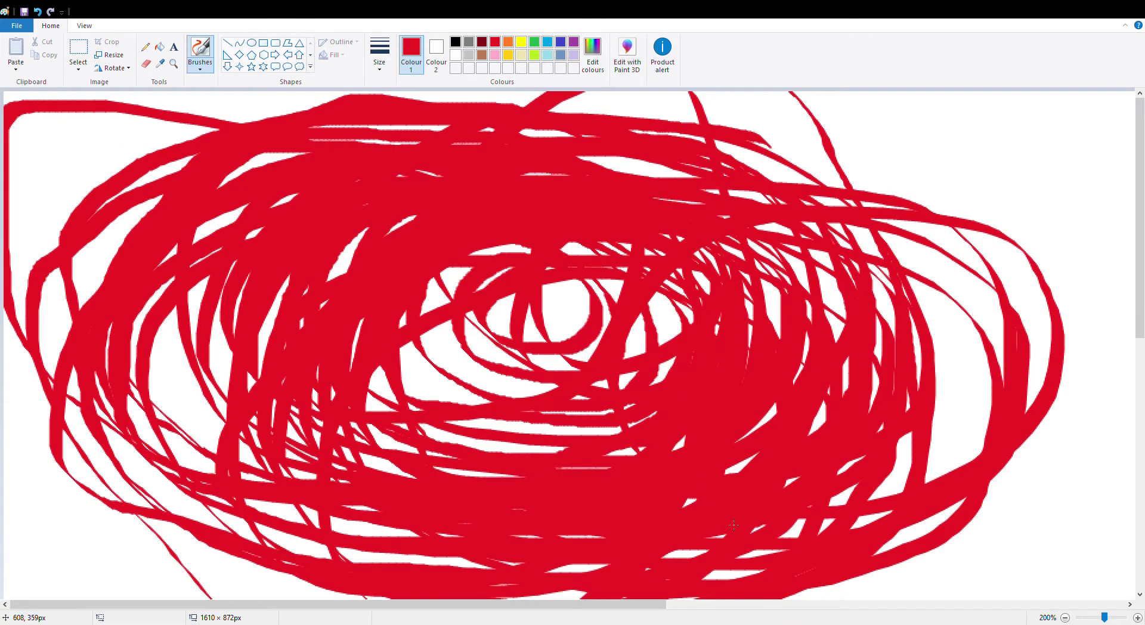
Thicken the ring of red loops and fill its open centre with dense brush scribbles.
{"action": "mouse_move", "coordinate": [822, 510]}
{"action": "left_mouse_down"}
{"action": "mouse_move", "coordinate": [656, 201]}
{"action": "mouse_move", "coordinate": [275, 417]}
{"action": "mouse_move", "coordinate": [760, 436]}
{"action": "left_mouse_up"}
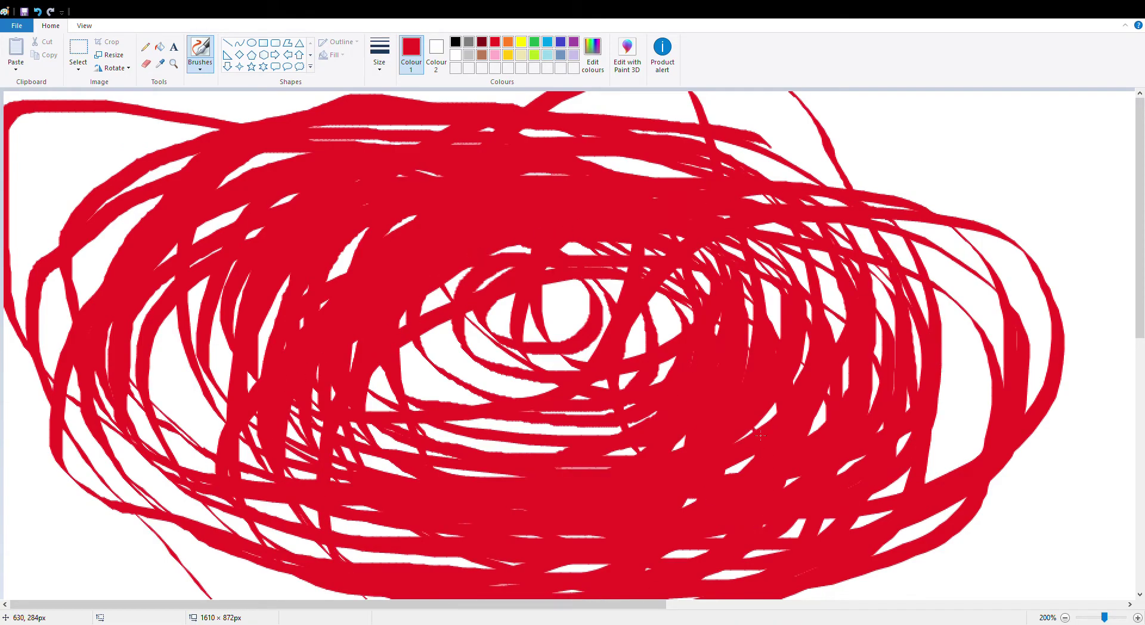
{"action": "mouse_move", "coordinate": [778, 417]}
{"action": "left_mouse_down"}
{"action": "mouse_move", "coordinate": [710, 125]}
{"action": "mouse_move", "coordinate": [221, 358]}
{"action": "mouse_move", "coordinate": [739, 463]}
{"action": "mouse_move", "coordinate": [236, 206]}
{"action": "mouse_move", "coordinate": [257, 465]}
{"action": "mouse_move", "coordinate": [769, 200]}
{"action": "mouse_move", "coordinate": [35, 388]}
{"action": "mouse_move", "coordinate": [778, 270]}
{"action": "mouse_move", "coordinate": [238, 239]}
{"action": "mouse_move", "coordinate": [471, 557]}
{"action": "mouse_move", "coordinate": [358, 233]}
{"action": "mouse_move", "coordinate": [590, 581]}
{"action": "mouse_move", "coordinate": [763, 268]}
{"action": "mouse_move", "coordinate": [132, 536]}
{"action": "mouse_move", "coordinate": [685, 310]}
{"action": "mouse_move", "coordinate": [681, 574]}
{"action": "left_mouse_up"}
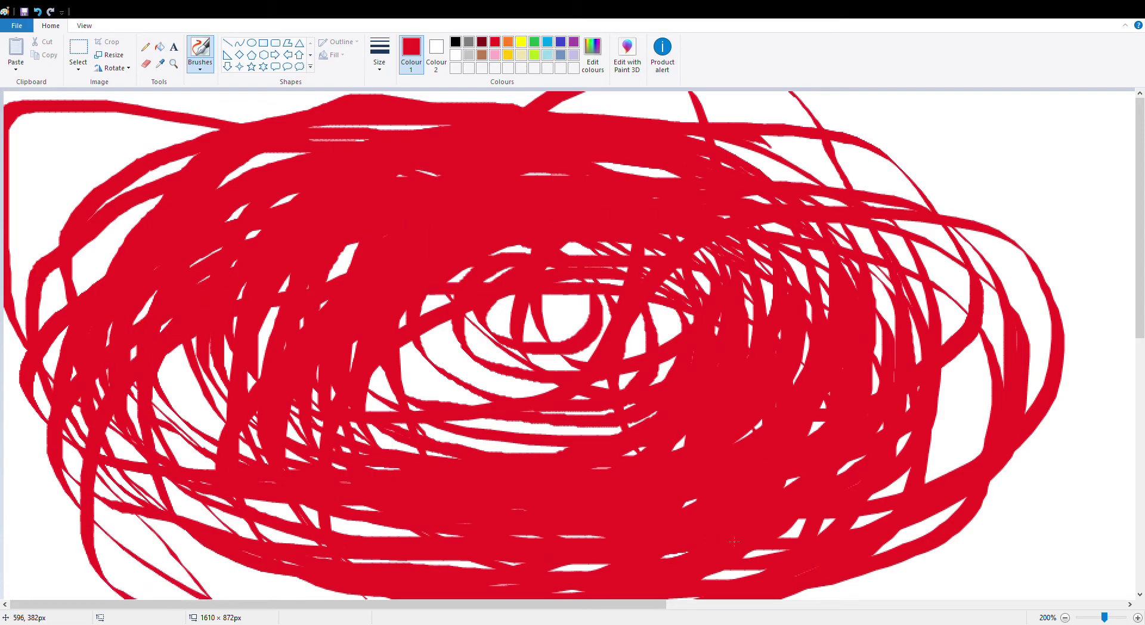
{"action": "mouse_move", "coordinate": [516, 144]}
{"action": "left_mouse_down"}
{"action": "mouse_move", "coordinate": [768, 330]}
{"action": "mouse_move", "coordinate": [414, 186]}
{"action": "mouse_move", "coordinate": [611, 558]}
{"action": "mouse_move", "coordinate": [849, 340]}
{"action": "mouse_move", "coordinate": [393, 189]}
{"action": "mouse_move", "coordinate": [401, 499]}
{"action": "mouse_move", "coordinate": [794, 342]}
{"action": "mouse_move", "coordinate": [436, 340]}
{"action": "mouse_move", "coordinate": [456, 406]}
{"action": "mouse_move", "coordinate": [573, 263]}
{"action": "mouse_move", "coordinate": [631, 344]}
{"action": "mouse_move", "coordinate": [642, 417]}
{"action": "mouse_move", "coordinate": [559, 445]}
{"action": "mouse_move", "coordinate": [525, 294]}
{"action": "mouse_move", "coordinate": [595, 285]}
{"action": "mouse_move", "coordinate": [639, 415]}
{"action": "mouse_move", "coordinate": [467, 409]}
{"action": "mouse_move", "coordinate": [563, 302]}
{"action": "mouse_move", "coordinate": [712, 323]}
{"action": "mouse_move", "coordinate": [486, 526]}
{"action": "mouse_move", "coordinate": [514, 409]}
{"action": "mouse_move", "coordinate": [626, 272]}
{"action": "mouse_move", "coordinate": [713, 359]}
{"action": "mouse_move", "coordinate": [573, 459]}
{"action": "mouse_move", "coordinate": [394, 445]}
{"action": "mouse_move", "coordinate": [433, 387]}
{"action": "mouse_move", "coordinate": [565, 278]}
{"action": "mouse_move", "coordinate": [668, 296]}
{"action": "mouse_move", "coordinate": [696, 415]}
{"action": "mouse_move", "coordinate": [563, 495]}
{"action": "mouse_move", "coordinate": [505, 379]}
{"action": "left_mouse_up"}
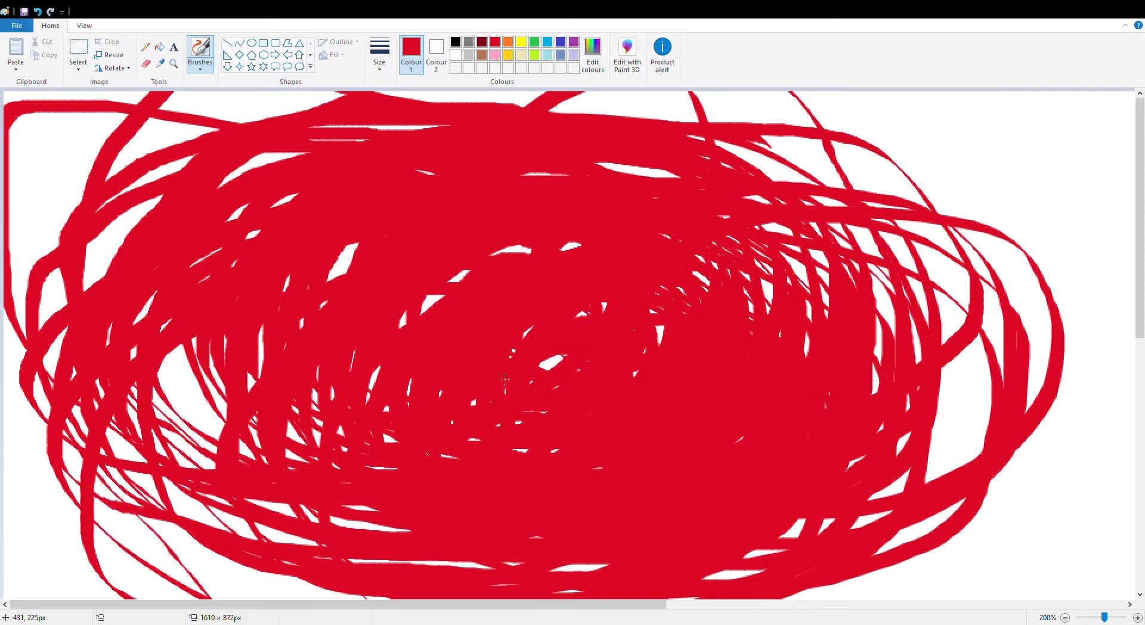
{"action": "mouse_move", "coordinate": [631, 344]}
{"action": "left_mouse_down"}
{"action": "mouse_move", "coordinate": [436, 305]}
{"action": "mouse_move", "coordinate": [461, 372]}
{"action": "left_mouse_up"}
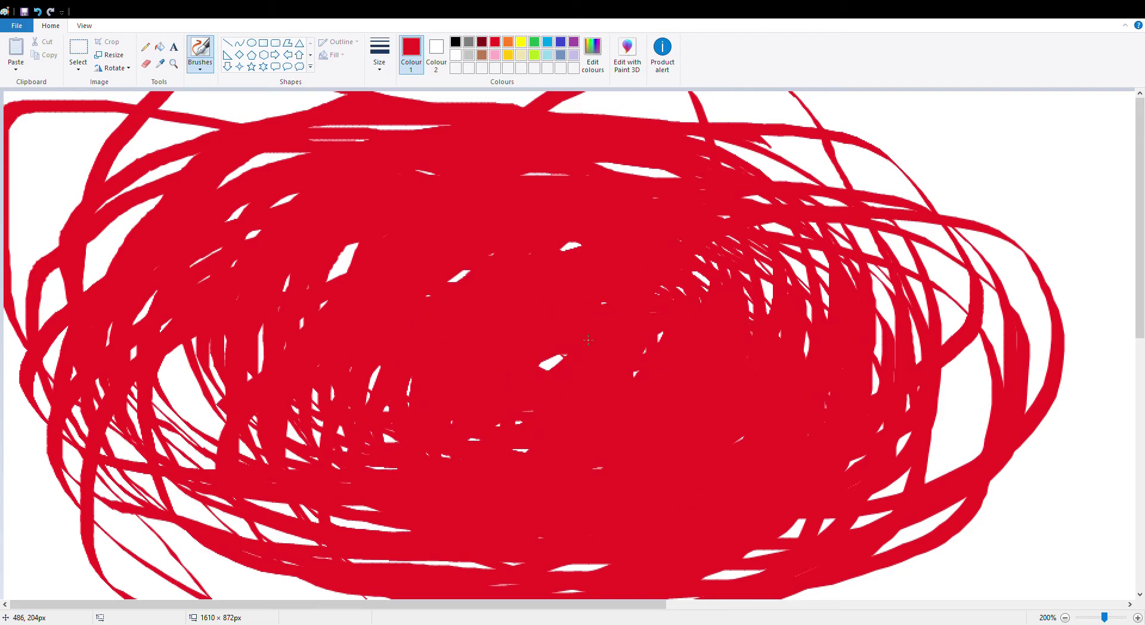
{"action": "left_click_drag", "start_coordinate": [635, 353], "coordinate": [601, 386]}
Scribble dense red loops over the white area to the right of the filled centre, out to the canvas edge in view.
{"action": "mouse_move", "coordinate": [961, 416]}
{"action": "left_mouse_down"}
{"action": "mouse_move", "coordinate": [930, 531]}
{"action": "mouse_move", "coordinate": [1067, 268]}
{"action": "mouse_move", "coordinate": [1044, 150]}
{"action": "mouse_move", "coordinate": [741, 441]}
{"action": "mouse_move", "coordinate": [912, 558]}
{"action": "mouse_move", "coordinate": [883, 494]}
{"action": "mouse_move", "coordinate": [895, 584]}
{"action": "mouse_move", "coordinate": [1037, 232]}
{"action": "mouse_move", "coordinate": [908, 552]}
{"action": "left_mouse_up"}
{"action": "mouse_move", "coordinate": [906, 427]}
{"action": "left_mouse_down"}
{"action": "mouse_move", "coordinate": [917, 293]}
{"action": "mouse_move", "coordinate": [901, 379]}
{"action": "mouse_move", "coordinate": [1058, 239]}
{"action": "mouse_move", "coordinate": [942, 465]}
{"action": "mouse_move", "coordinate": [944, 283]}
{"action": "mouse_move", "coordinate": [1078, 437]}
{"action": "mouse_move", "coordinate": [884, 462]}
{"action": "mouse_move", "coordinate": [997, 229]}
{"action": "mouse_move", "coordinate": [1141, 314]}
{"action": "mouse_move", "coordinate": [947, 460]}
{"action": "mouse_move", "coordinate": [932, 210]}
{"action": "mouse_move", "coordinate": [1087, 221]}
{"action": "mouse_move", "coordinate": [981, 445]}
{"action": "mouse_move", "coordinate": [866, 260]}
{"action": "mouse_move", "coordinate": [844, 364]}
{"action": "mouse_move", "coordinate": [904, 392]}
{"action": "mouse_move", "coordinate": [964, 235]}
{"action": "mouse_move", "coordinate": [941, 351]}
{"action": "mouse_move", "coordinate": [903, 246]}
{"action": "left_mouse_up"}
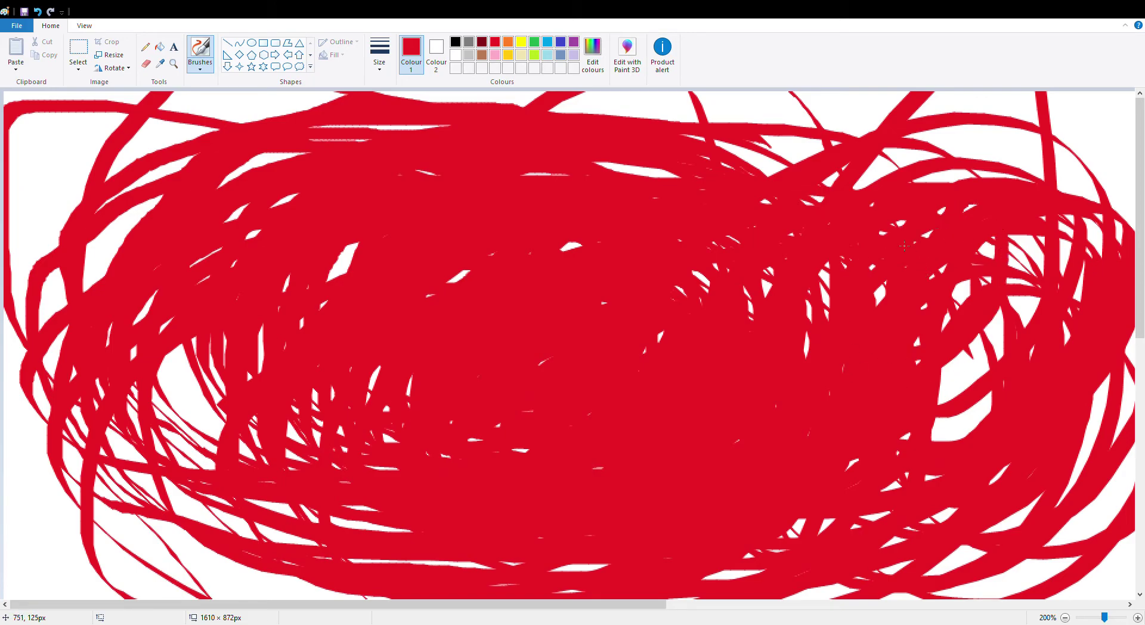
{"action": "mouse_move", "coordinate": [1015, 225]}
{"action": "left_mouse_down"}
{"action": "mouse_move", "coordinate": [954, 392]}
{"action": "mouse_move", "coordinate": [1015, 280]}
{"action": "mouse_move", "coordinate": [992, 203]}
{"action": "mouse_move", "coordinate": [1067, 191]}
{"action": "mouse_move", "coordinate": [954, 179]}
{"action": "mouse_move", "coordinate": [784, 377]}
{"action": "left_mouse_up"}
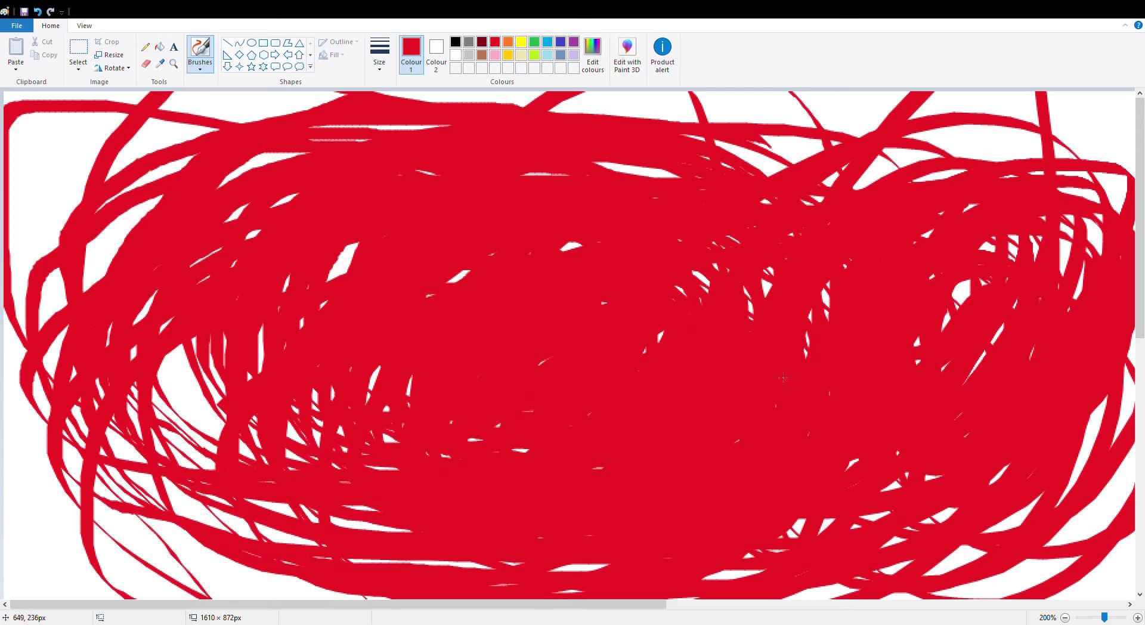
{"action": "mouse_move", "coordinate": [856, 446]}
{"action": "left_mouse_down"}
{"action": "mouse_move", "coordinate": [984, 245]}
{"action": "mouse_move", "coordinate": [803, 461]}
{"action": "left_mouse_up"}
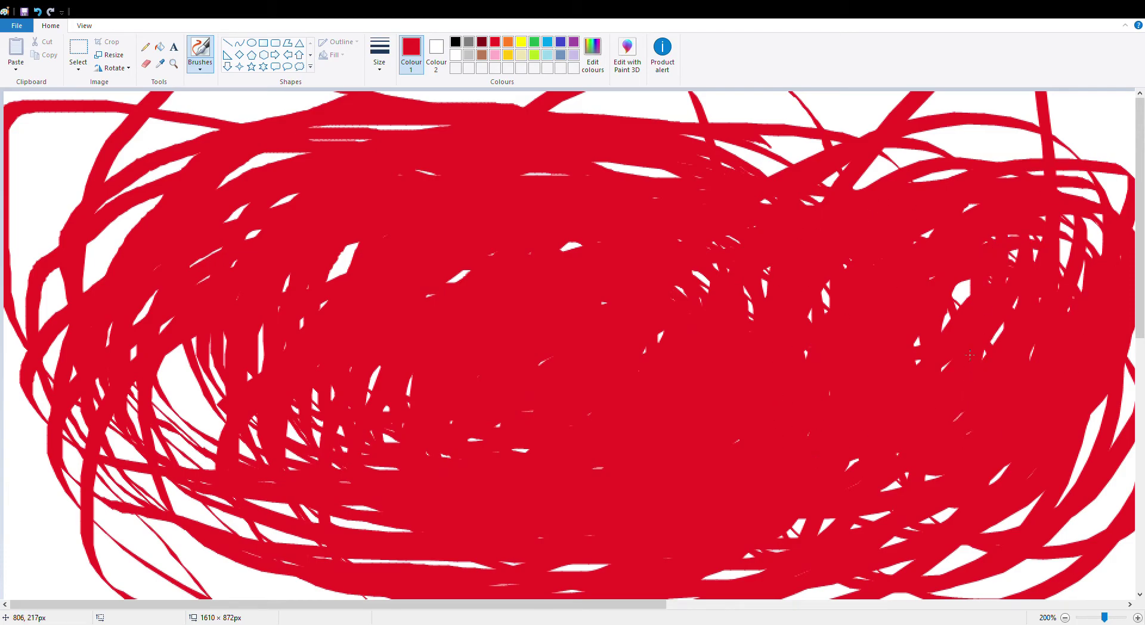
{"action": "left_click_drag", "start_coordinate": [1085, 258], "coordinate": [904, 352]}
{"action": "mouse_move", "coordinate": [1014, 287]}
{"action": "left_mouse_down"}
{"action": "mouse_move", "coordinate": [1080, 282]}
{"action": "mouse_move", "coordinate": [765, 289]}
{"action": "mouse_move", "coordinate": [866, 173]}
{"action": "mouse_move", "coordinate": [885, 178]}
{"action": "mouse_move", "coordinate": [927, 233]}
{"action": "mouse_move", "coordinate": [933, 177]}
{"action": "mouse_move", "coordinate": [962, 301]}
{"action": "mouse_move", "coordinate": [924, 501]}
{"action": "mouse_move", "coordinate": [1121, 412]}
{"action": "mouse_move", "coordinate": [930, 477]}
{"action": "mouse_move", "coordinate": [704, 275]}
{"action": "mouse_move", "coordinate": [1079, 88]}
{"action": "mouse_move", "coordinate": [817, 151]}
{"action": "left_mouse_up"}
Fill the white gaps between the red loops on the left half and along the lower edge with brush scribbles.
{"action": "mouse_move", "coordinate": [112, 167]}
{"action": "left_mouse_down"}
{"action": "mouse_move", "coordinate": [101, 428]}
{"action": "mouse_move", "coordinate": [148, 190]}
{"action": "mouse_move", "coordinate": [202, 481]}
{"action": "mouse_move", "coordinate": [237, 370]}
{"action": "mouse_move", "coordinate": [15, 375]}
{"action": "mouse_move", "coordinate": [253, 389]}
{"action": "mouse_move", "coordinate": [5, 225]}
{"action": "mouse_move", "coordinate": [252, 323]}
{"action": "mouse_move", "coordinate": [175, 449]}
{"action": "mouse_move", "coordinate": [23, 457]}
{"action": "mouse_move", "coordinate": [5, 421]}
{"action": "mouse_move", "coordinate": [294, 343]}
{"action": "mouse_move", "coordinate": [121, 507]}
{"action": "mouse_move", "coordinate": [79, 236]}
{"action": "mouse_move", "coordinate": [214, 379]}
{"action": "mouse_move", "coordinate": [10, 437]}
{"action": "mouse_move", "coordinate": [99, 242]}
{"action": "mouse_move", "coordinate": [187, 515]}
{"action": "mouse_move", "coordinate": [5, 434]}
{"action": "mouse_move", "coordinate": [122, 343]}
{"action": "mouse_move", "coordinate": [210, 448]}
{"action": "mouse_move", "coordinate": [93, 488]}
{"action": "mouse_move", "coordinate": [136, 371]}
{"action": "mouse_move", "coordinate": [101, 529]}
{"action": "mouse_move", "coordinate": [45, 320]}
{"action": "mouse_move", "coordinate": [121, 356]}
{"action": "mouse_move", "coordinate": [117, 497]}
{"action": "mouse_move", "coordinate": [67, 342]}
{"action": "mouse_move", "coordinate": [163, 327]}
{"action": "mouse_move", "coordinate": [13, 376]}
{"action": "mouse_move", "coordinate": [88, 229]}
{"action": "mouse_move", "coordinate": [139, 214]}
{"action": "mouse_move", "coordinate": [48, 242]}
{"action": "mouse_move", "coordinate": [14, 208]}
{"action": "mouse_move", "coordinate": [45, 216]}
{"action": "mouse_move", "coordinate": [215, 364]}
{"action": "mouse_move", "coordinate": [258, 297]}
{"action": "mouse_move", "coordinate": [157, 393]}
{"action": "mouse_move", "coordinate": [160, 456]}
{"action": "mouse_move", "coordinate": [131, 474]}
{"action": "mouse_move", "coordinate": [106, 390]}
{"action": "mouse_move", "coordinate": [131, 357]}
{"action": "mouse_move", "coordinate": [85, 523]}
{"action": "mouse_move", "coordinate": [123, 599]}
{"action": "mouse_move", "coordinate": [192, 407]}
{"action": "mouse_move", "coordinate": [262, 510]}
{"action": "mouse_move", "coordinate": [68, 420]}
{"action": "mouse_move", "coordinate": [205, 399]}
{"action": "mouse_move", "coordinate": [165, 394]}
{"action": "mouse_move", "coordinate": [201, 390]}
{"action": "mouse_move", "coordinate": [166, 360]}
{"action": "mouse_move", "coordinate": [103, 378]}
{"action": "mouse_move", "coordinate": [63, 462]}
{"action": "mouse_move", "coordinate": [74, 518]}
{"action": "mouse_move", "coordinate": [13, 430]}
{"action": "mouse_move", "coordinate": [217, 459]}
{"action": "mouse_move", "coordinate": [17, 565]}
{"action": "mouse_move", "coordinate": [197, 436]}
{"action": "mouse_move", "coordinate": [308, 470]}
{"action": "mouse_move", "coordinate": [148, 542]}
{"action": "mouse_move", "coordinate": [267, 524]}
{"action": "mouse_move", "coordinate": [119, 532]}
{"action": "mouse_move", "coordinate": [340, 402]}
{"action": "mouse_move", "coordinate": [58, 538]}
{"action": "mouse_move", "coordinate": [347, 240]}
{"action": "mouse_move", "coordinate": [336, 196]}
{"action": "mouse_move", "coordinate": [193, 354]}
{"action": "mouse_move", "coordinate": [75, 257]}
{"action": "mouse_move", "coordinate": [181, 239]}
{"action": "mouse_move", "coordinate": [262, 296]}
{"action": "mouse_move", "coordinate": [328, 305]}
{"action": "mouse_move", "coordinate": [394, 376]}
{"action": "mouse_move", "coordinate": [417, 563]}
{"action": "mouse_move", "coordinate": [1043, 585]}
{"action": "mouse_move", "coordinate": [1085, 525]}
{"action": "mouse_move", "coordinate": [959, 586]}
{"action": "mouse_move", "coordinate": [660, 334]}
{"action": "mouse_move", "coordinate": [60, 224]}
{"action": "mouse_move", "coordinate": [113, 95]}
{"action": "mouse_move", "coordinate": [98, 186]}
{"action": "mouse_move", "coordinate": [24, 155]}
{"action": "mouse_move", "coordinate": [471, 102]}
{"action": "mouse_move", "coordinate": [316, 438]}
{"action": "mouse_move", "coordinate": [596, 232]}
{"action": "mouse_move", "coordinate": [638, 170]}
{"action": "mouse_move", "coordinate": [650, 173]}
{"action": "mouse_move", "coordinate": [388, 409]}
{"action": "mouse_move", "coordinate": [706, 279]}
{"action": "mouse_move", "coordinate": [775, 137]}
{"action": "mouse_move", "coordinate": [703, 110]}
{"action": "mouse_move", "coordinate": [751, 158]}
{"action": "mouse_move", "coordinate": [817, 126]}
{"action": "mouse_move", "coordinate": [793, 120]}
{"action": "mouse_move", "coordinate": [805, 105]}
{"action": "mouse_move", "coordinate": [358, 126]}
{"action": "mouse_move", "coordinate": [422, 494]}
{"action": "mouse_move", "coordinate": [319, 544]}
{"action": "mouse_move", "coordinate": [331, 448]}
{"action": "left_mouse_up"}
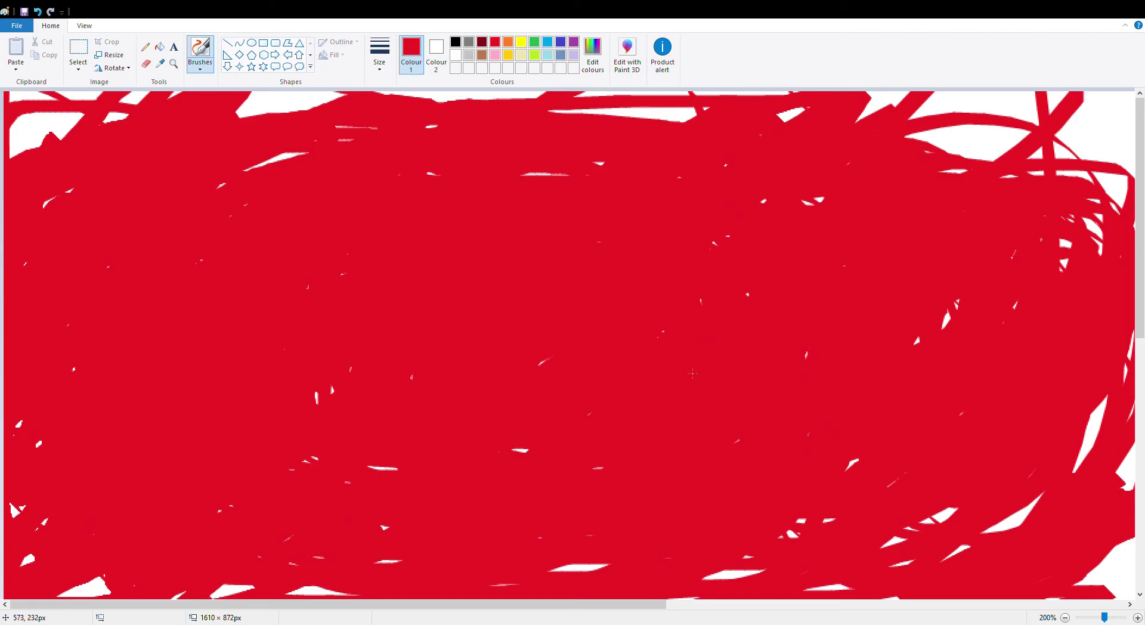
{"action": "mouse_move", "coordinate": [201, 243]}
{"action": "left_mouse_down"}
{"action": "mouse_move", "coordinate": [271, 158]}
{"action": "mouse_move", "coordinate": [346, 134]}
{"action": "mouse_move", "coordinate": [596, 164]}
{"action": "mouse_move", "coordinate": [617, 190]}
{"action": "mouse_move", "coordinate": [656, 104]}
{"action": "mouse_move", "coordinate": [358, 128]}
{"action": "mouse_move", "coordinate": [793, 534]}
{"action": "left_mouse_up"}
{"action": "mouse_move", "coordinate": [686, 548]}
{"action": "left_mouse_down"}
{"action": "mouse_move", "coordinate": [635, 552]}
{"action": "mouse_move", "coordinate": [647, 472]}
{"action": "mouse_move", "coordinate": [269, 511]}
{"action": "mouse_move", "coordinate": [59, 606]}
{"action": "mouse_move", "coordinate": [371, 566]}
{"action": "mouse_move", "coordinate": [306, 613]}
{"action": "mouse_move", "coordinate": [332, 479]}
{"action": "mouse_move", "coordinate": [463, 444]}
{"action": "mouse_move", "coordinate": [513, 468]}
{"action": "mouse_move", "coordinate": [508, 435]}
{"action": "left_mouse_up"}
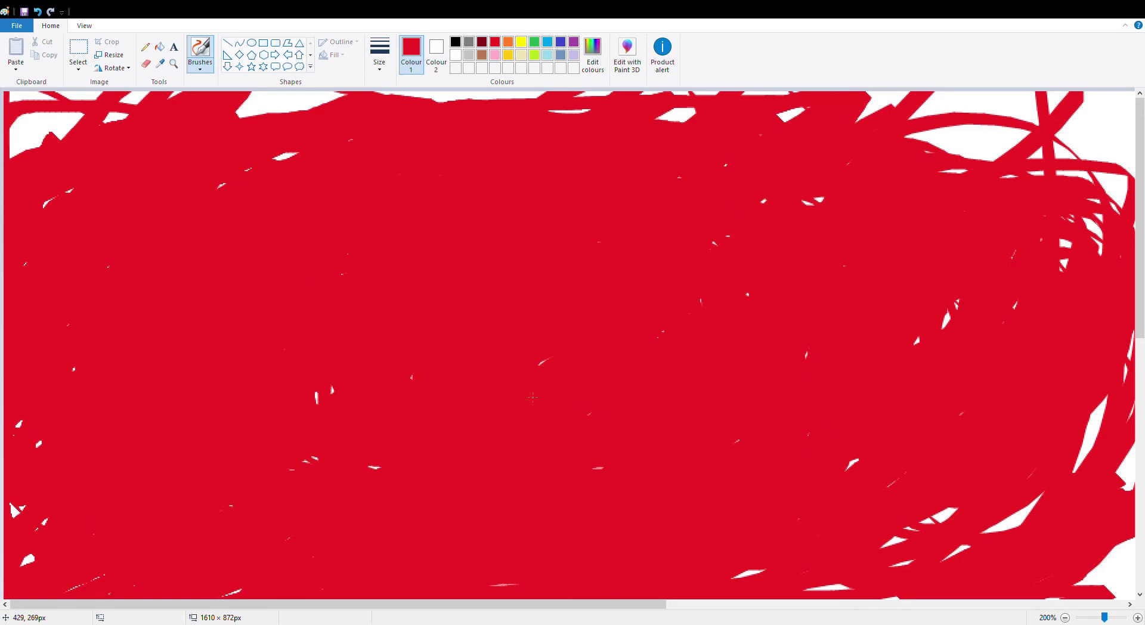
{"action": "left_click_drag", "start_coordinate": [258, 200], "coordinate": [84, 251]}
{"action": "mouse_move", "coordinate": [6, 554]}
{"action": "left_mouse_down"}
{"action": "mouse_move", "coordinate": [42, 521]}
{"action": "mouse_move", "coordinate": [6, 557]}
{"action": "left_mouse_up"}
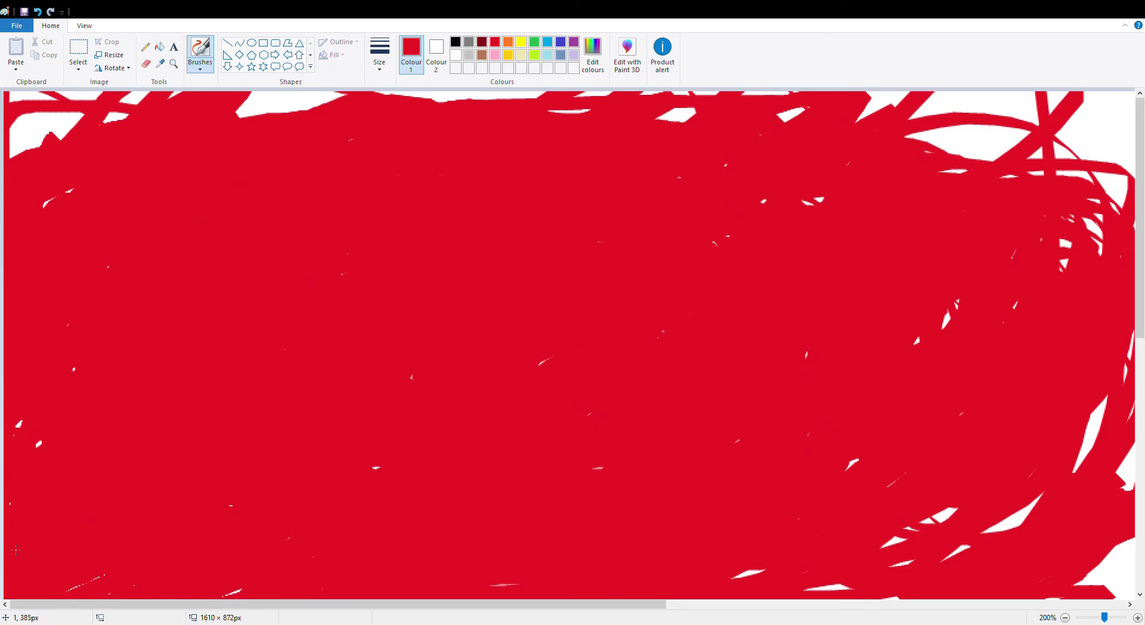
Brush red over the remaining white gaps near the lower right corner and along the lower boundary of the scribble.
{"action": "mouse_move", "coordinate": [1026, 509]}
{"action": "left_mouse_down"}
{"action": "mouse_move", "coordinate": [900, 563]}
{"action": "mouse_move", "coordinate": [1136, 446]}
{"action": "left_mouse_up"}
{"action": "scroll", "coordinate": [1047, 383], "scroll_direction": "down", "scroll_amount": 5}
{"action": "scroll", "coordinate": [1032, 372], "scroll_direction": "up", "scroll_amount": 5}
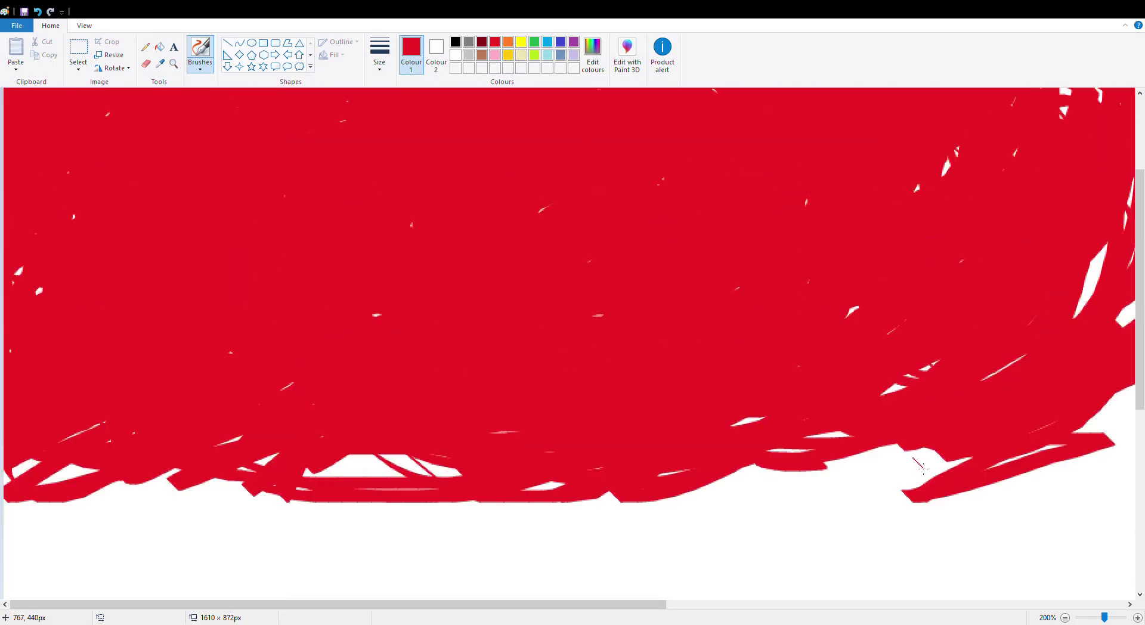
{"action": "mouse_move", "coordinate": [912, 484]}
{"action": "left_mouse_down"}
{"action": "mouse_move", "coordinate": [888, 548]}
{"action": "mouse_move", "coordinate": [922, 382]}
{"action": "left_mouse_up"}
{"action": "left_click_drag", "start_coordinate": [876, 415], "coordinate": [753, 225]}
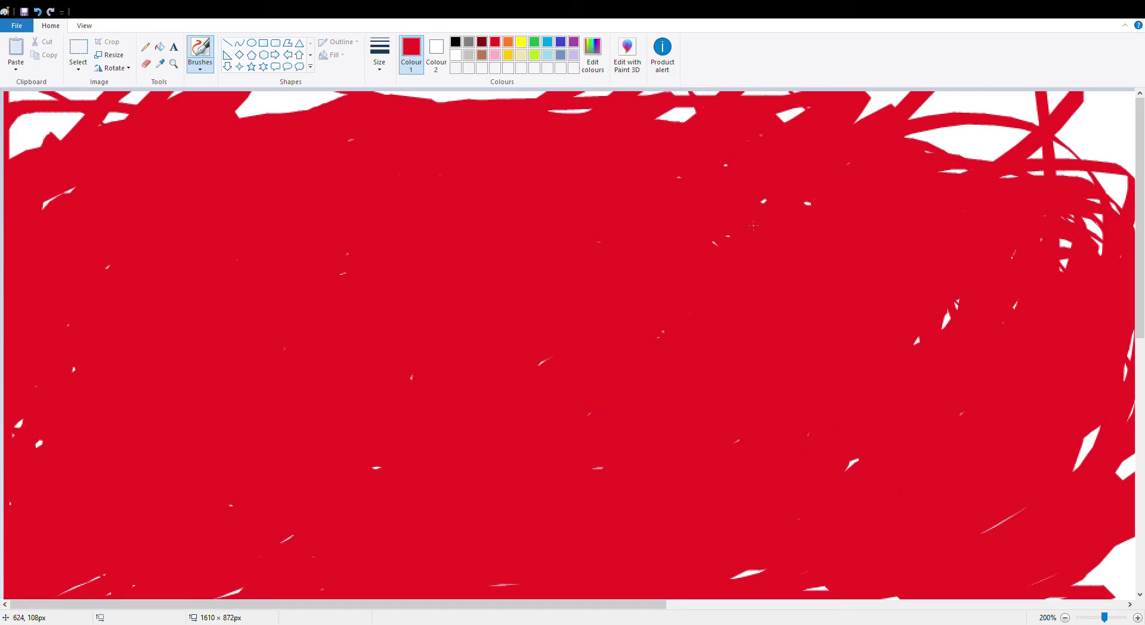
Scribble red over the remaining gaps in the interior, along the right side and in the two upper corners.
{"action": "left_click_drag", "start_coordinate": [926, 385], "coordinate": [802, 464]}
{"action": "left_click_drag", "start_coordinate": [460, 346], "coordinate": [599, 320]}
{"action": "mouse_move", "coordinate": [307, 269]}
{"action": "left_mouse_down"}
{"action": "mouse_move", "coordinate": [225, 99]}
{"action": "mouse_move", "coordinate": [151, 142]}
{"action": "mouse_move", "coordinate": [368, 61]}
{"action": "mouse_move", "coordinate": [274, 120]}
{"action": "mouse_move", "coordinate": [638, 77]}
{"action": "mouse_move", "coordinate": [991, 73]}
{"action": "mouse_move", "coordinate": [949, 194]}
{"action": "mouse_move", "coordinate": [974, 256]}
{"action": "mouse_move", "coordinate": [817, 303]}
{"action": "mouse_move", "coordinate": [963, 187]}
{"action": "mouse_move", "coordinate": [927, 240]}
{"action": "mouse_move", "coordinate": [1049, 222]}
{"action": "left_mouse_up"}
{"action": "mouse_move", "coordinate": [1047, 398]}
{"action": "left_mouse_down"}
{"action": "mouse_move", "coordinate": [1089, 413]}
{"action": "mouse_move", "coordinate": [1070, 480]}
{"action": "left_mouse_up"}
{"action": "left_click_drag", "start_coordinate": [833, 518], "coordinate": [1051, 452]}
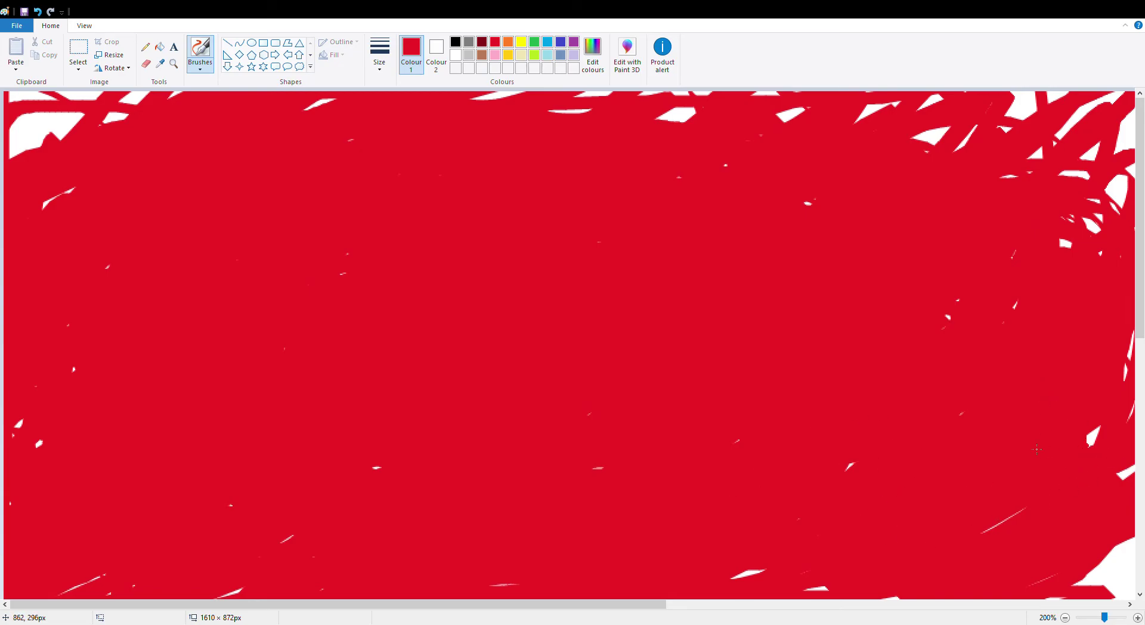
{"action": "mouse_move", "coordinate": [5, 310]}
{"action": "left_mouse_down"}
{"action": "mouse_move", "coordinate": [140, 324]}
{"action": "mouse_move", "coordinate": [55, 395]}
{"action": "mouse_move", "coordinate": [158, 275]}
{"action": "mouse_move", "coordinate": [40, 215]}
{"action": "mouse_move", "coordinate": [132, 95]}
{"action": "mouse_move", "coordinate": [74, 99]}
{"action": "mouse_move", "coordinate": [94, 107]}
{"action": "mouse_move", "coordinate": [74, 143]}
{"action": "mouse_move", "coordinate": [24, 149]}
{"action": "left_mouse_up"}
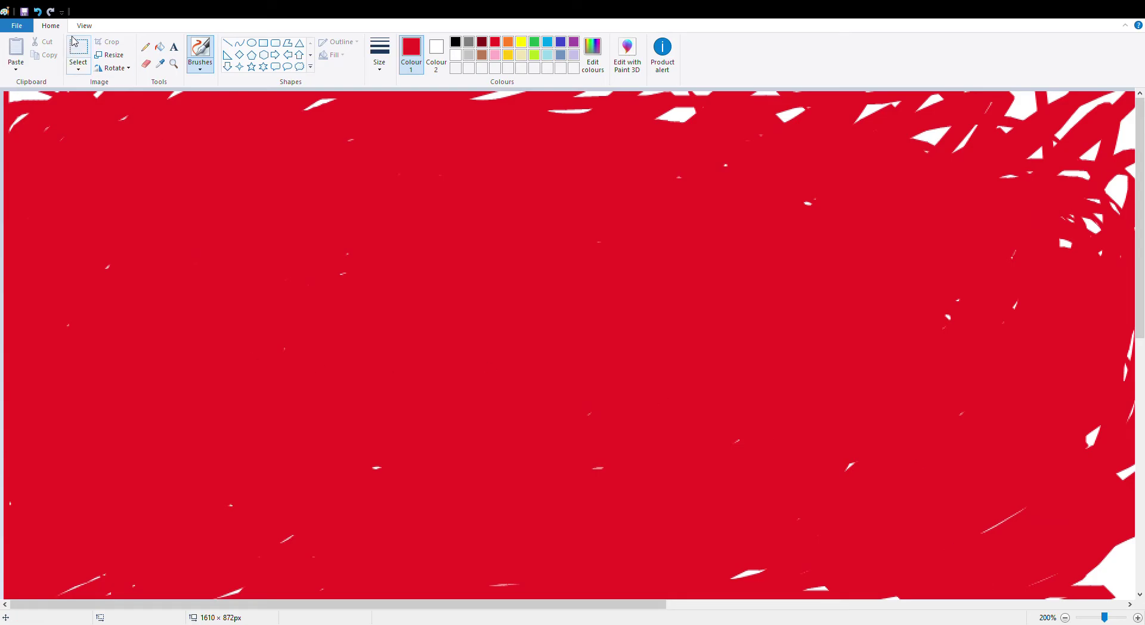
Undo the latest red brush strokes back to the ring of loops with the open centre.
{"action": "left_click", "coordinate": [37, 12]}
{"action": "left_click", "coordinate": [37, 12]}
{"action": "left_click", "coordinate": [37, 12]}
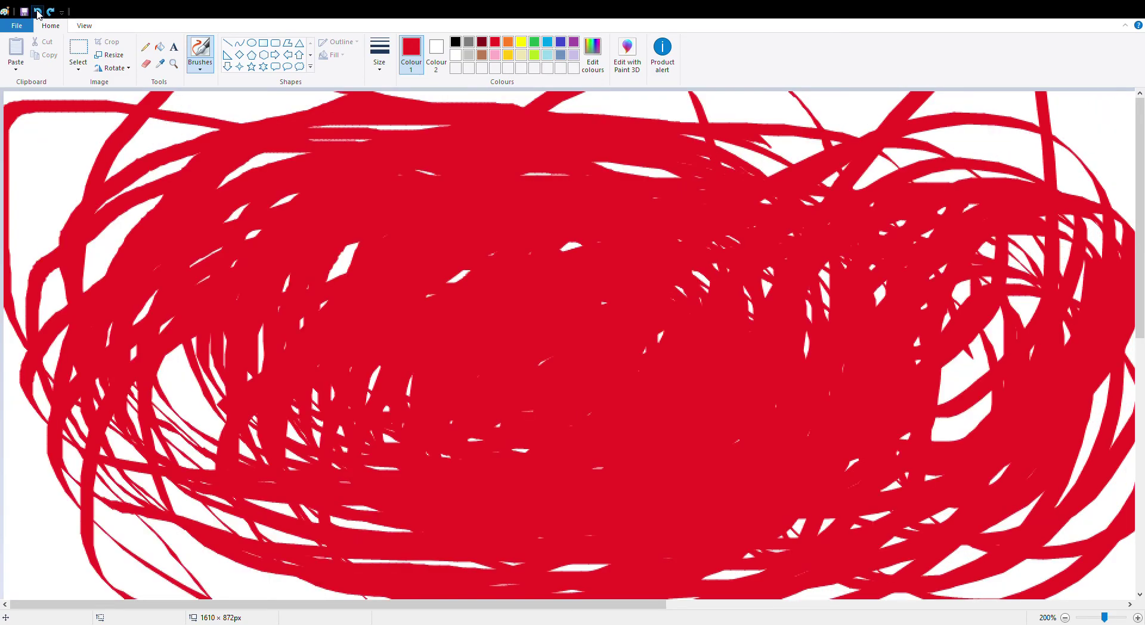
{"action": "left_click", "coordinate": [38, 12]}
{"action": "left_click", "coordinate": [38, 12]}
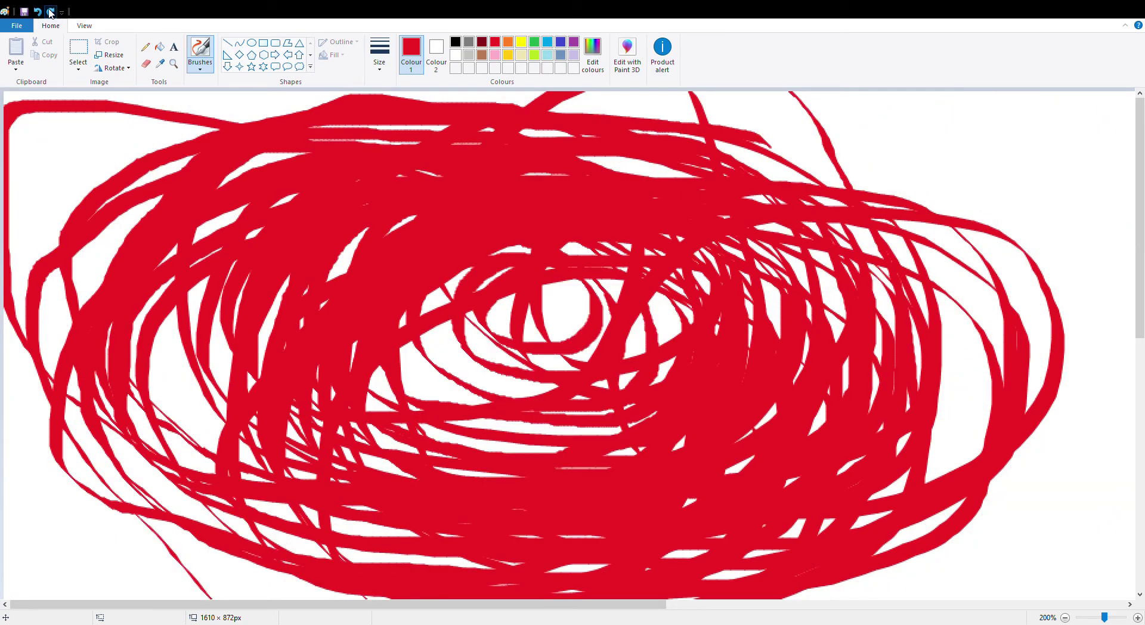
Redo and undo the recent red strokes repeatedly, stopping with the centre filled and the right side still mostly open.
{"action": "left_click", "coordinate": [50, 12]}
{"action": "left_click", "coordinate": [51, 12]}
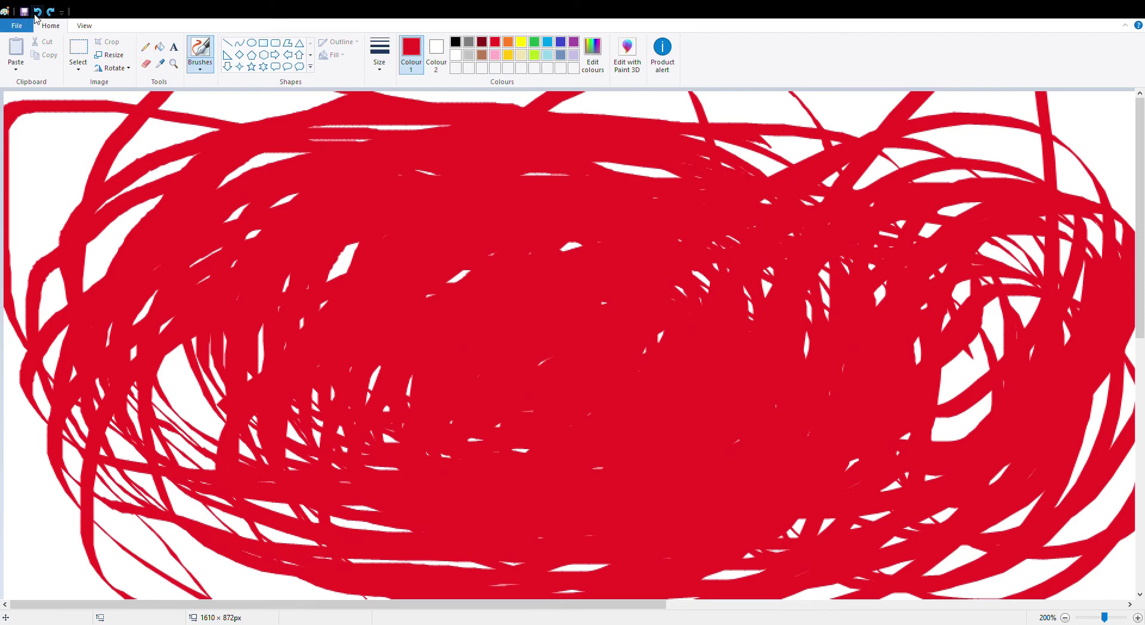
{"action": "left_click", "coordinate": [36, 14]}
{"action": "left_click", "coordinate": [36, 15]}
{"action": "left_click", "coordinate": [36, 15]}
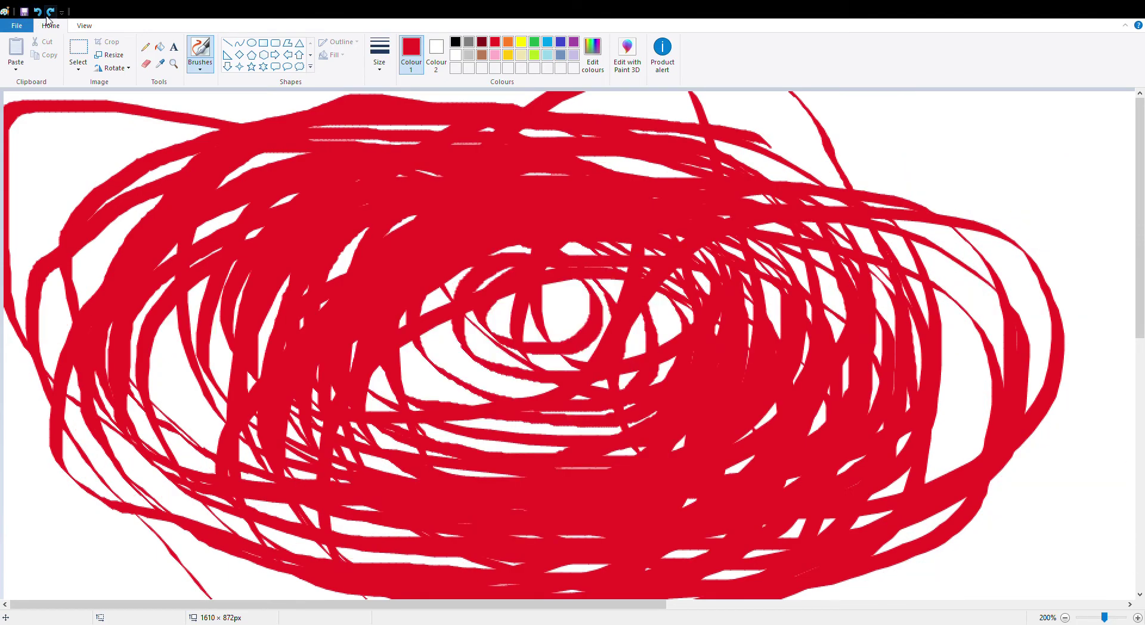
{"action": "left_click", "coordinate": [53, 13]}
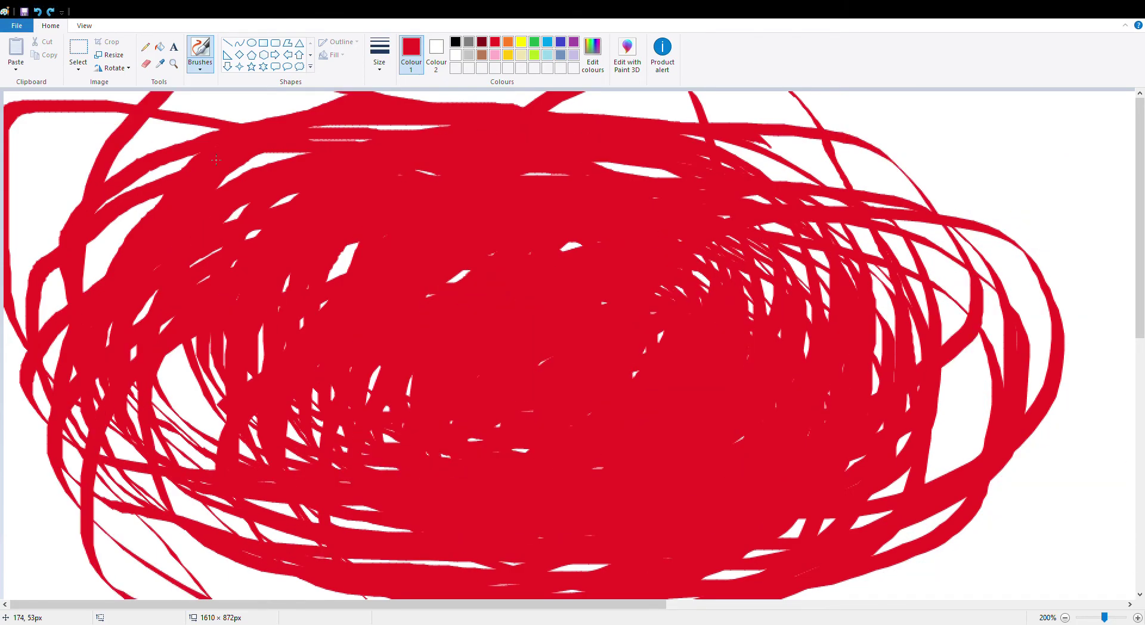
{"action": "left_click", "coordinate": [39, 12]}
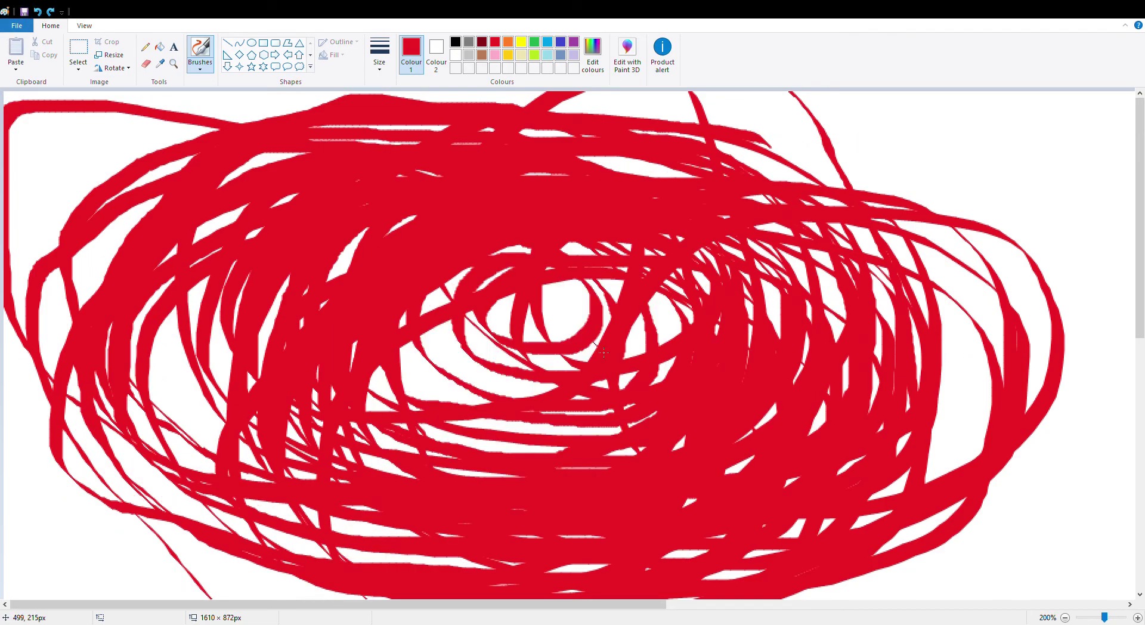
{"action": "left_click", "coordinate": [51, 13]}
{"action": "left_click", "coordinate": [51, 12]}
{"action": "left_click", "coordinate": [50, 12]}
{"action": "left_click", "coordinate": [37, 12]}
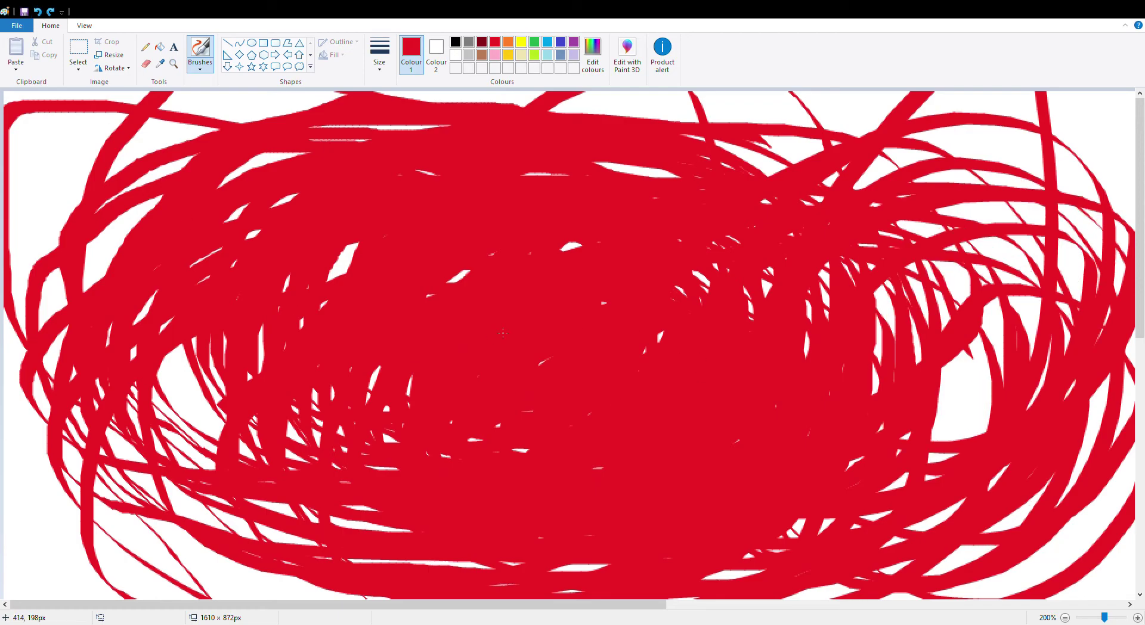
{"action": "left_click", "coordinate": [36, 12]}
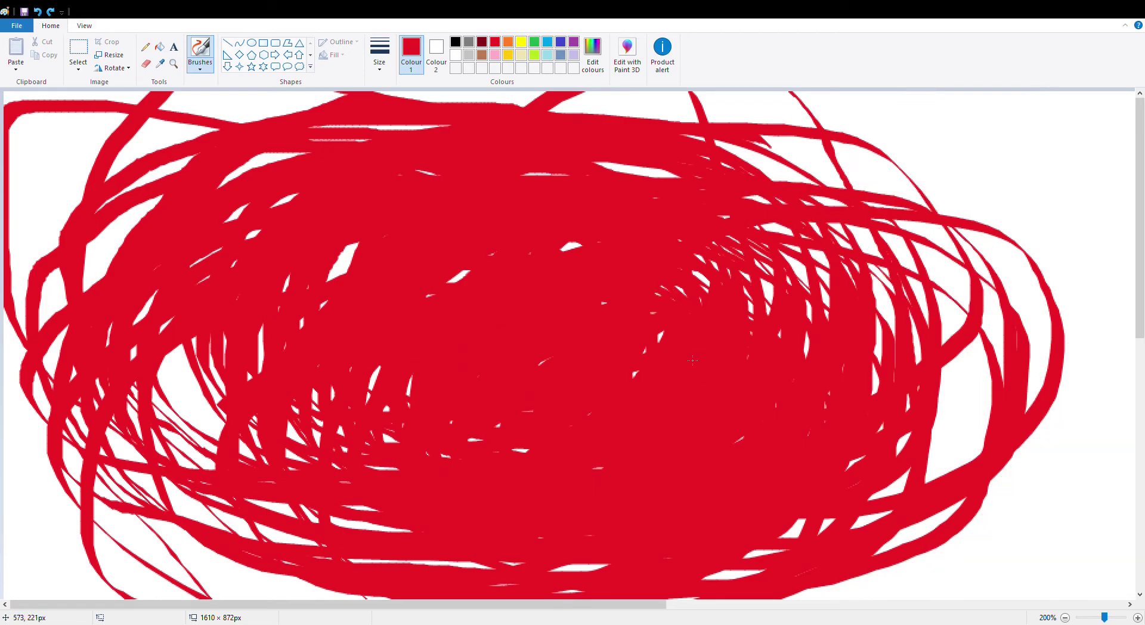